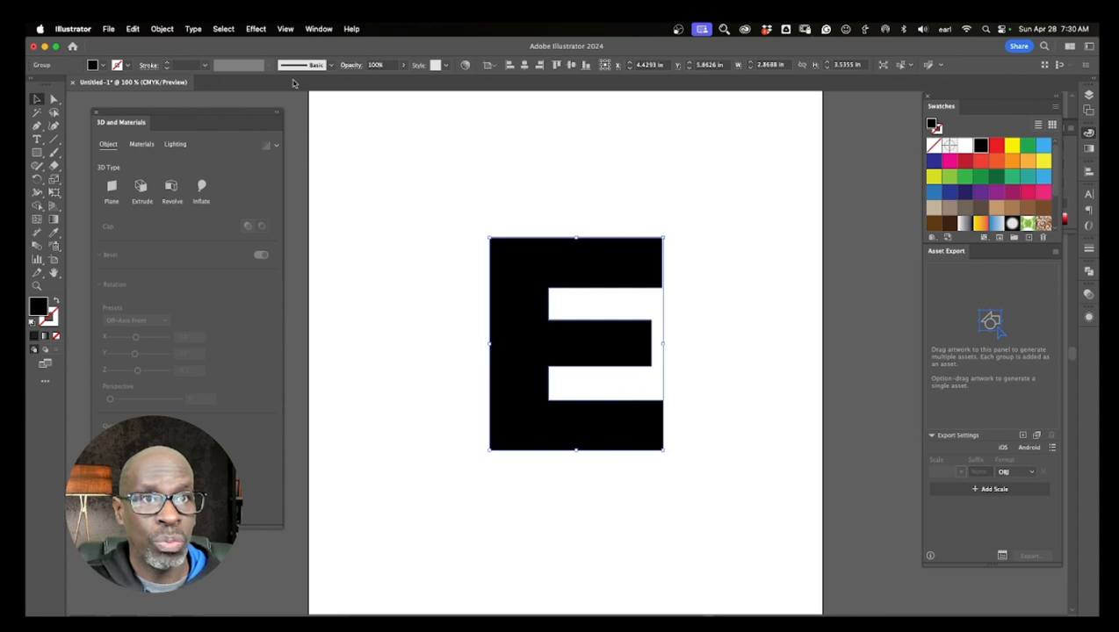
# - Switch to outline view and offset the E's path outward by 0.16 in with miter joins
pyautogui.press('super+y')
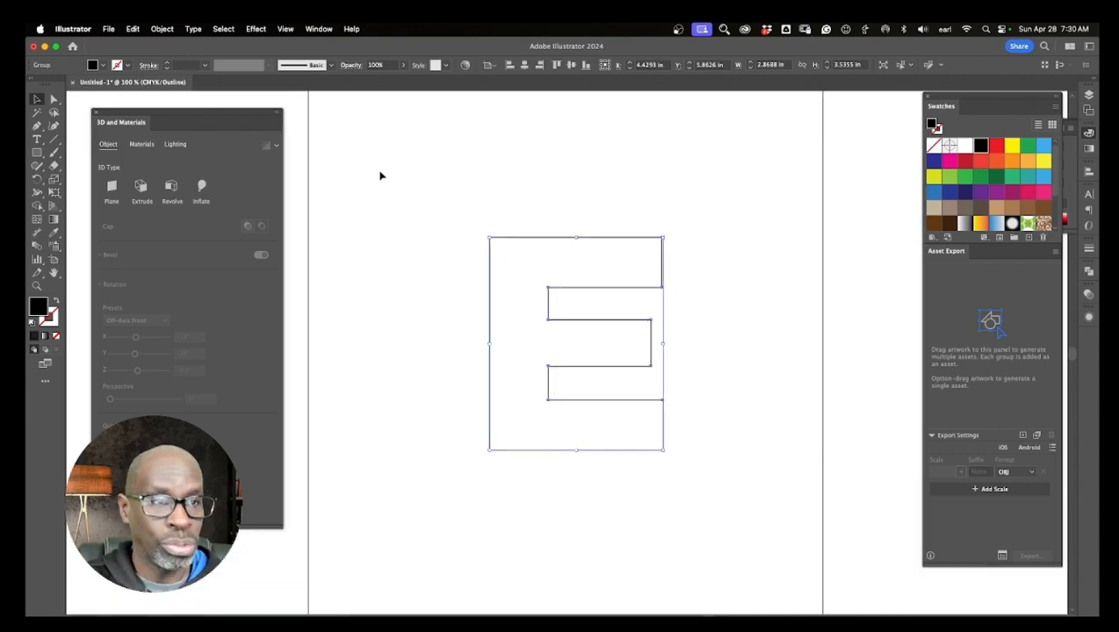
pyautogui.click(168, 29)
pyautogui.moveTo(190, 339)
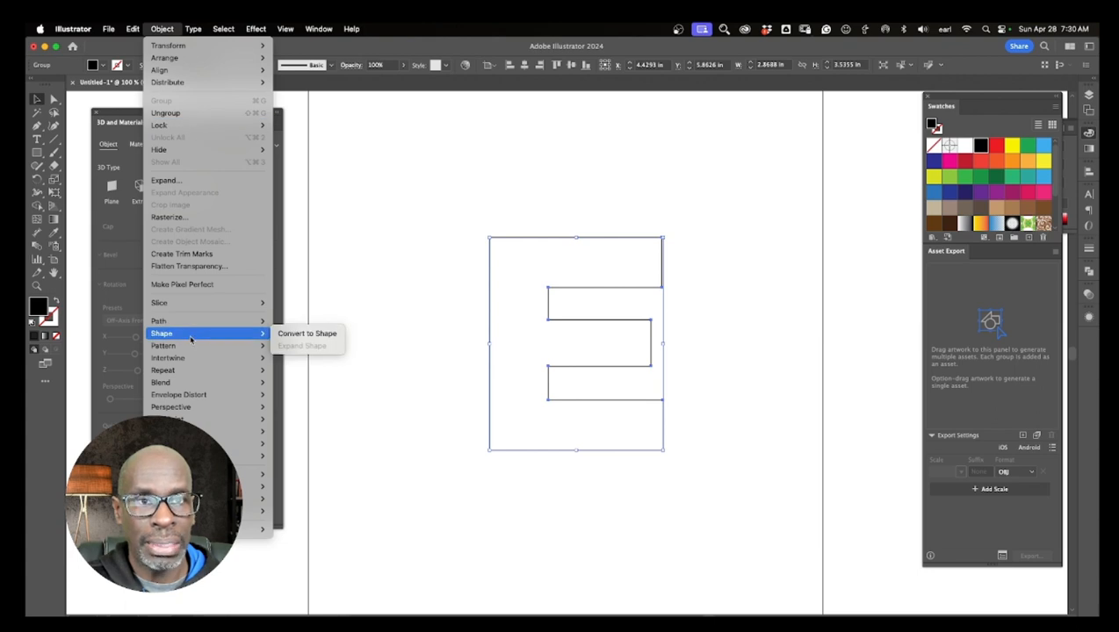
pyautogui.moveTo(259, 321)
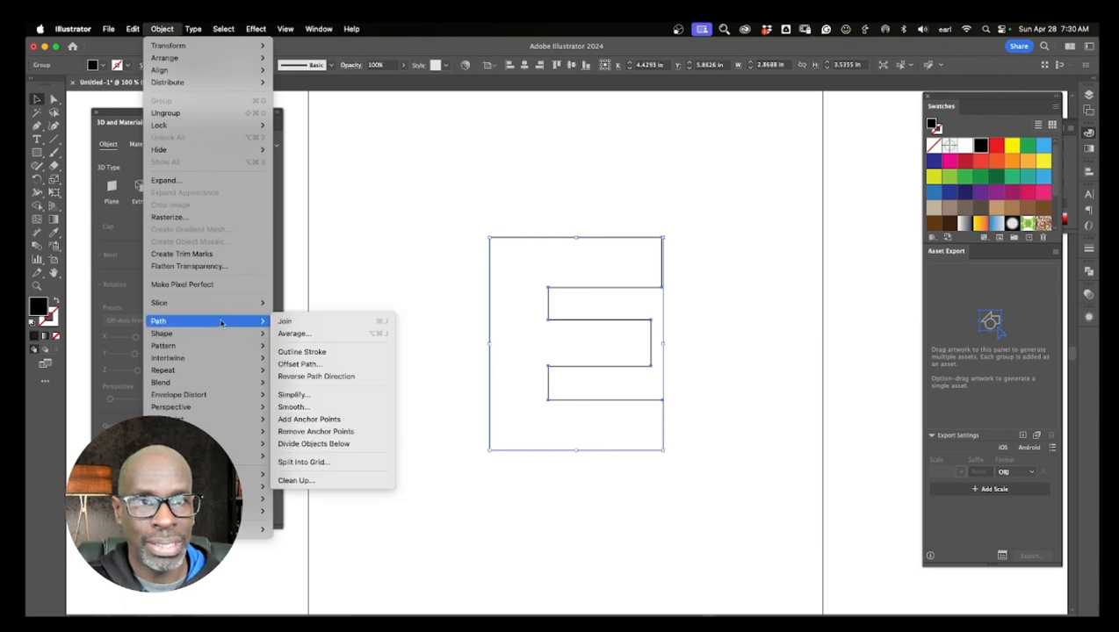
pyautogui.click(303, 365)
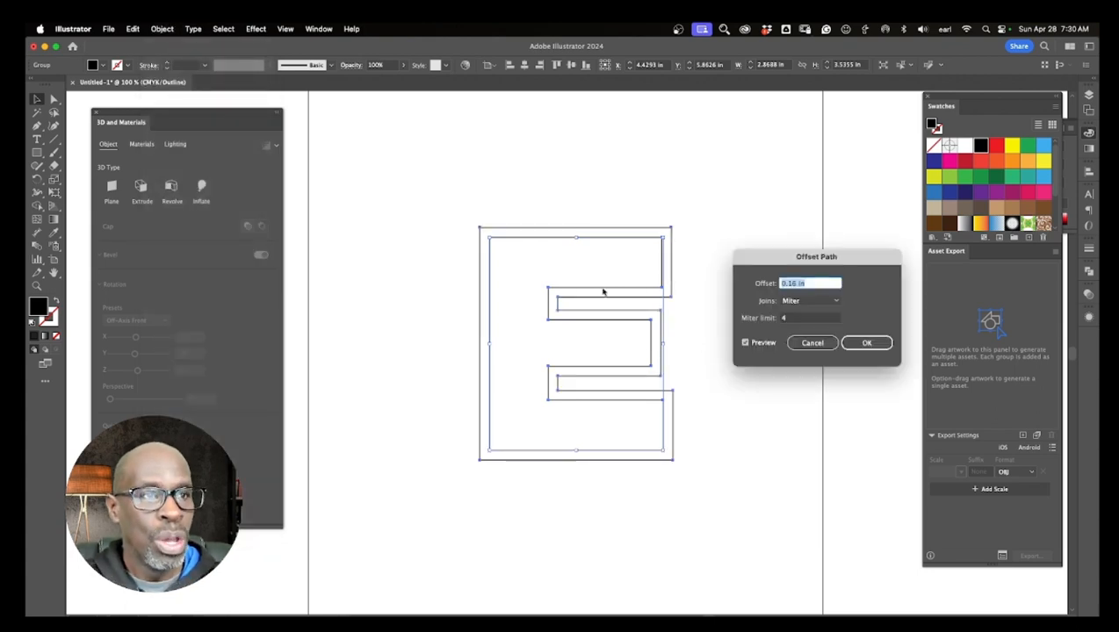
pyautogui.click(865, 342)
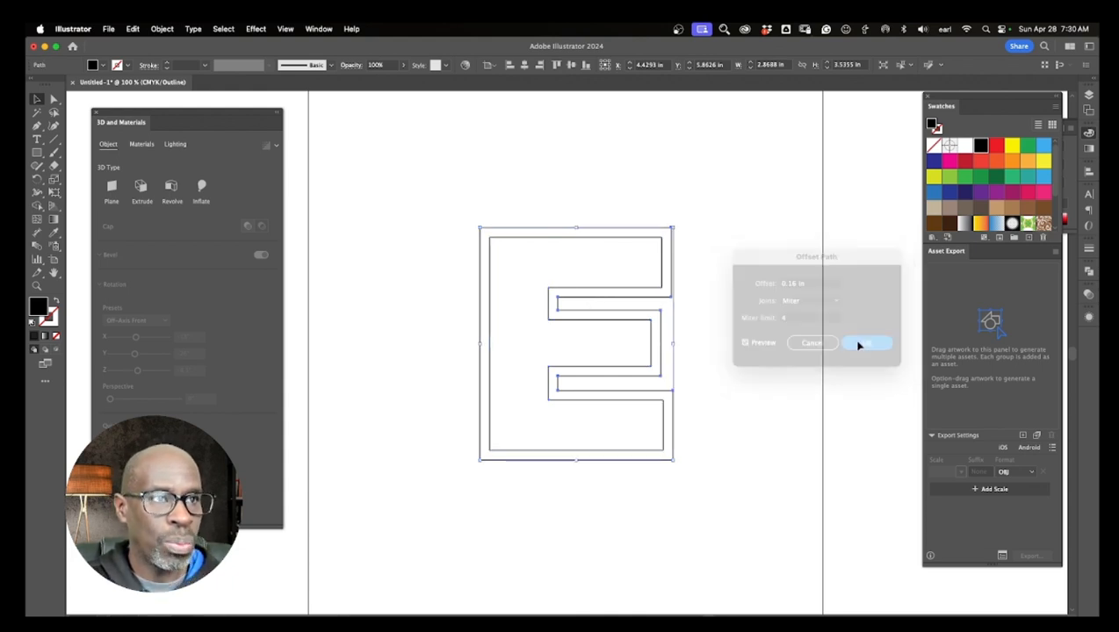
# - Ungroup the original E and its offset outline, then clear the selection
pyautogui.rightClick(663, 293)
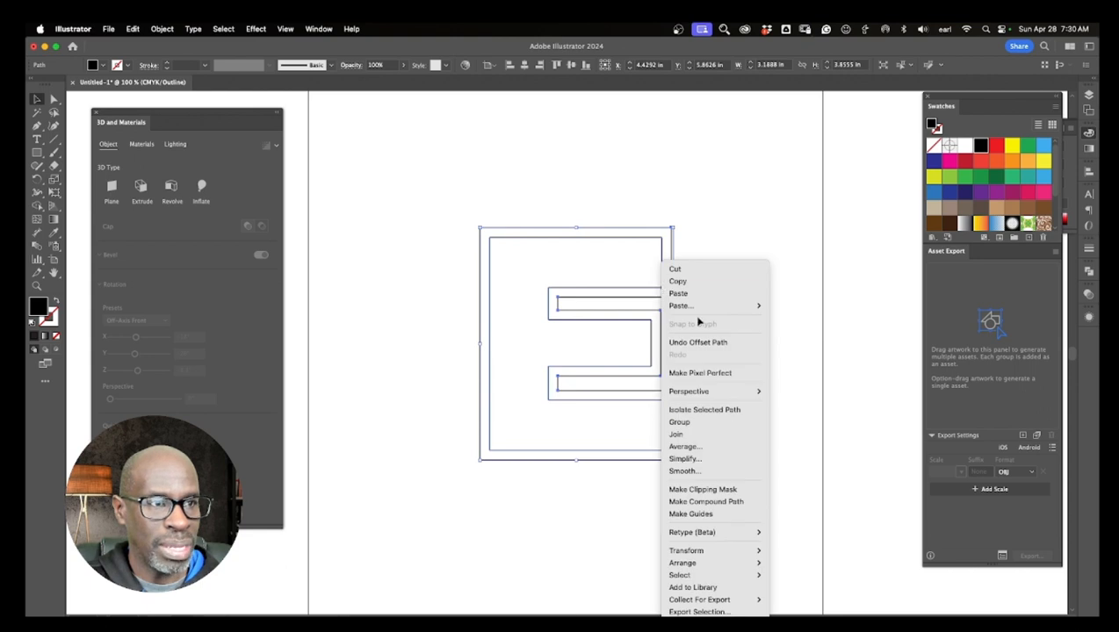
pyautogui.click(710, 422)
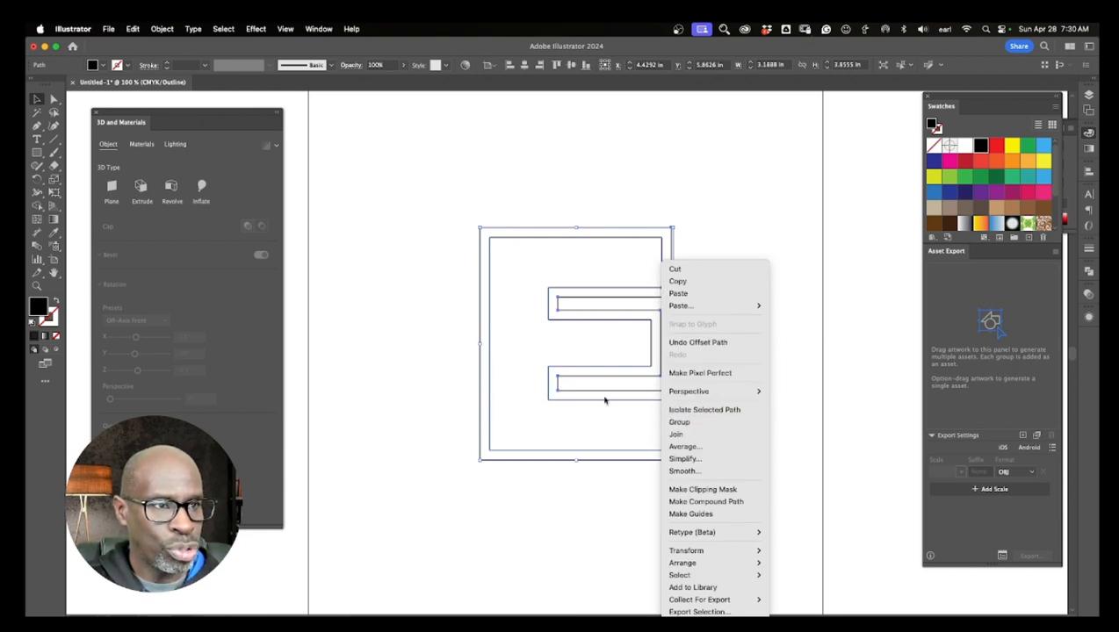
pyautogui.rightClick(586, 453)
pyautogui.click(606, 485)
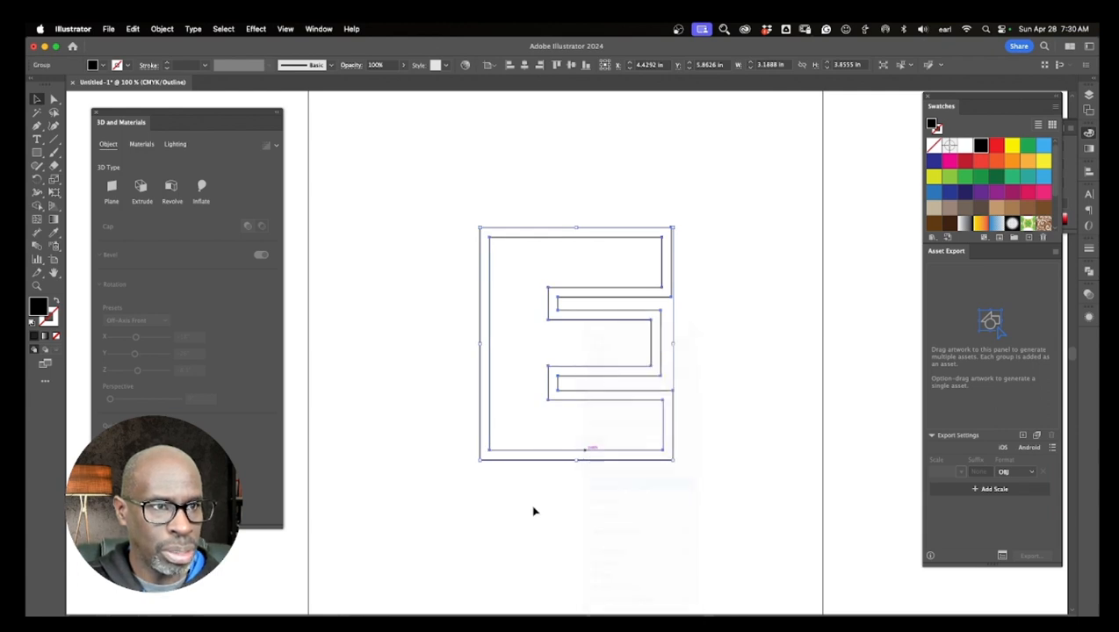
pyautogui.click(585, 493)
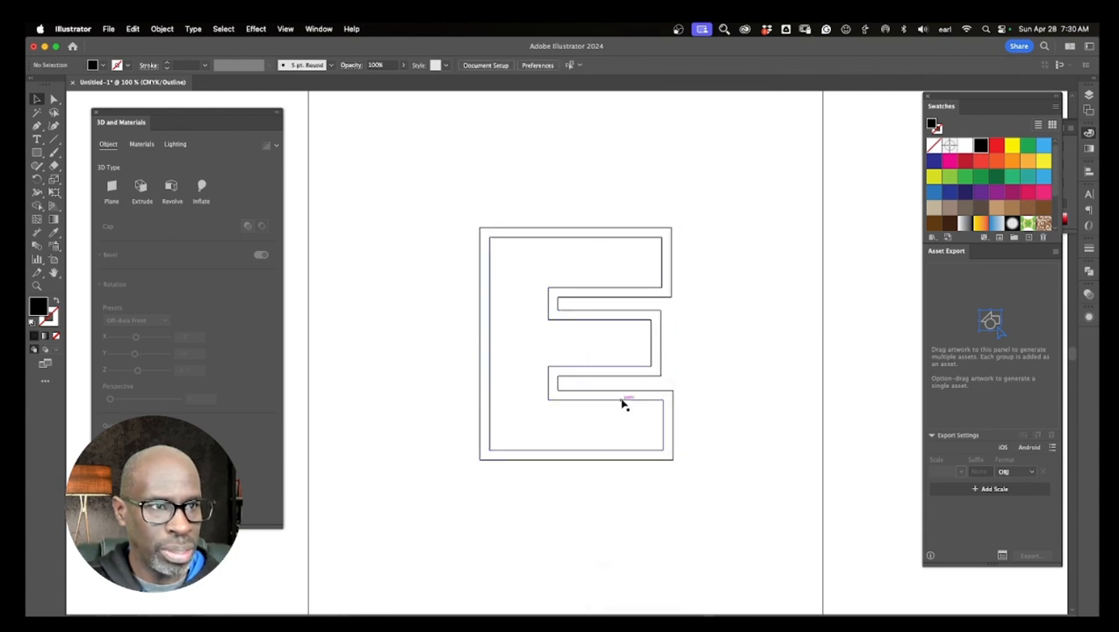
# - Start a path offset on the original E and preview it inward at -0.16 in
pyautogui.click(622, 400)
pyautogui.click(170, 29)
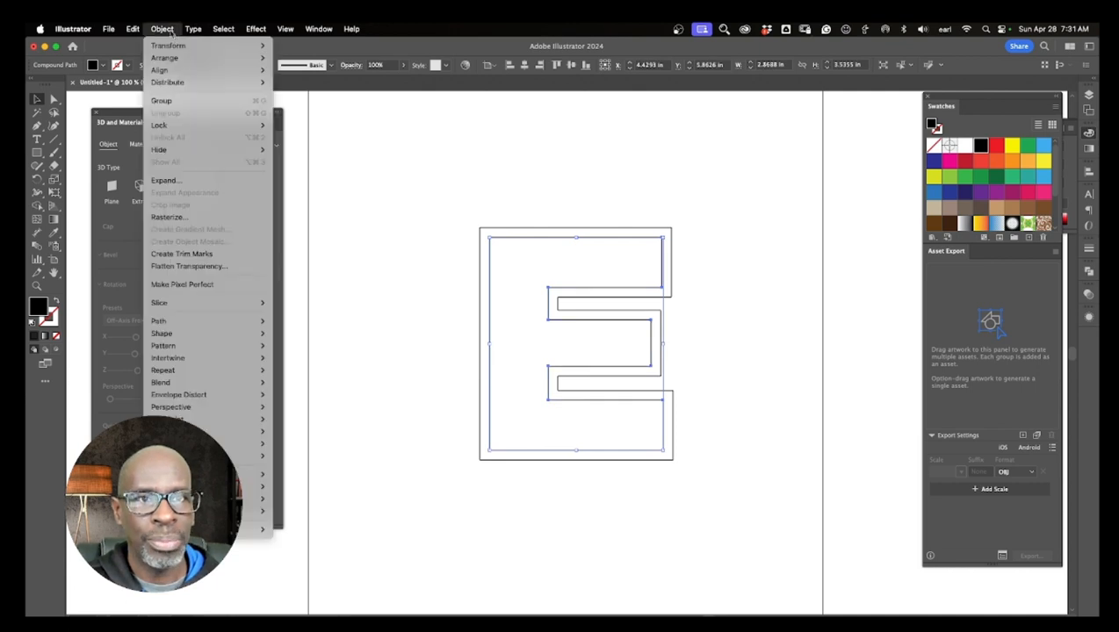
pyautogui.moveTo(215, 322)
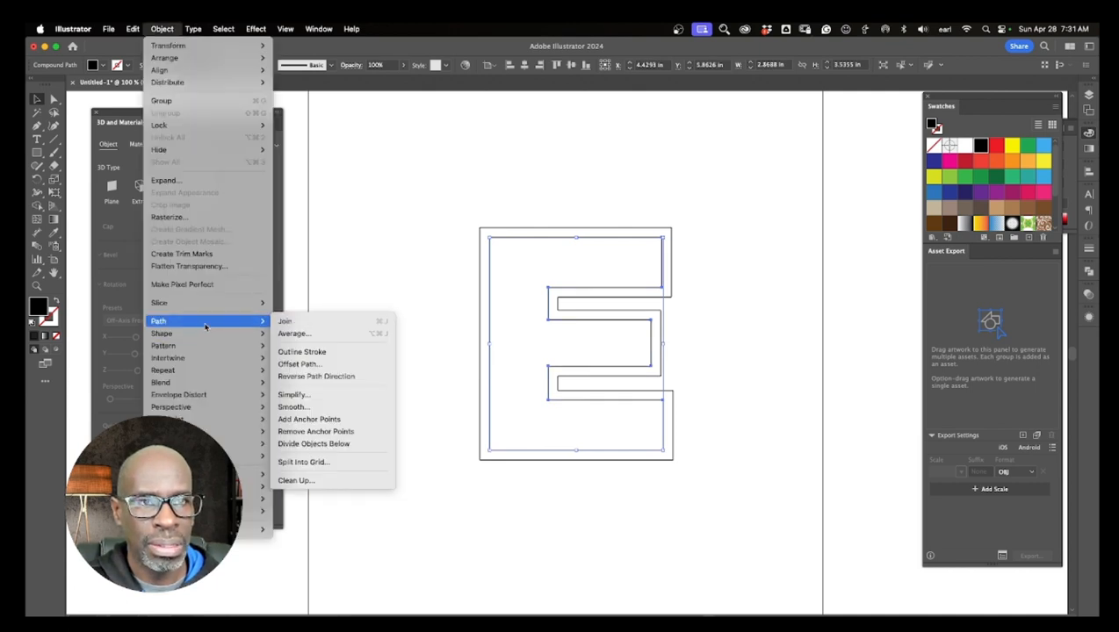
pyautogui.click(298, 364)
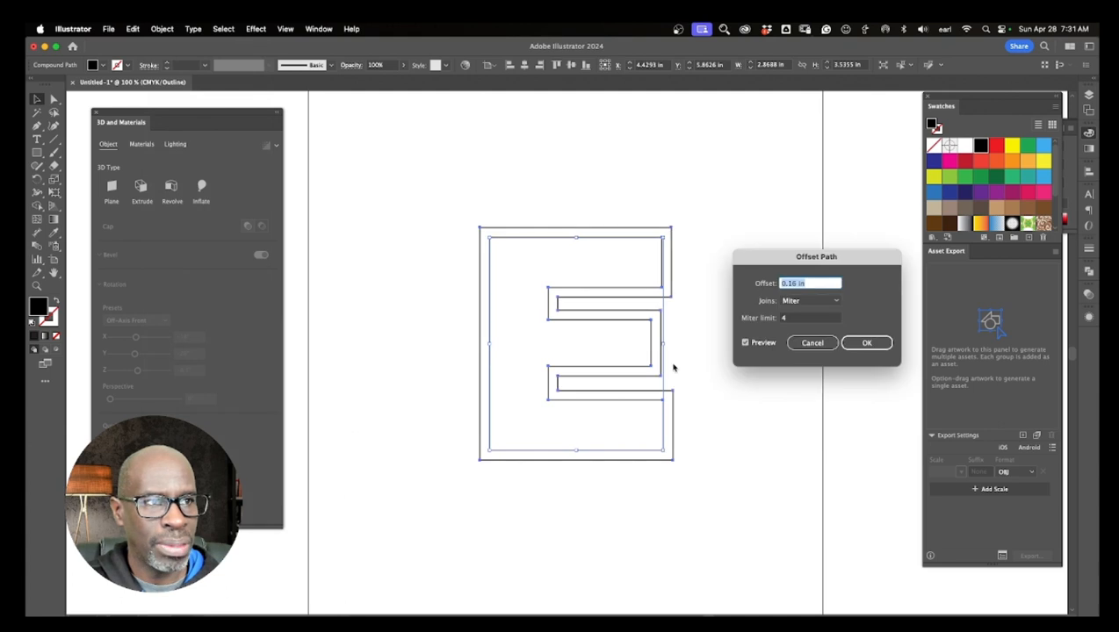
pyautogui.click(783, 284)
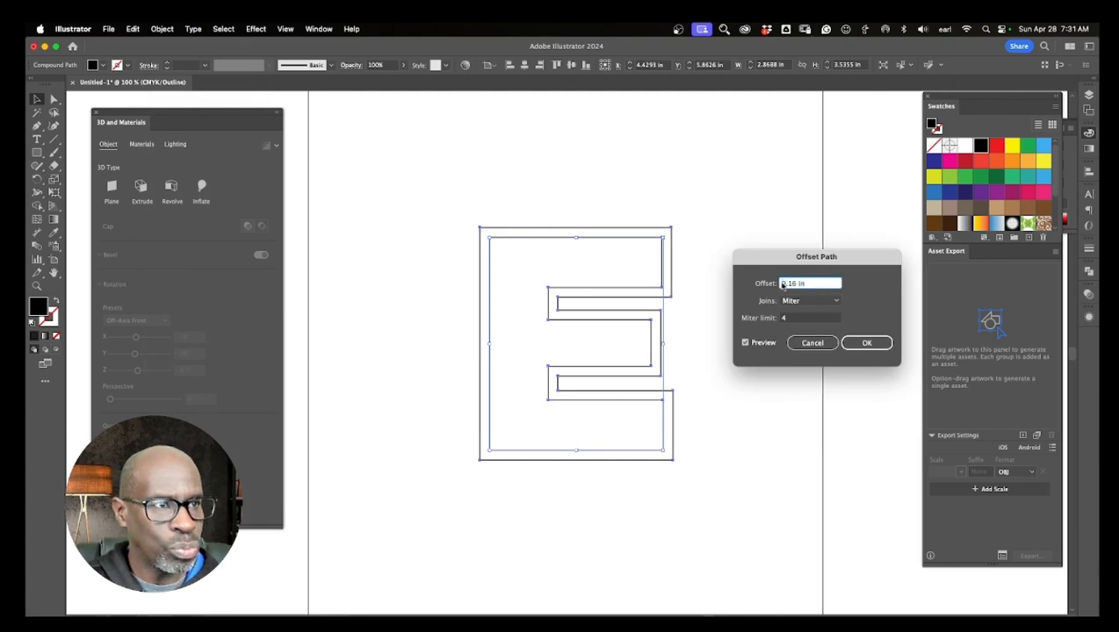
pyautogui.write('-')
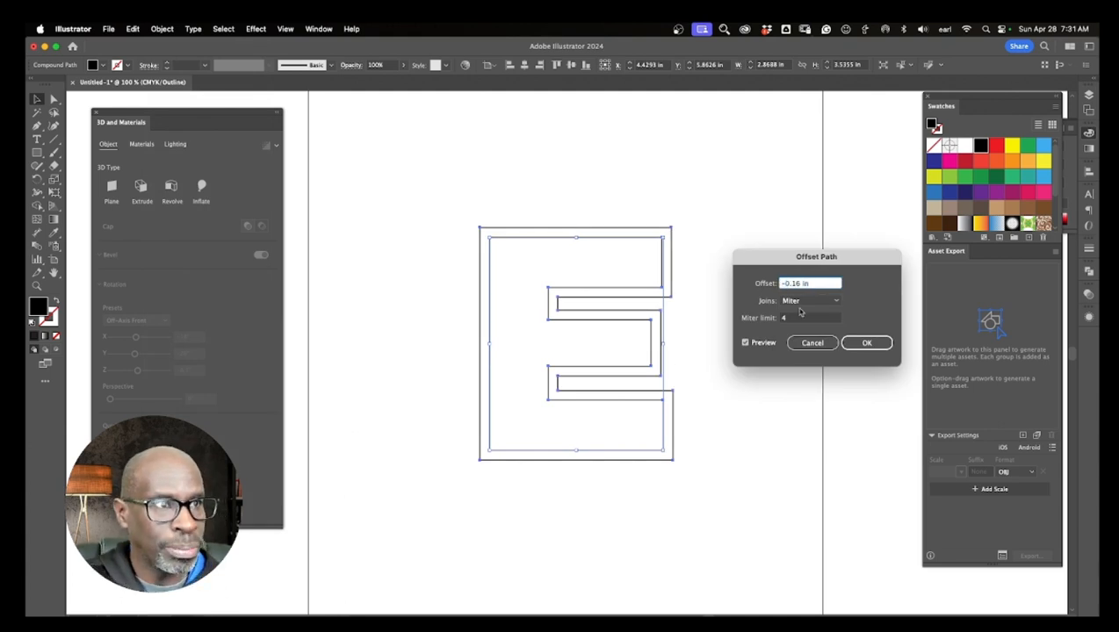
pyautogui.press('Tab')
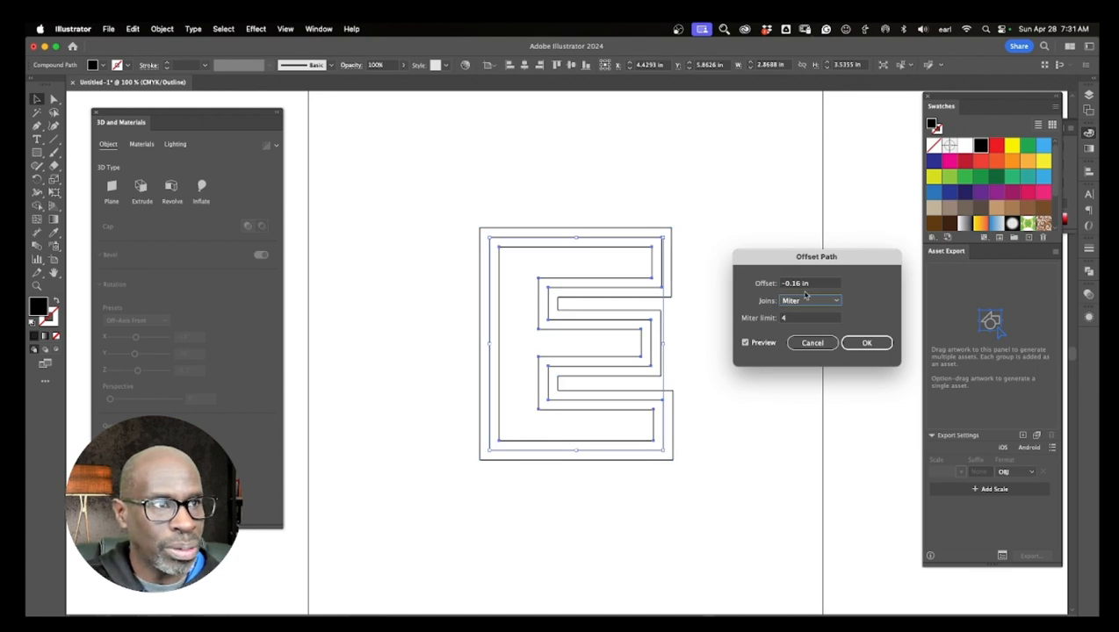
# - Set the inward offset of the original E to -0.12 in with miter joins and apply it
pyautogui.click(799, 284)
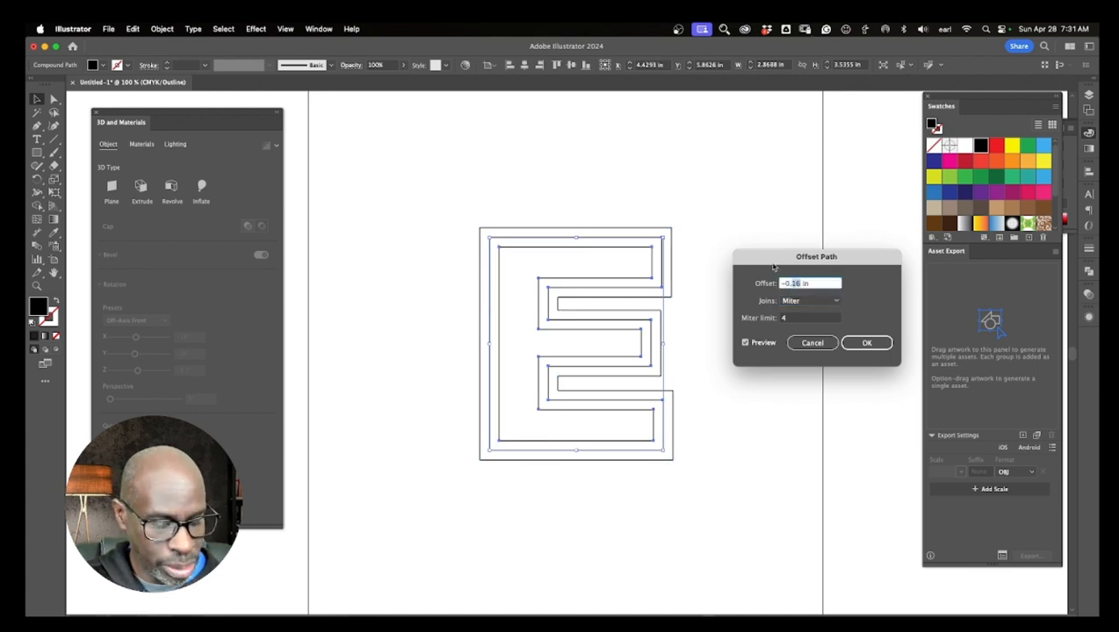
pyautogui.write('8')
pyautogui.press('Tab')
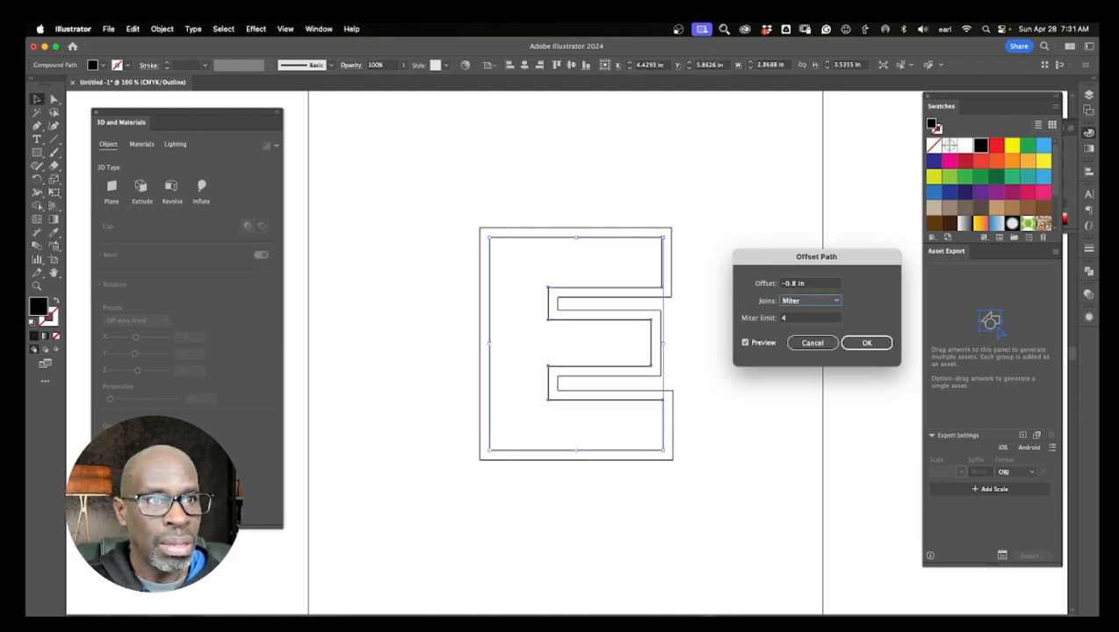
pyautogui.click(794, 285)
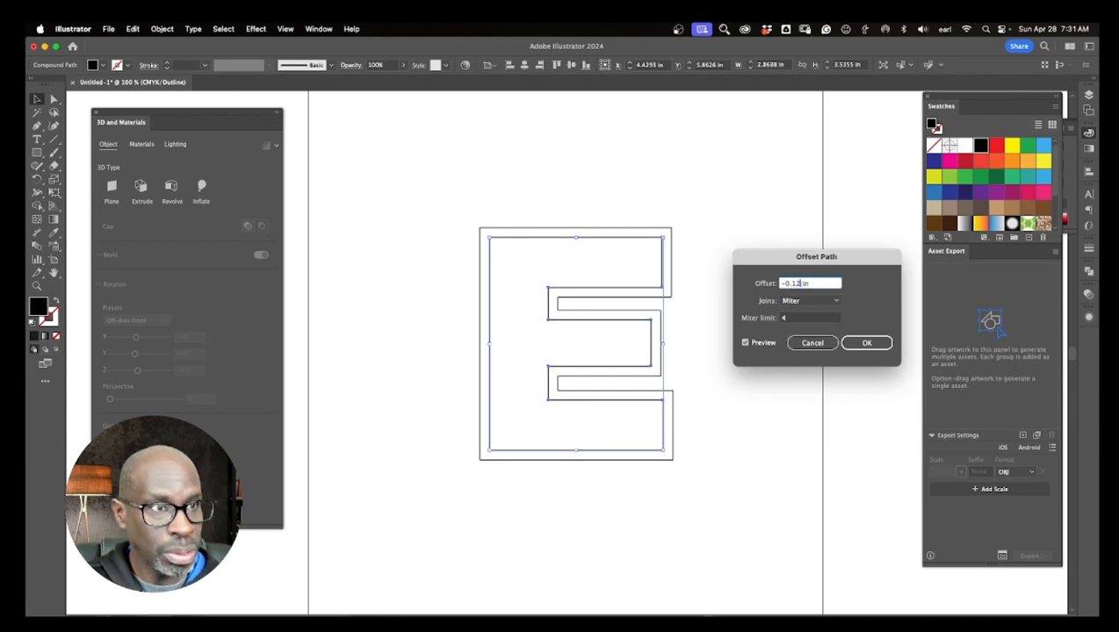
pyautogui.press('Tab')
pyautogui.click(869, 344)
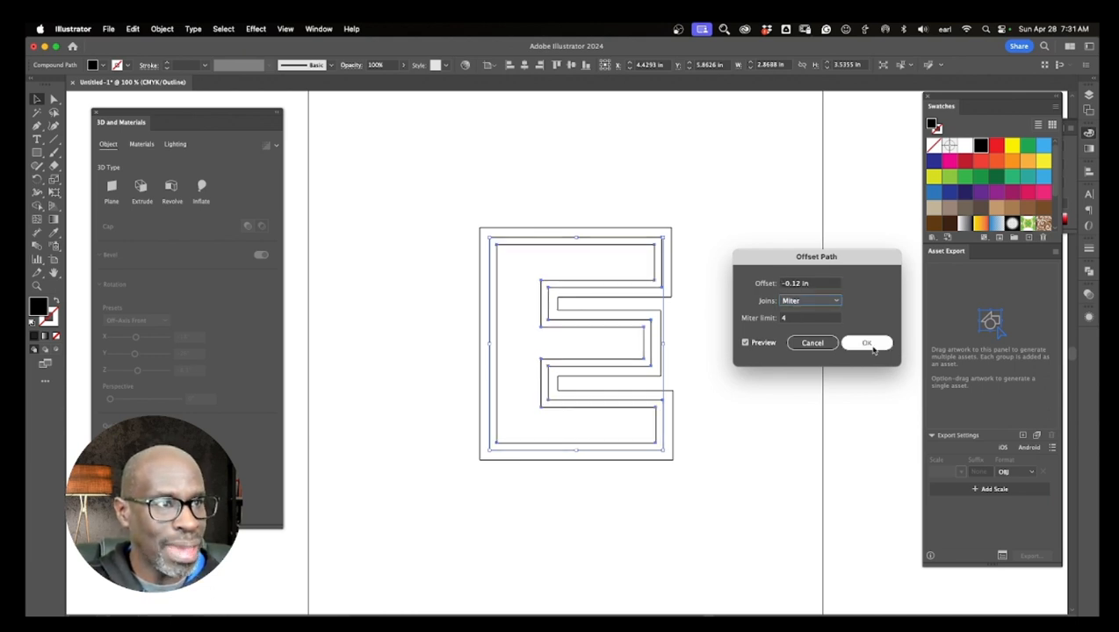
# - Move the innermost E outline down and to the right, and delete the original middle E
pyautogui.click(726, 301)
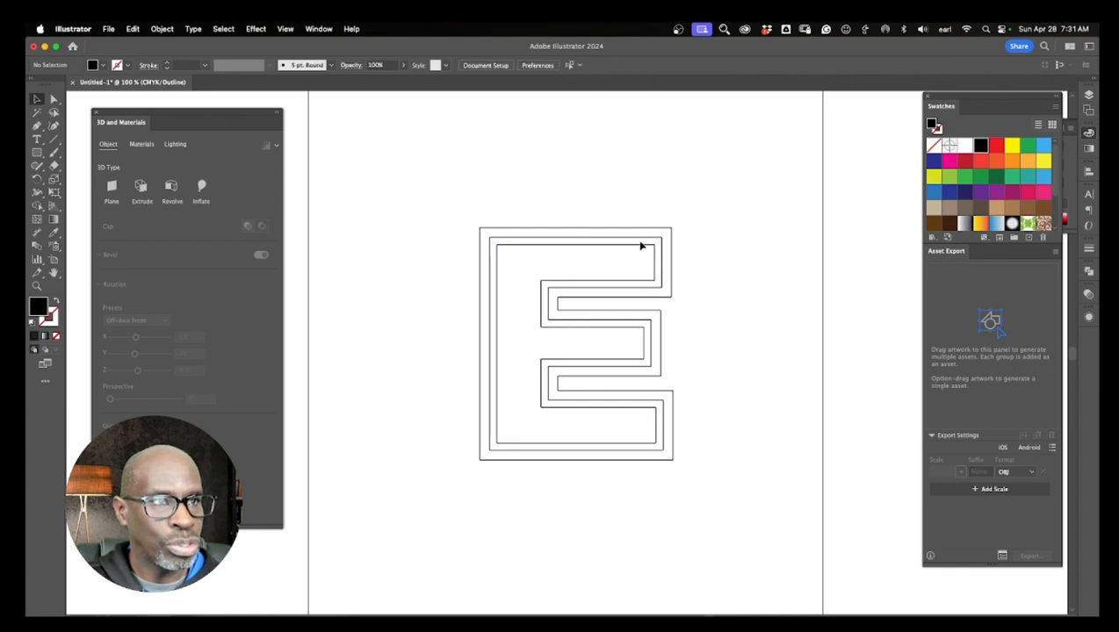
pyautogui.click(651, 245)
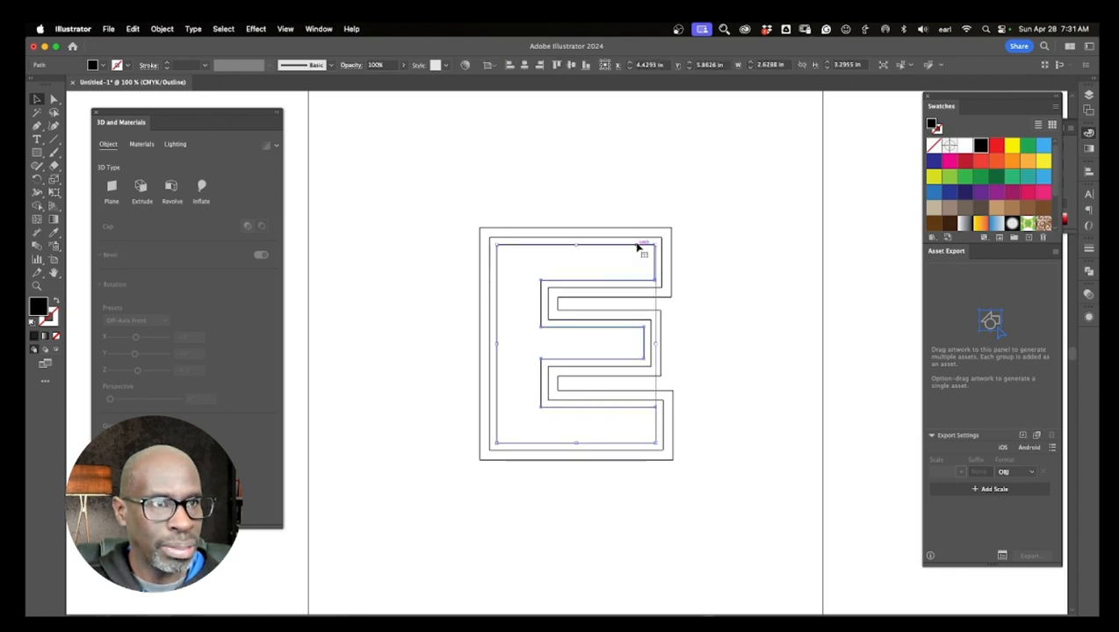
pyautogui.moveTo(652, 248); pyautogui.dragTo(683, 312)
pyautogui.click(515, 239)
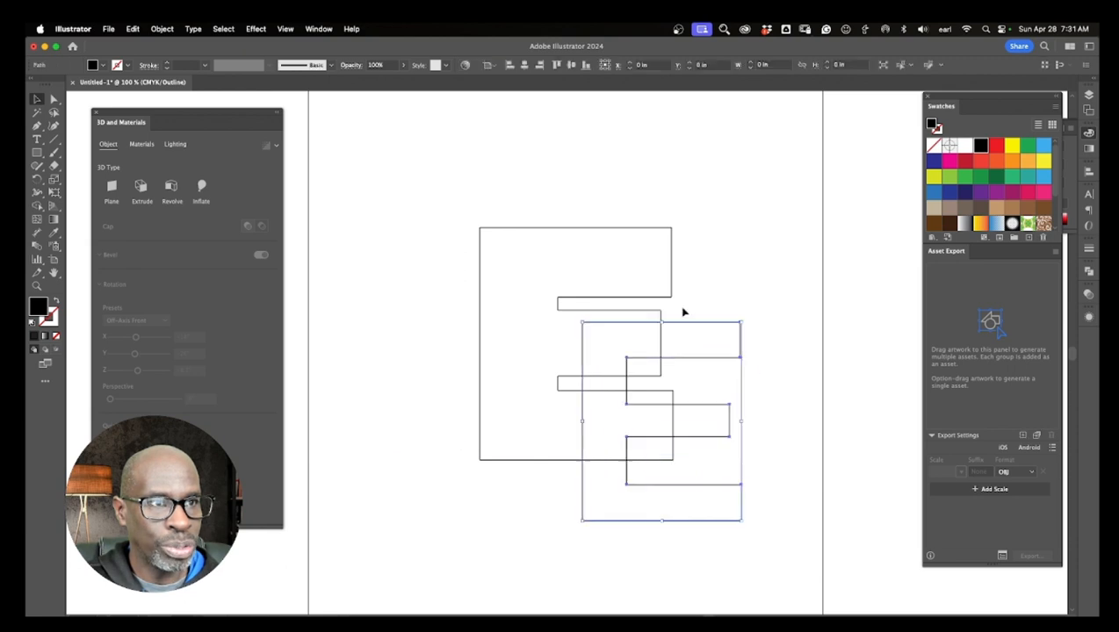
# - Arrange the two remaining outlines side by side, the larger E on the left and the smaller E on the right
pyautogui.moveTo(522, 230); pyautogui.dragTo(395, 206)
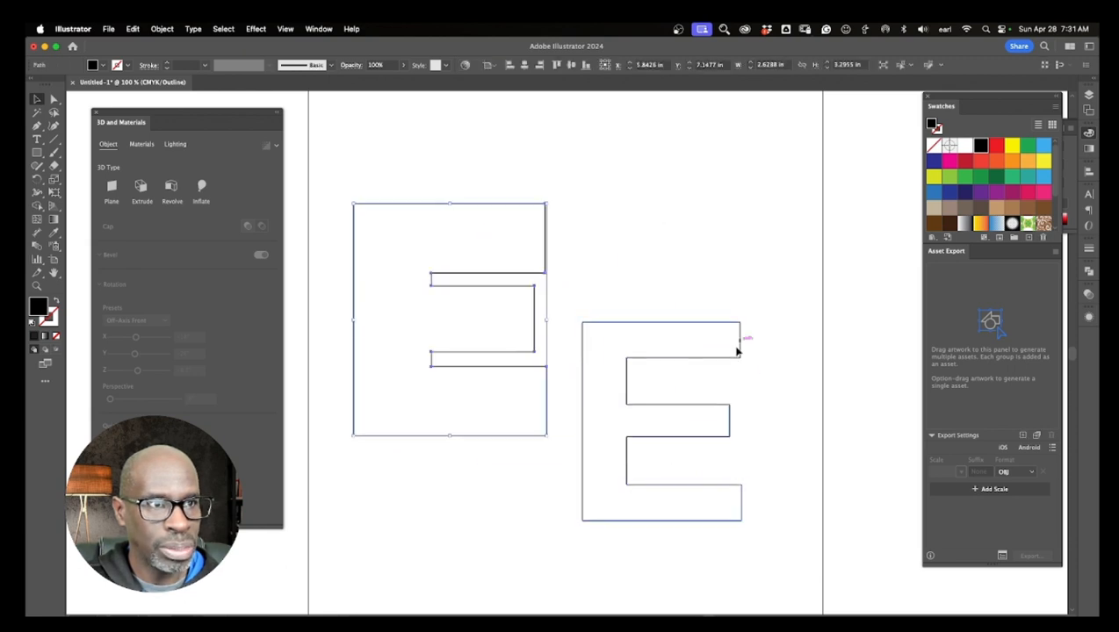
pyautogui.moveTo(650, 324); pyautogui.dragTo(661, 211)
pyautogui.click(753, 173)
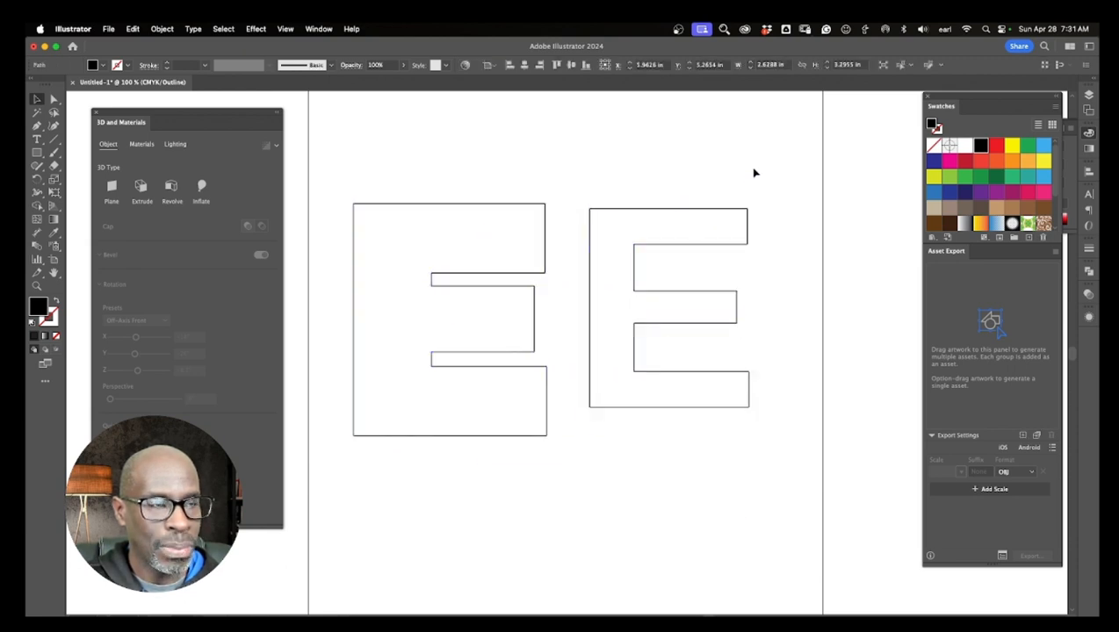
# - Round all corners of both E outlines together to a radius of about 0.11 in
pyautogui.moveTo(785, 170); pyautogui.dragTo(335, 519)
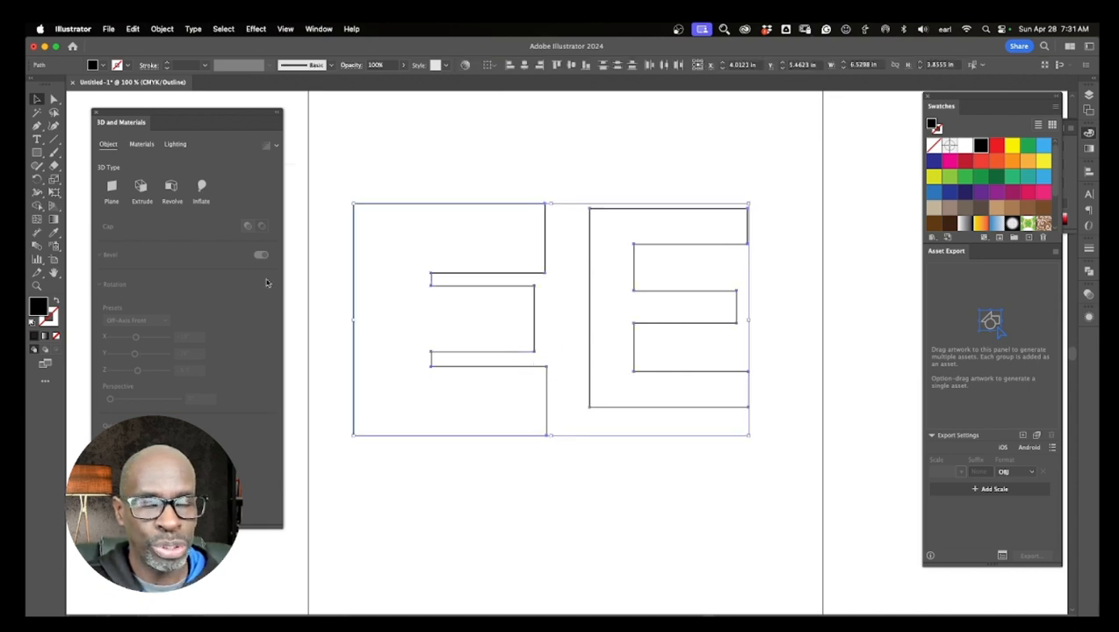
pyautogui.click(53, 100)
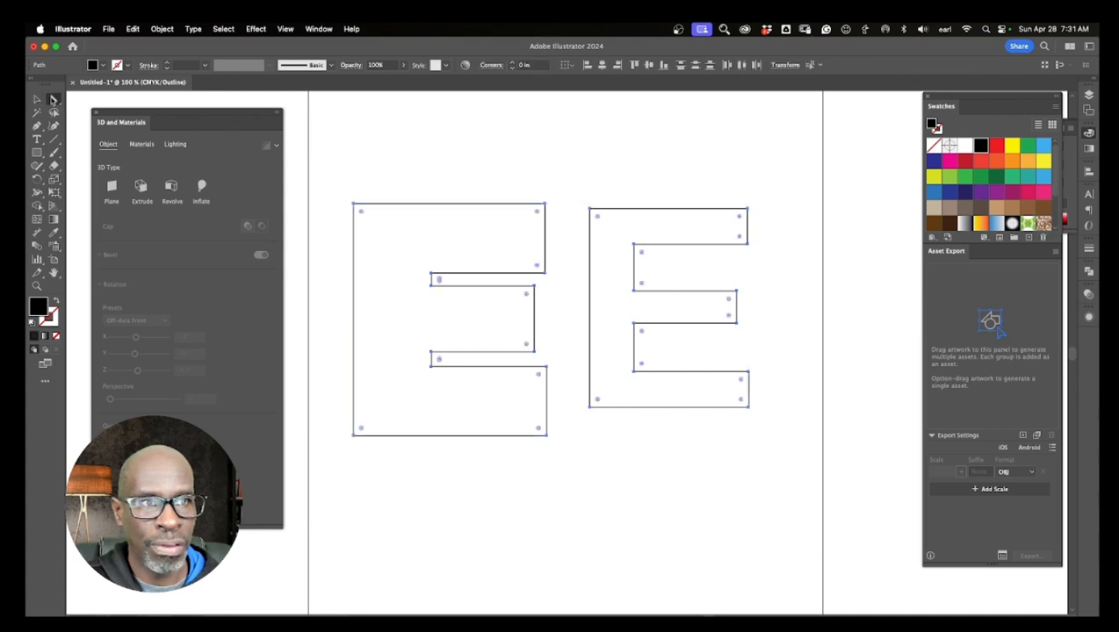
pyautogui.moveTo(537, 211); pyautogui.dragTo(532, 218)
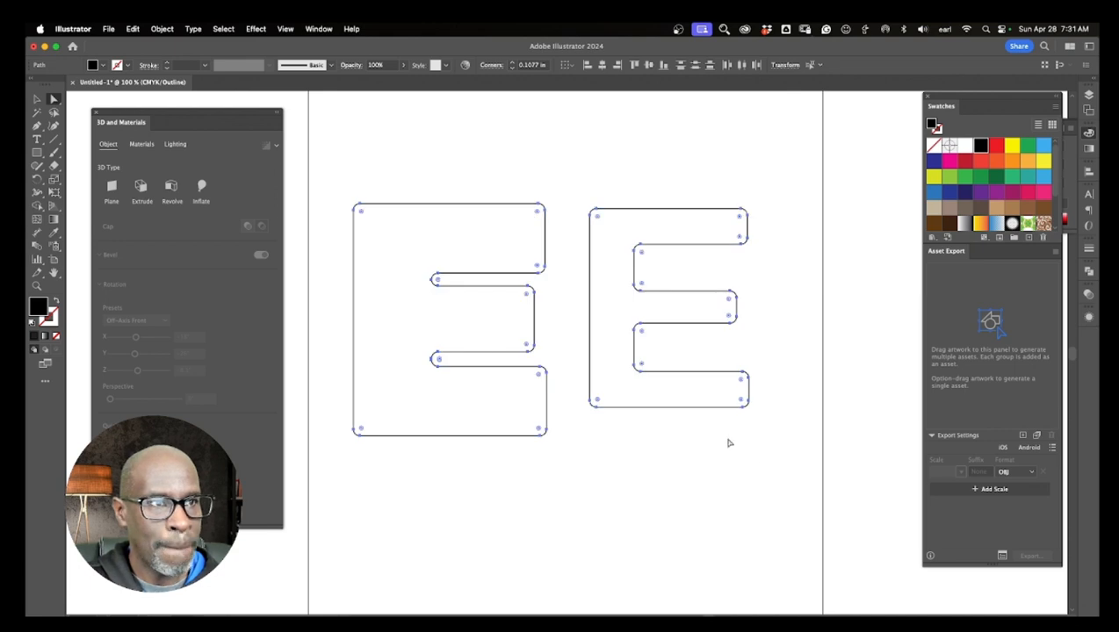
# - Move the smaller E slightly straight down beside the larger one and deselect it
pyautogui.click(37, 99)
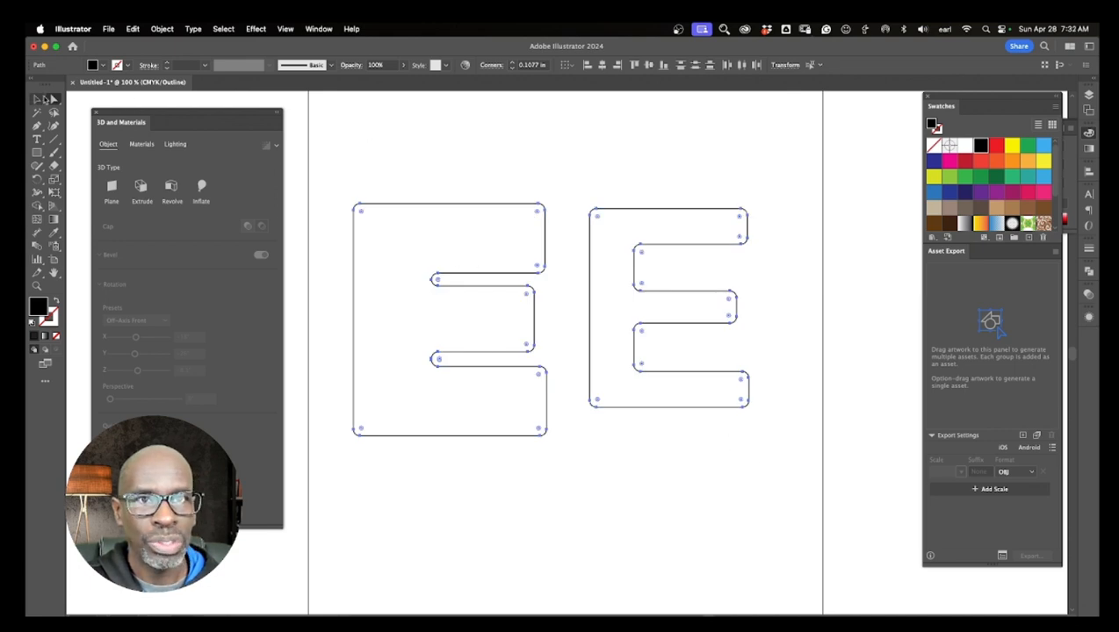
pyautogui.click(325, 128)
pyautogui.moveTo(611, 213)
pyautogui.mouseDown()
pyautogui.moveTo(392, 219)
pyautogui.moveTo(594, 217)
pyautogui.moveTo(610, 227)
pyautogui.mouseUp()
pyautogui.click(490, 163)
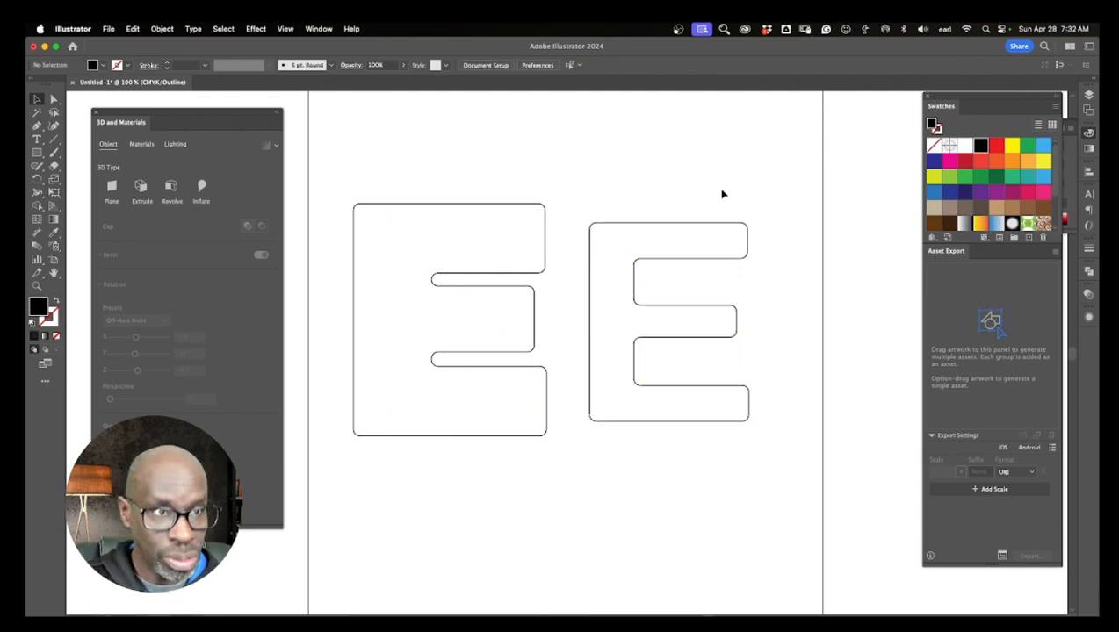
# - Return to preview view and fill both E shapes with light gray
pyautogui.hotkey('ctrl', 'y')
pyautogui.moveTo(457, 169); pyautogui.dragTo(731, 423)
pyautogui.scroll(-3, 1037, 177)
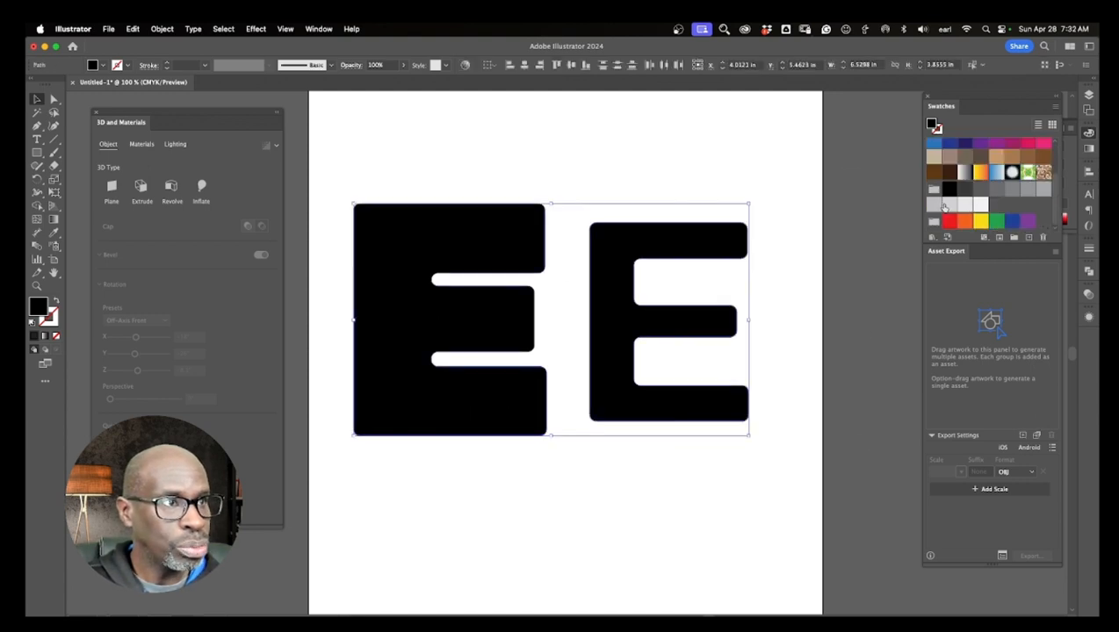
pyautogui.click(936, 206)
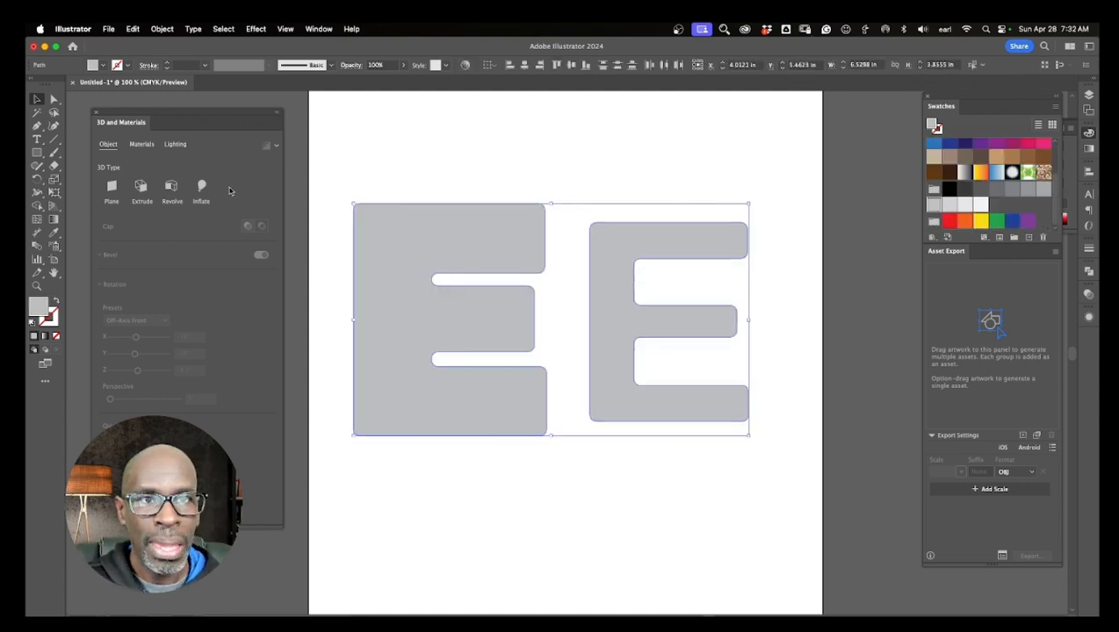
# - Extrude both E shapes in 3D with a depth of 25 mm
pyautogui.click(140, 187)
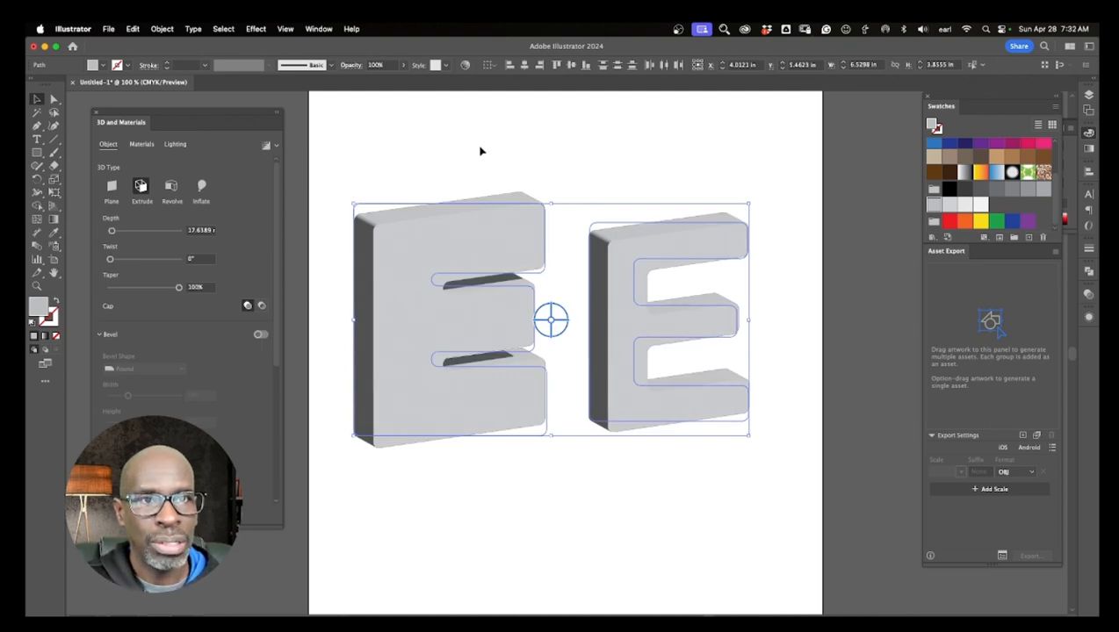
pyautogui.doubleClick(211, 232)
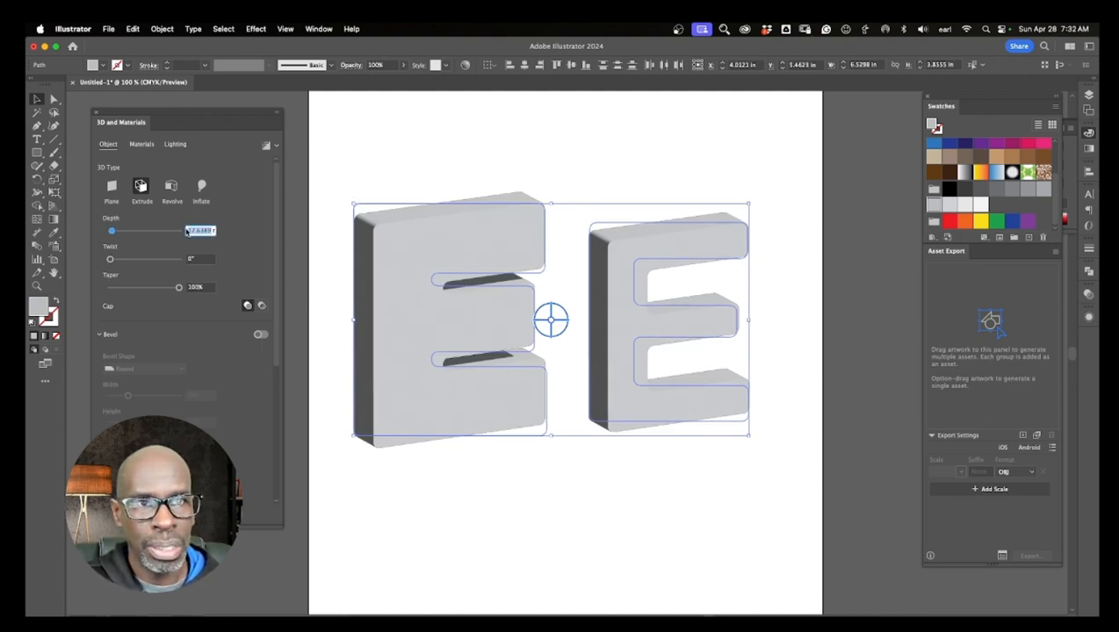
pyautogui.write('25')
pyautogui.press('Return')
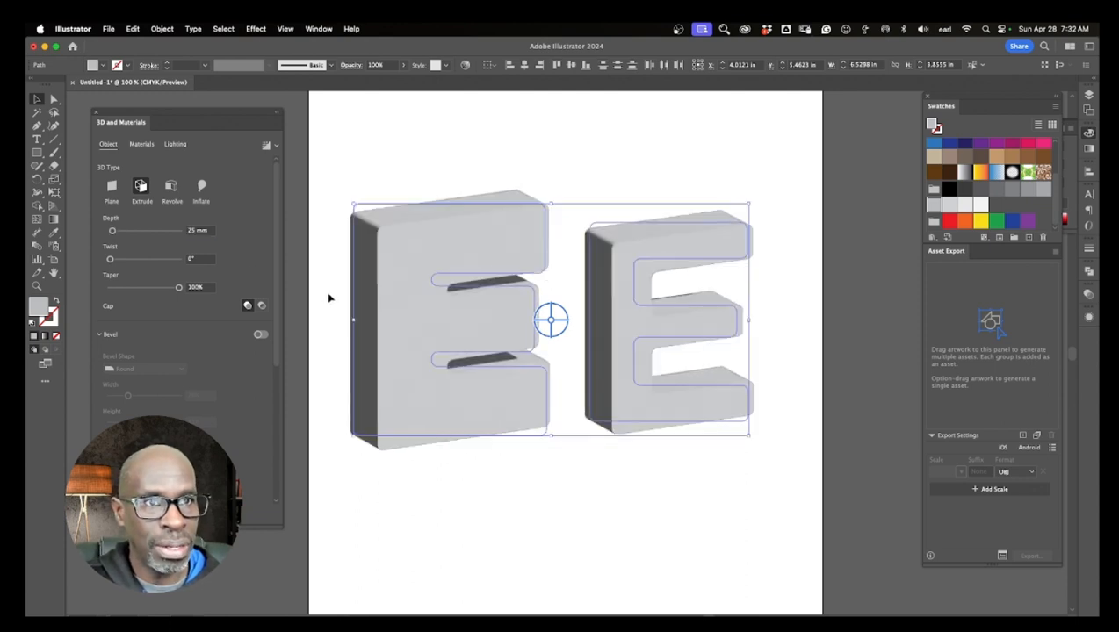
# - Set the larger E's extrusion depth to 40 mm
pyautogui.click(423, 162)
pyautogui.click(419, 215)
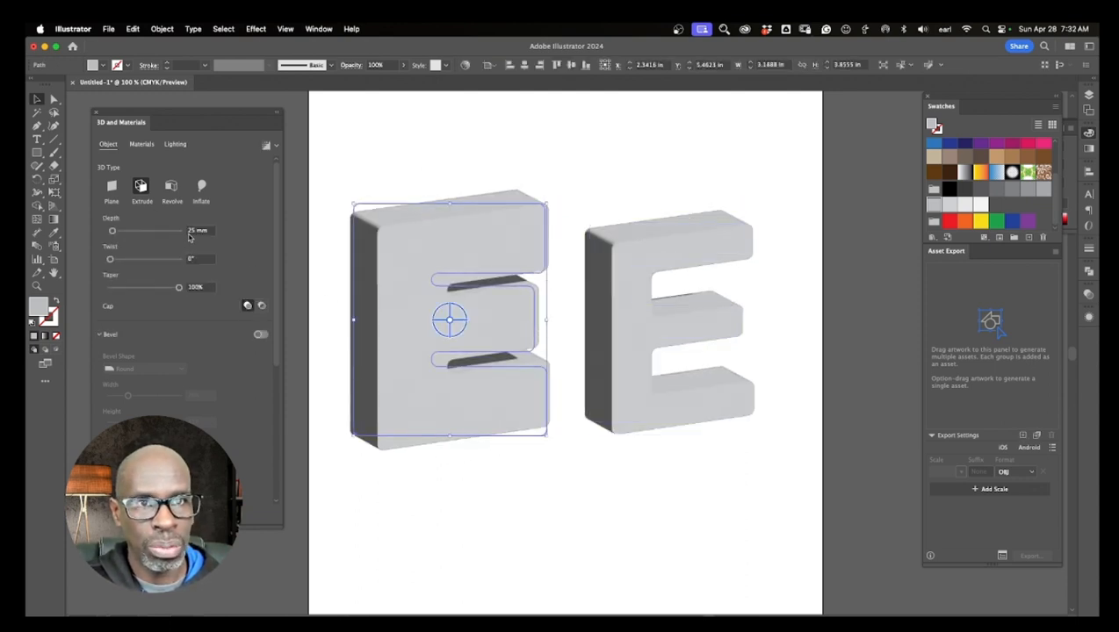
pyautogui.doubleClick(197, 232)
pyautogui.write('40')
pyautogui.press('Return')
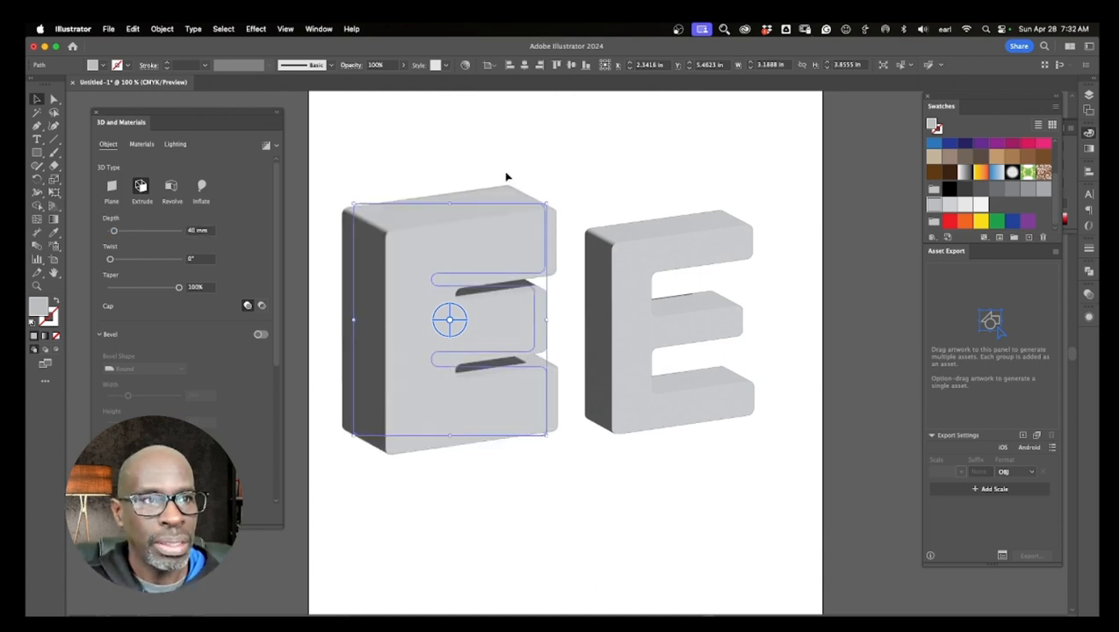
# - Enable a Round bevel on the larger E with width and height both set to 25%
pyautogui.click(261, 334)
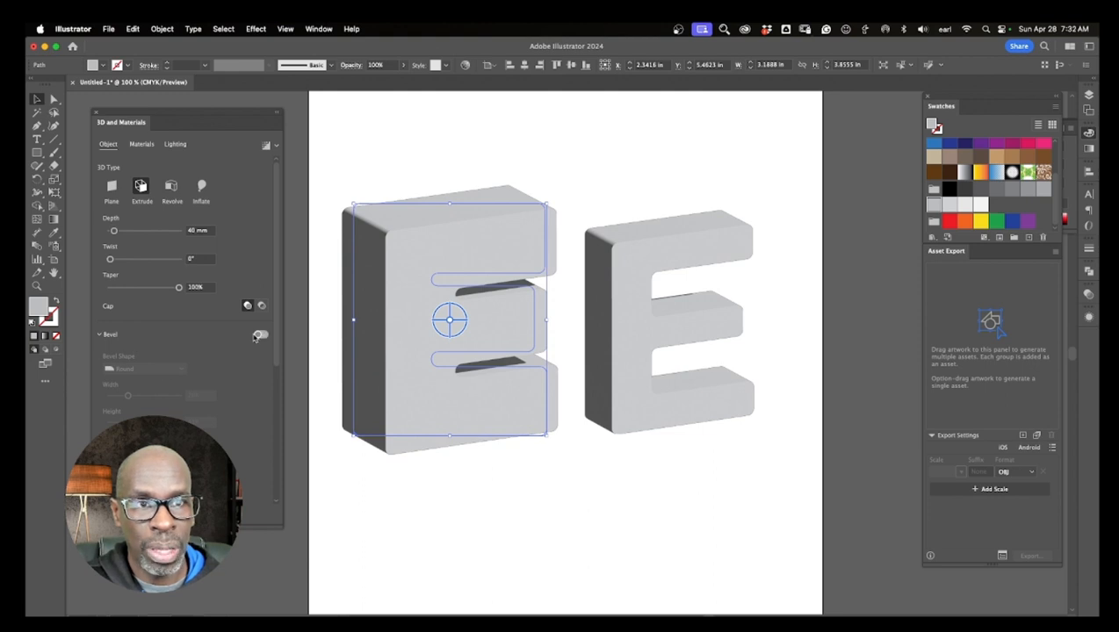
pyautogui.click(145, 368)
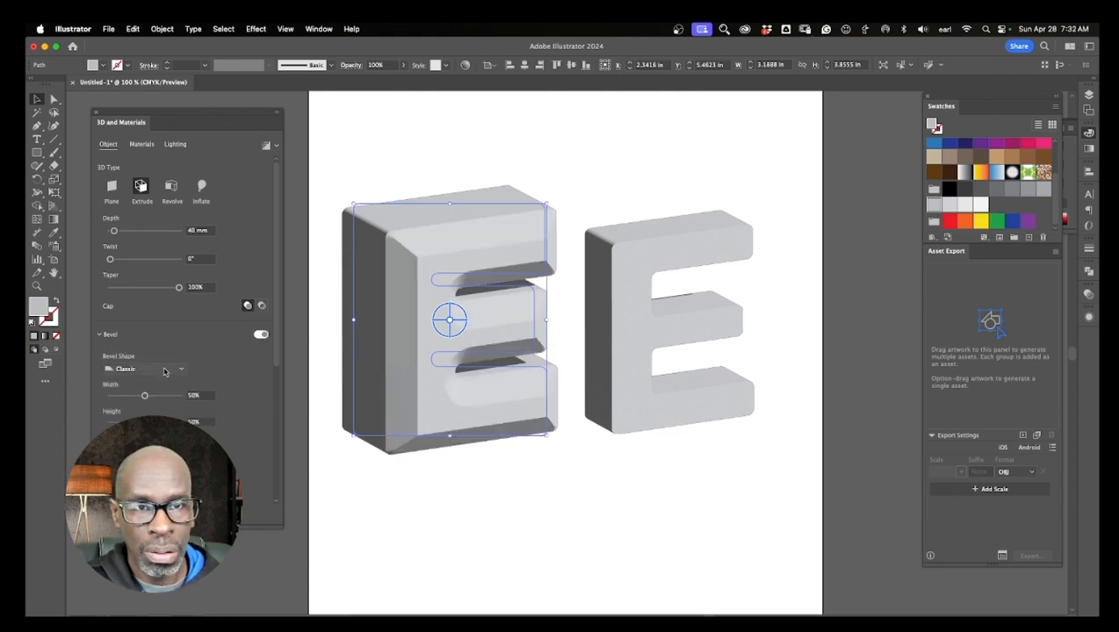
pyautogui.click(154, 406)
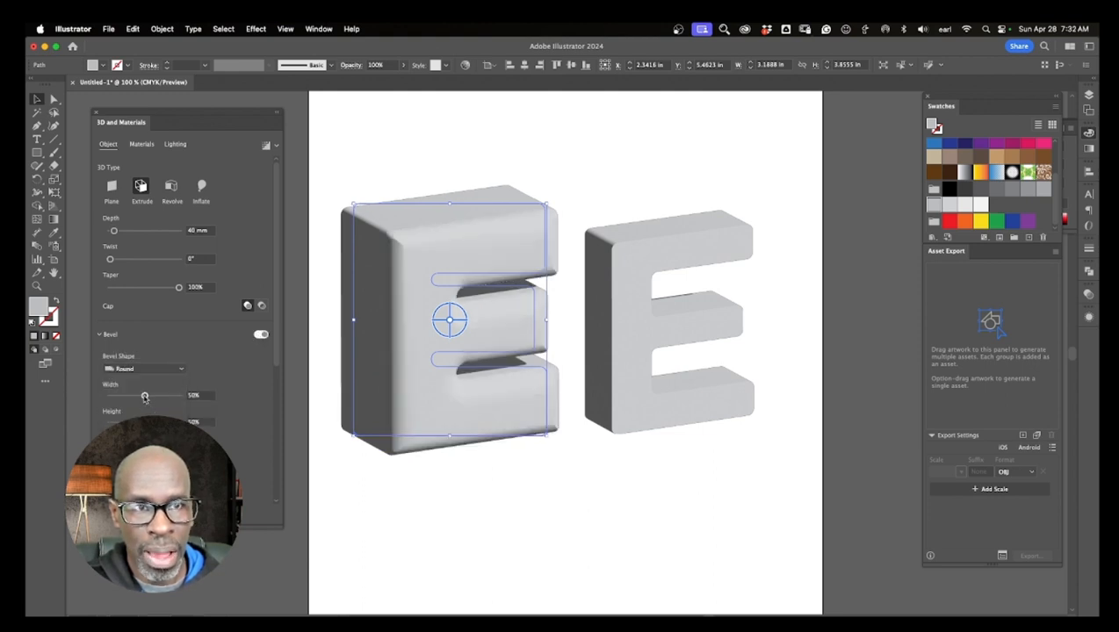
pyautogui.click(205, 396)
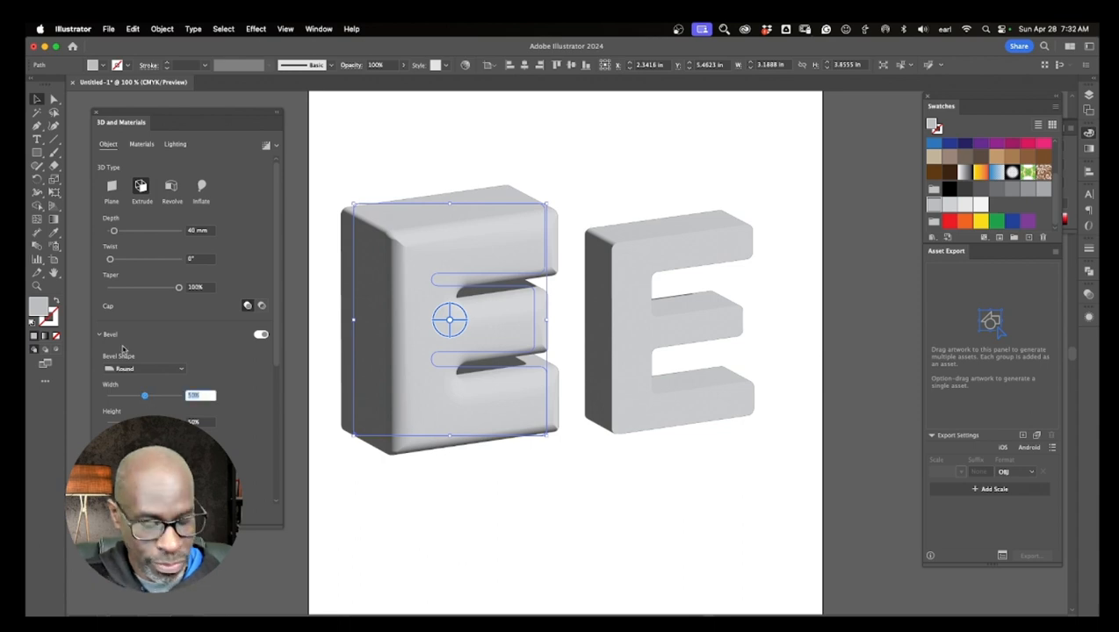
pyautogui.write('20')
pyautogui.press('Return')
pyautogui.press('Tab')
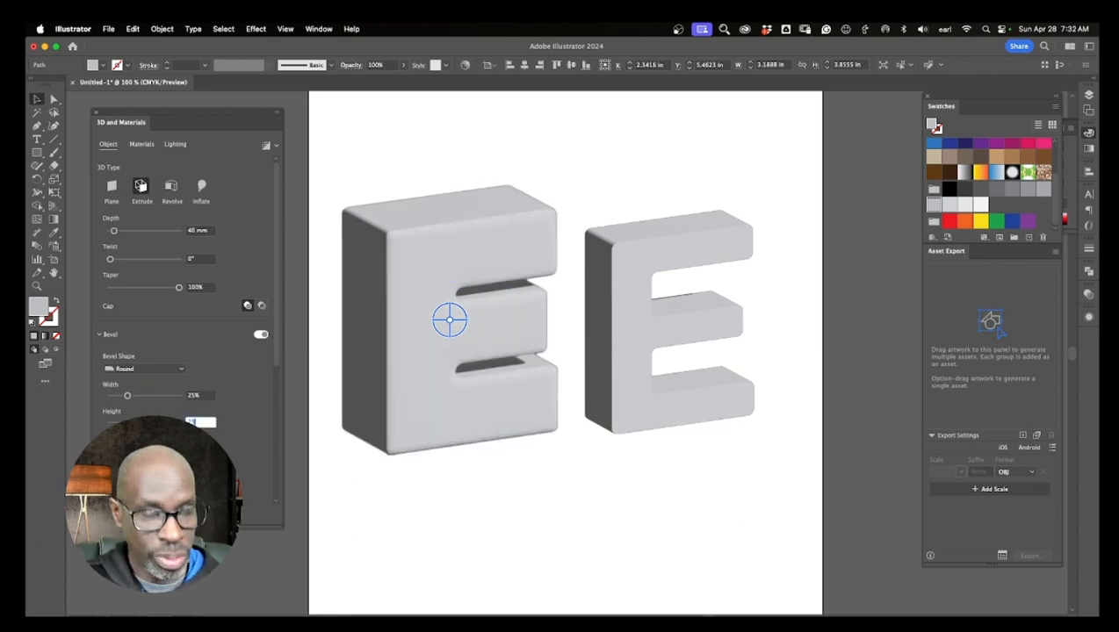
# - Enable a bevel on the smaller E and set its width and height to 25%
pyautogui.click(673, 249)
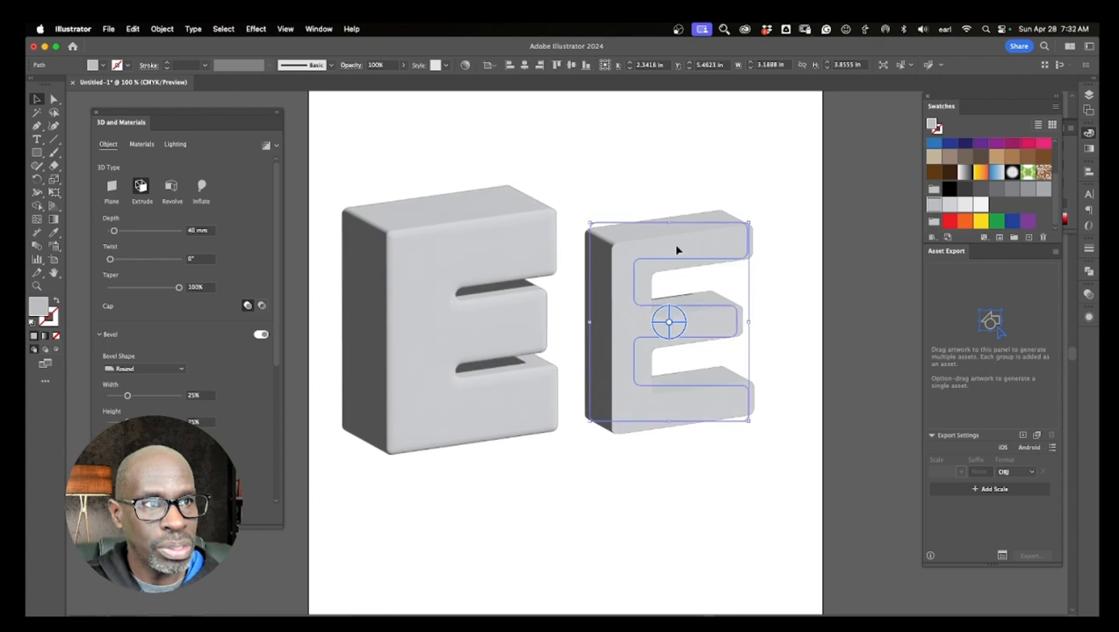
pyautogui.click(259, 335)
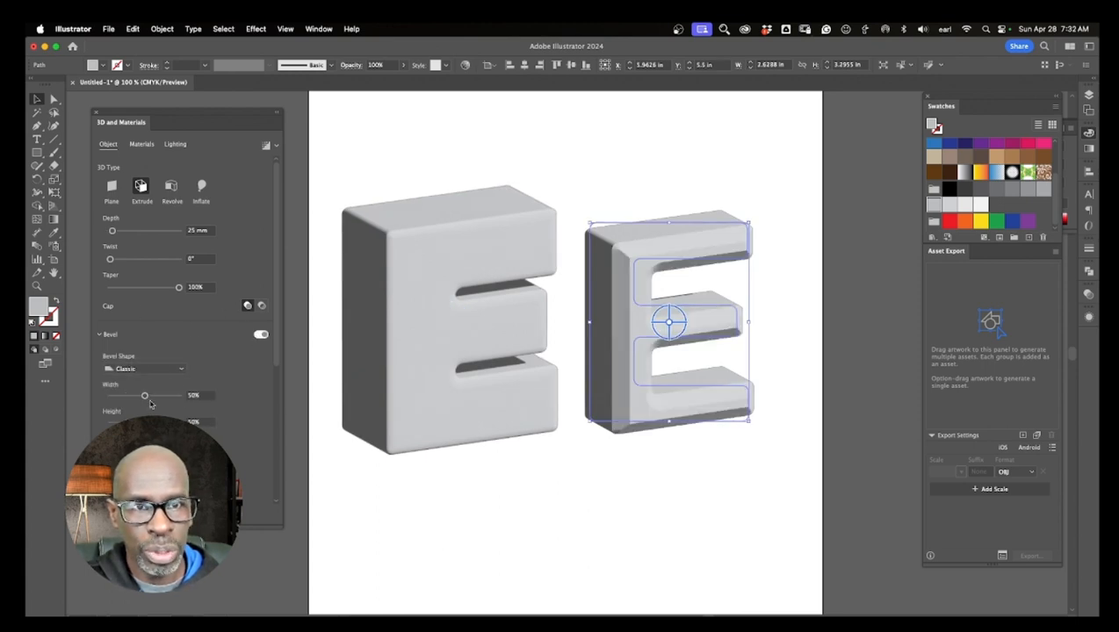
pyautogui.click(195, 396)
pyautogui.write('25')
pyautogui.press('Return')
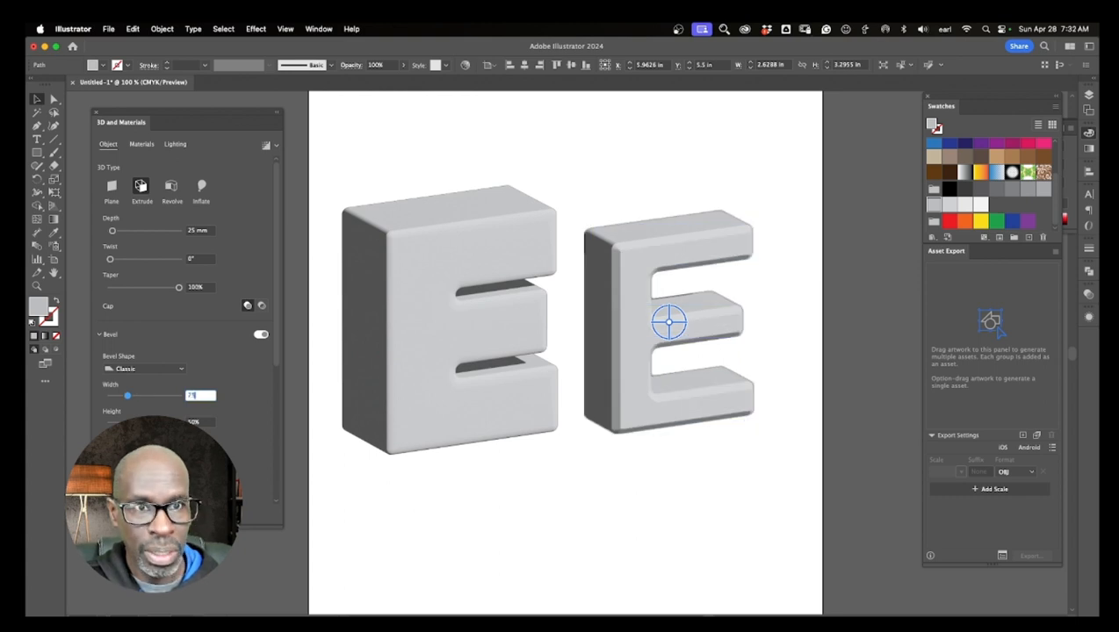
pyautogui.press('Tab')
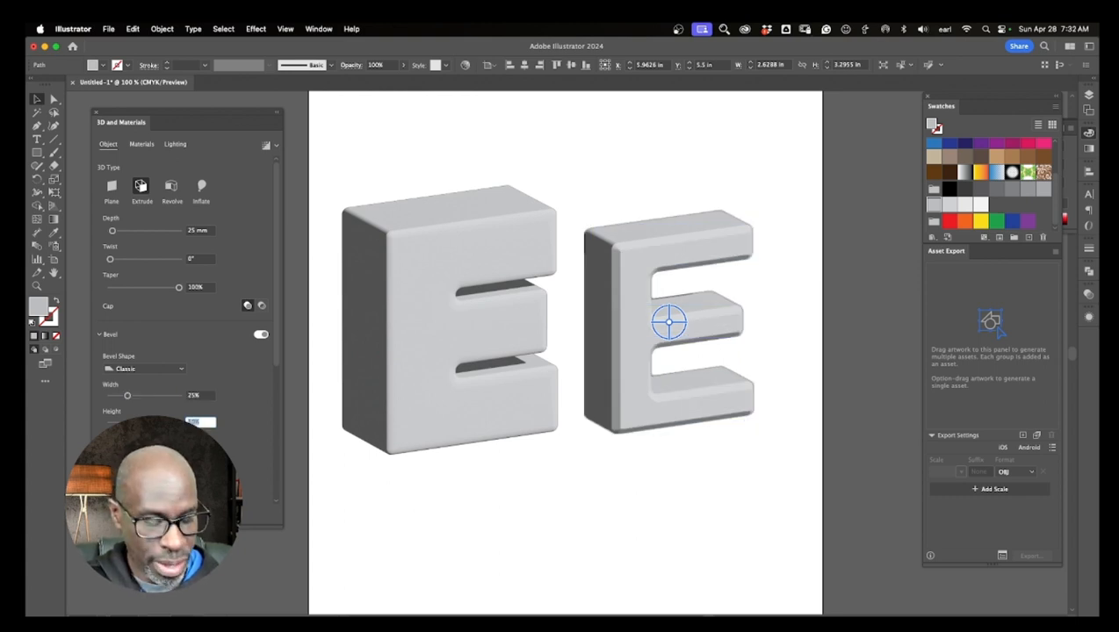
pyautogui.write('25')
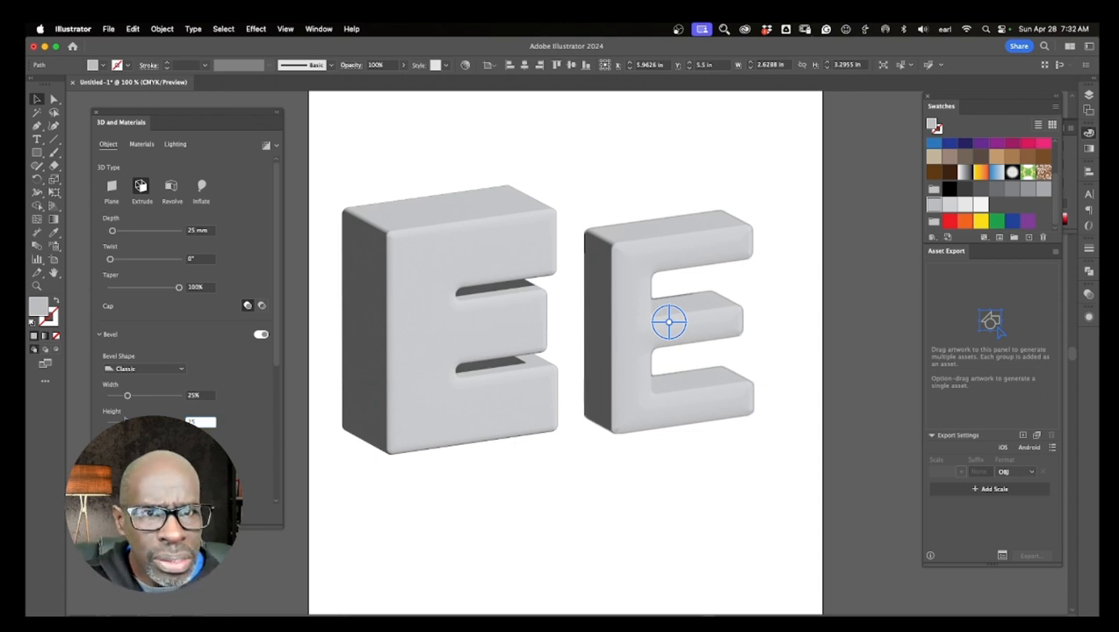
# - Change the smaller E's bevel shape to Round with a 25% width, and deselect the letter
pyautogui.moveTo(128, 395)
pyautogui.mouseDown()
pyautogui.moveTo(115, 396)
pyautogui.moveTo(149, 393)
pyautogui.mouseUp()
pyautogui.click(145, 369)
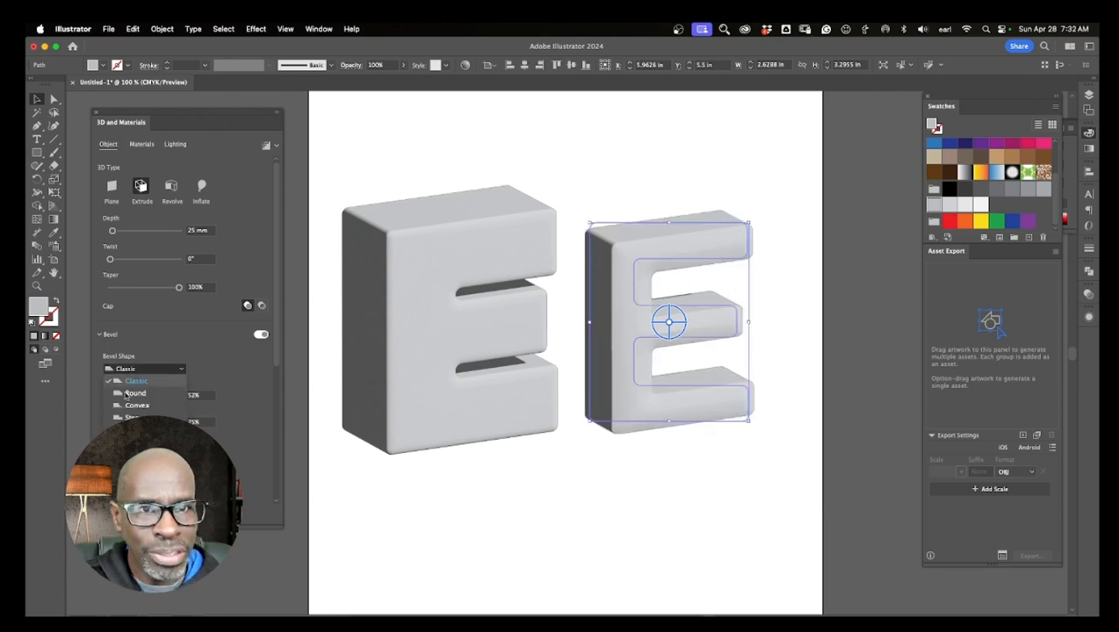
pyautogui.click(145, 397)
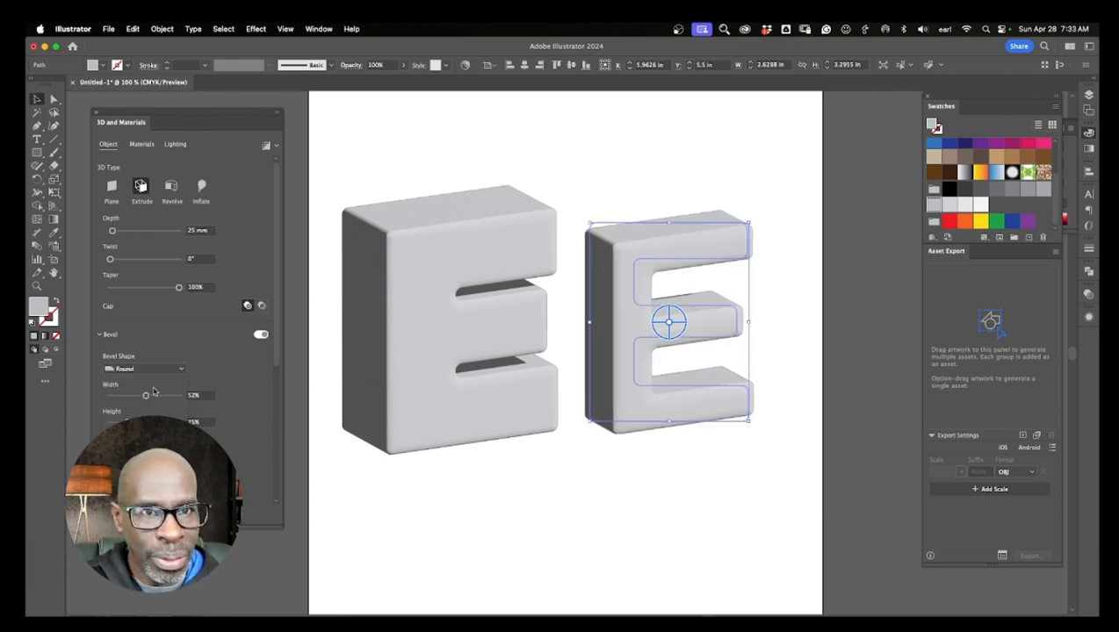
pyautogui.click(204, 395)
pyautogui.write('25')
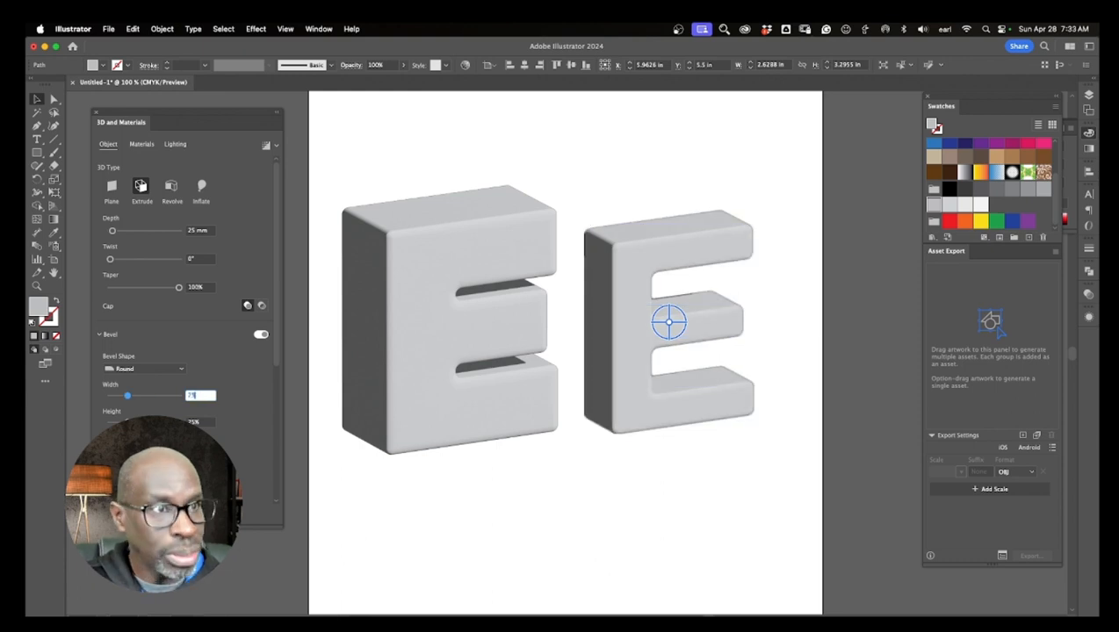
pyautogui.click(592, 535)
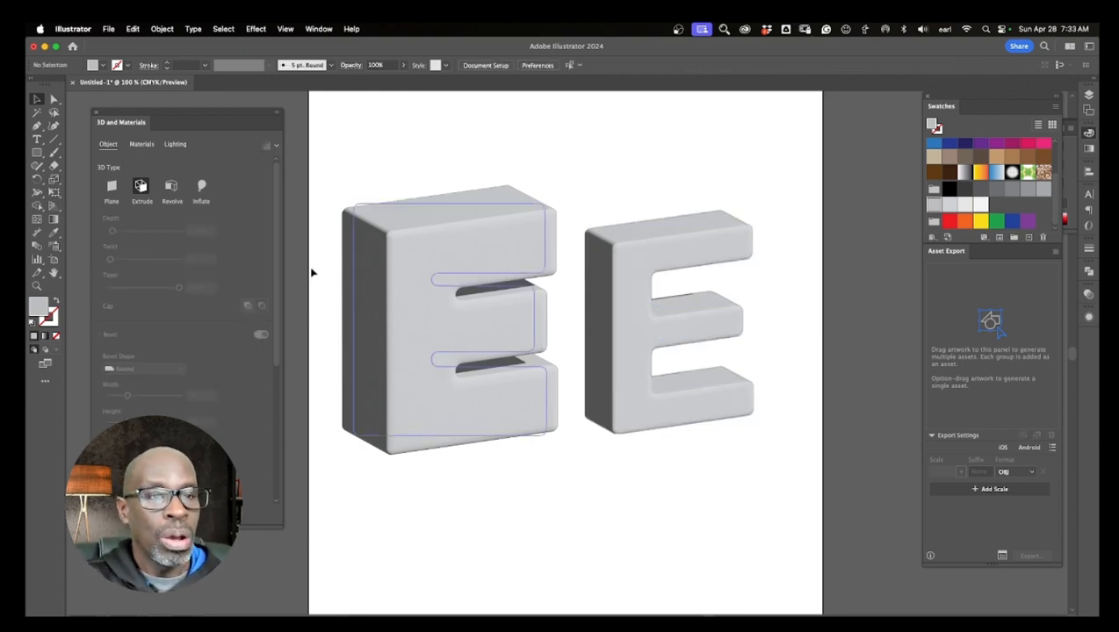
# - In outline view, draw a wavy Pen path across the middle of the smaller E and even out its curves by adjusting anchor points
pyautogui.click(656, 343)
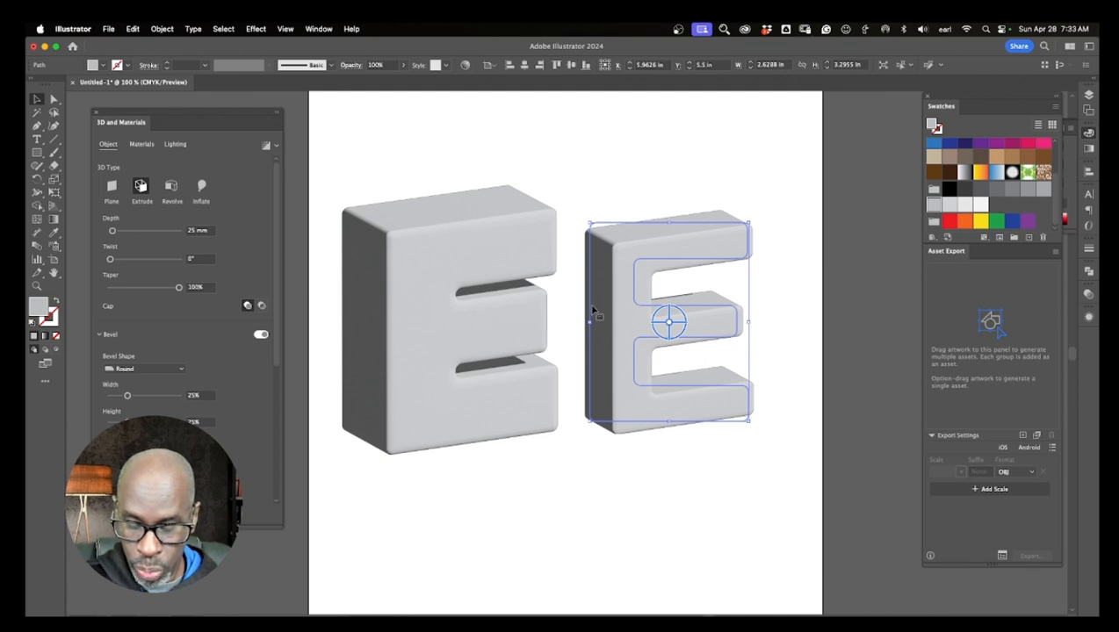
pyautogui.press('super+y')
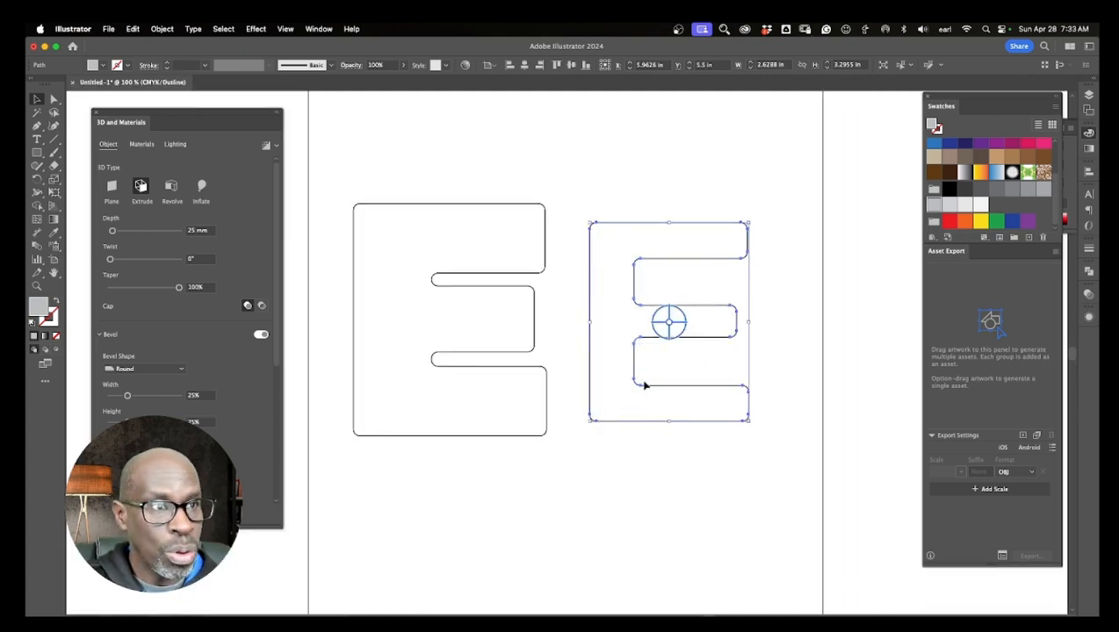
pyautogui.click(37, 126)
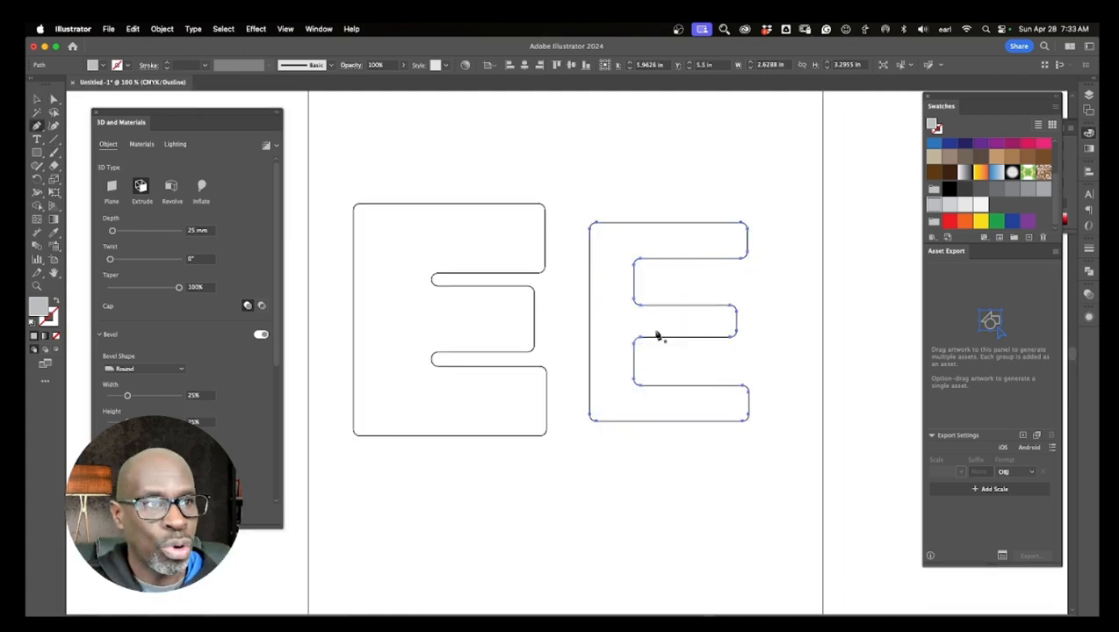
pyautogui.moveTo(765, 332)
pyautogui.mouseDown()
pyautogui.moveTo(732, 314)
pyautogui.moveTo(677, 337)
pyautogui.moveTo(630, 325)
pyautogui.moveTo(551, 338)
pyautogui.mouseUp()
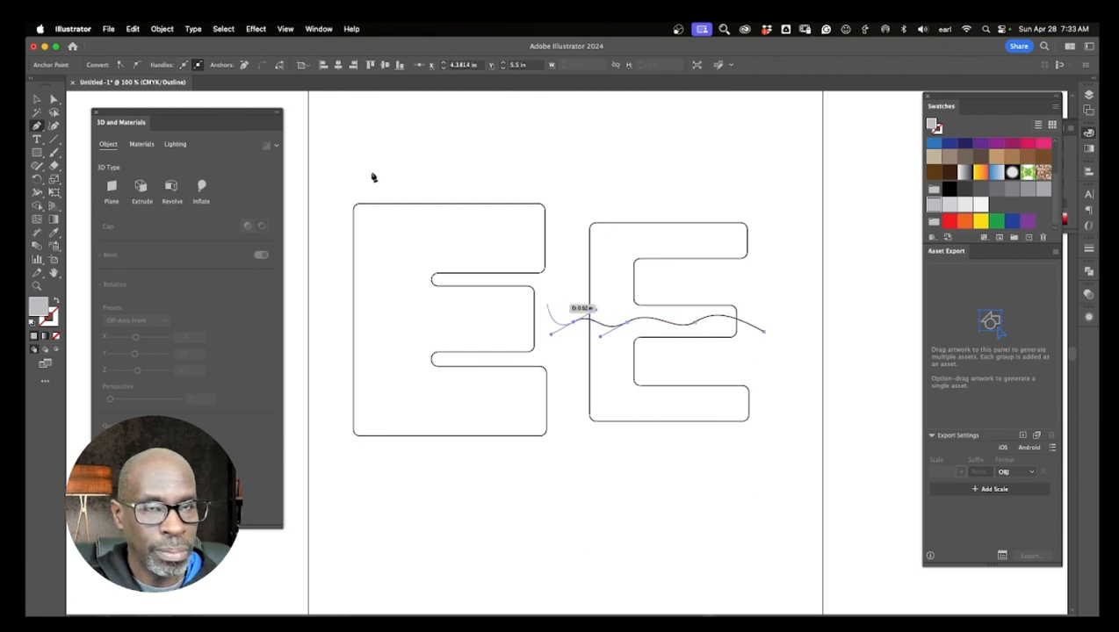
pyautogui.click(52, 100)
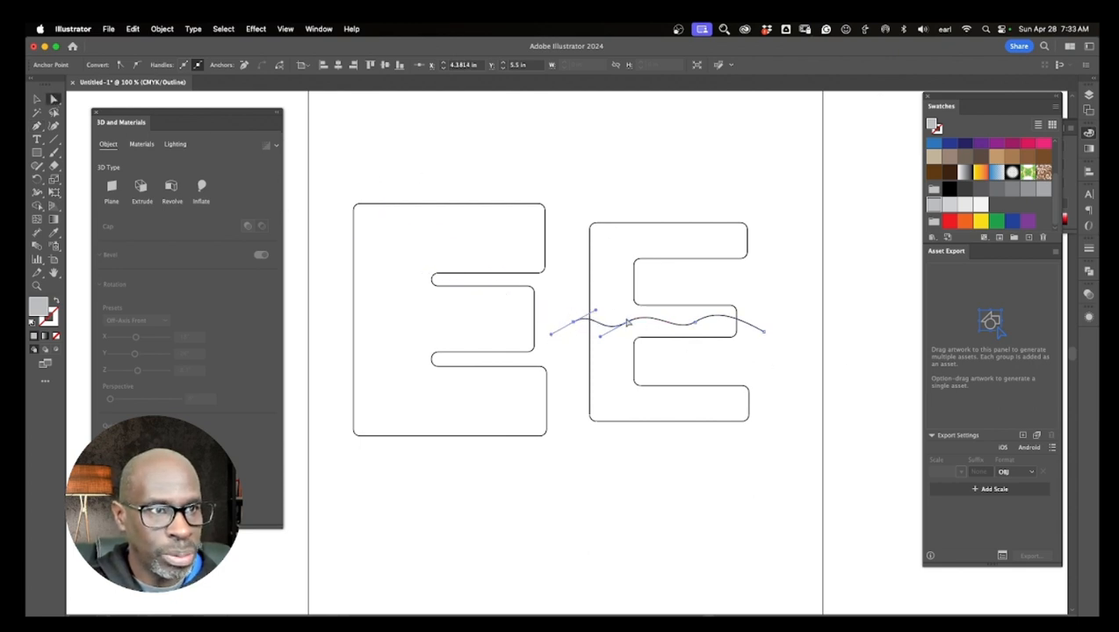
pyautogui.moveTo(627, 322)
pyautogui.mouseDown()
pyautogui.moveTo(701, 326)
pyautogui.moveTo(729, 313)
pyautogui.moveTo(764, 332)
pyautogui.mouseUp()
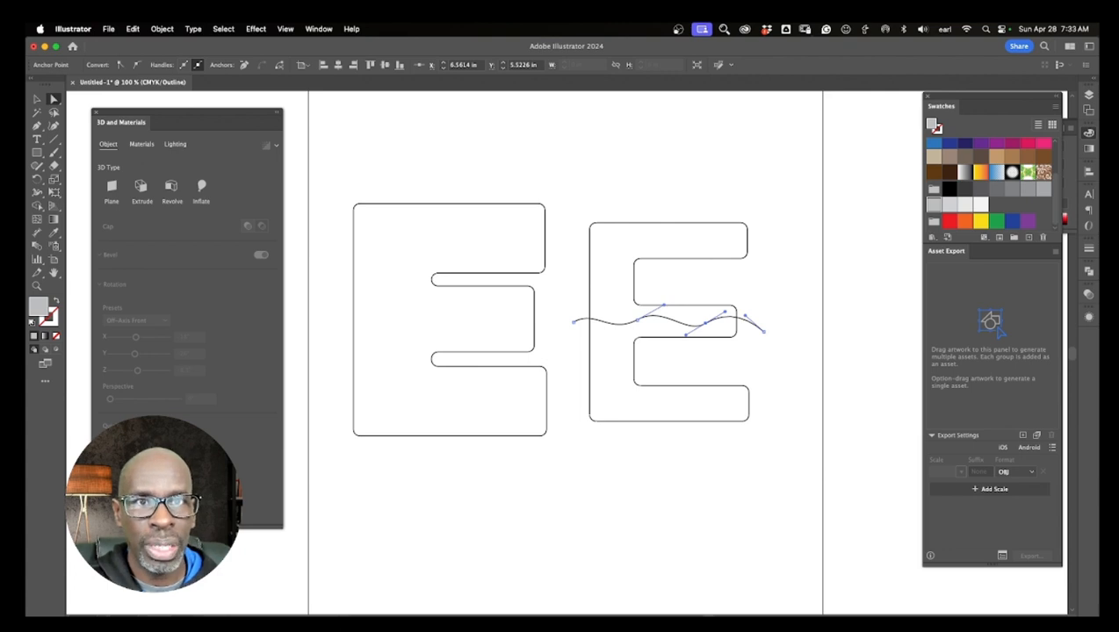
# - Extend the wavy path into a closed shape that encloses the upper half of the smaller E
pyautogui.press('p')
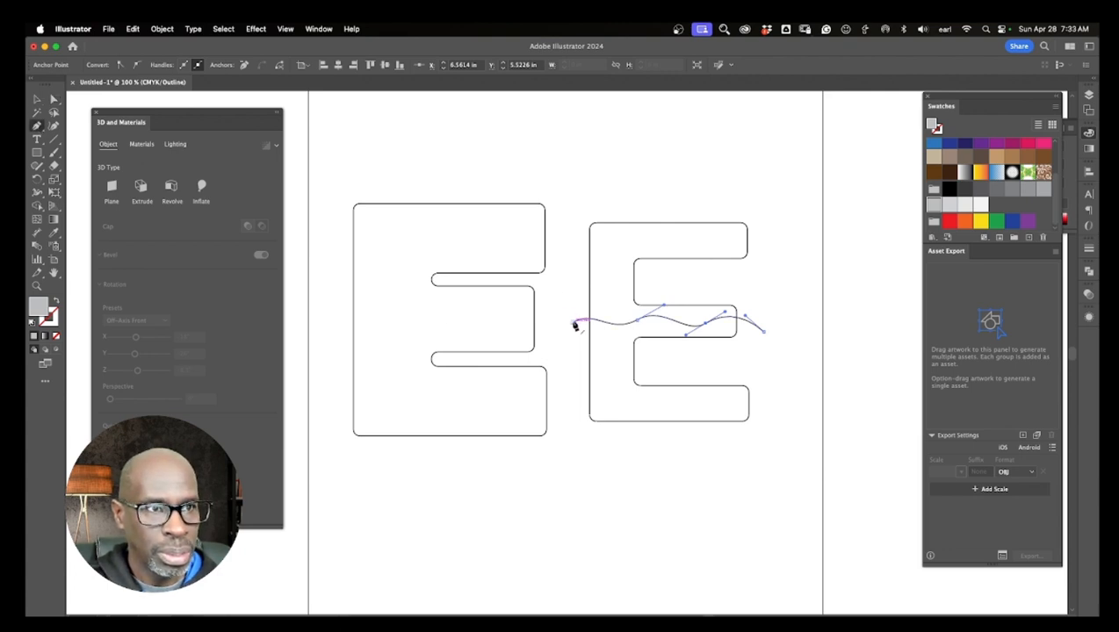
pyautogui.click(574, 324)
pyautogui.click(575, 199)
pyautogui.click(761, 201)
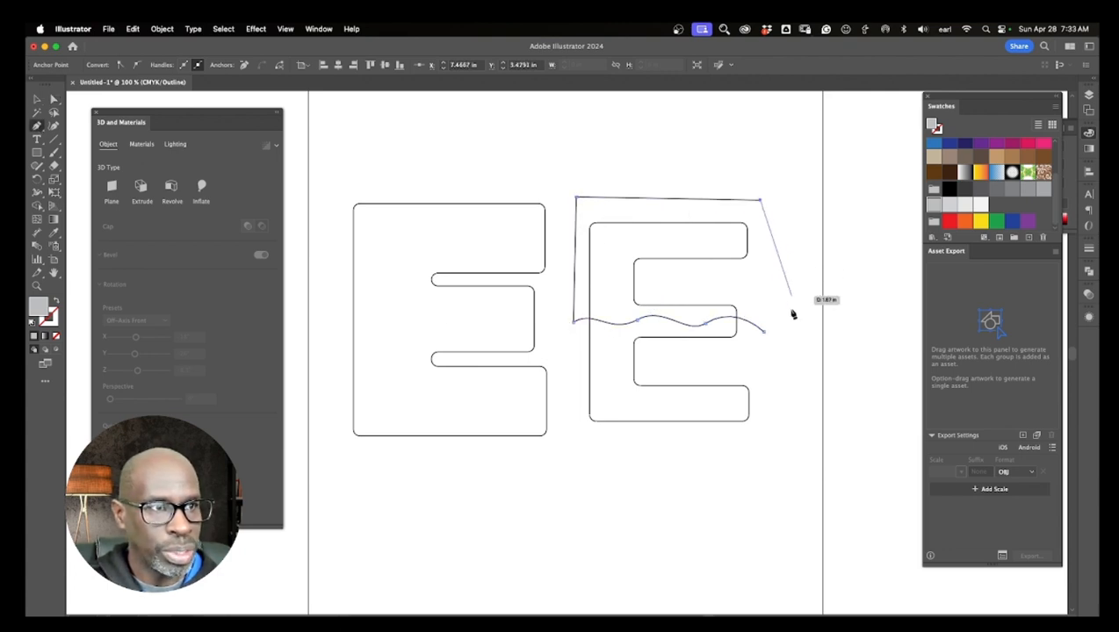
pyautogui.click(765, 331)
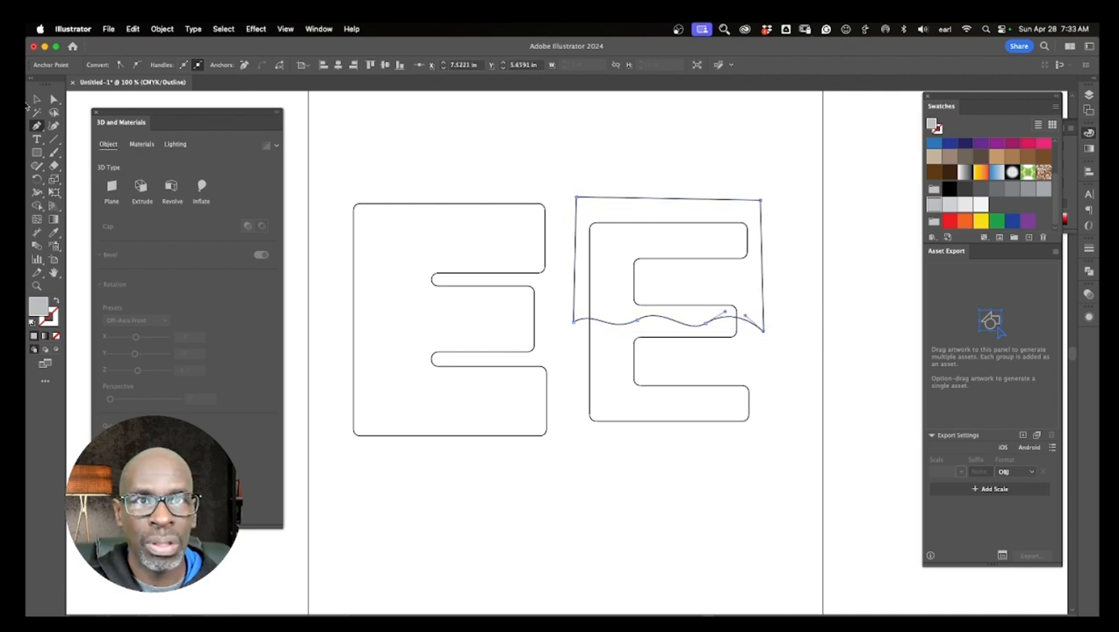
# - Merge the enclosing shape with the part of the smaller E above the wavy line using Shape Builder
pyautogui.click(36, 98)
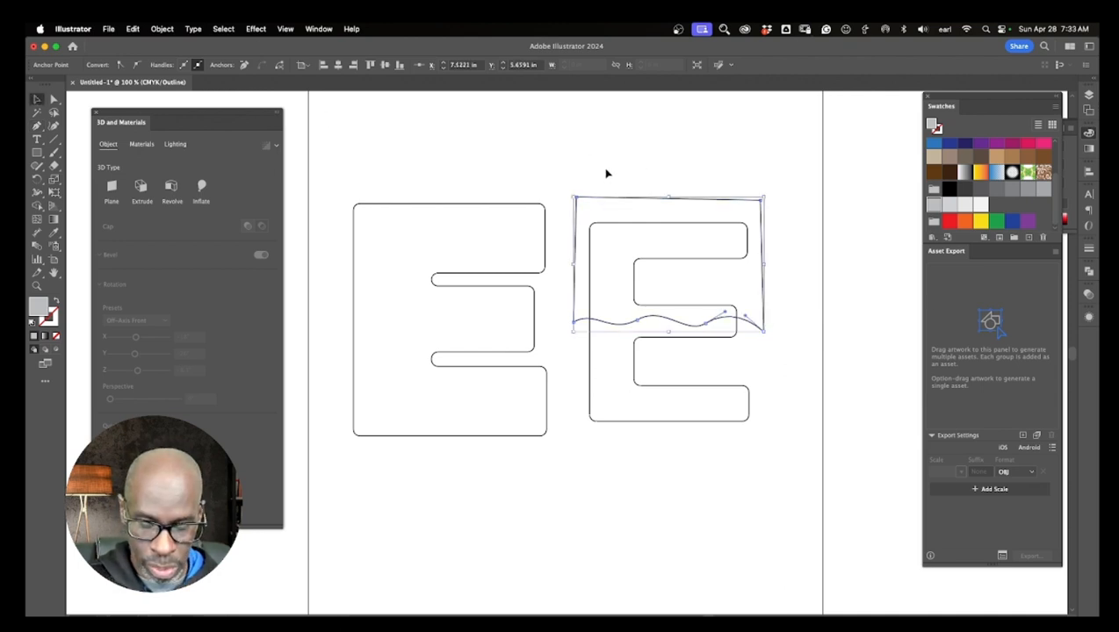
pyautogui.keyDown('shift'); pyautogui.click(664, 245); pyautogui.keyUp('shift')
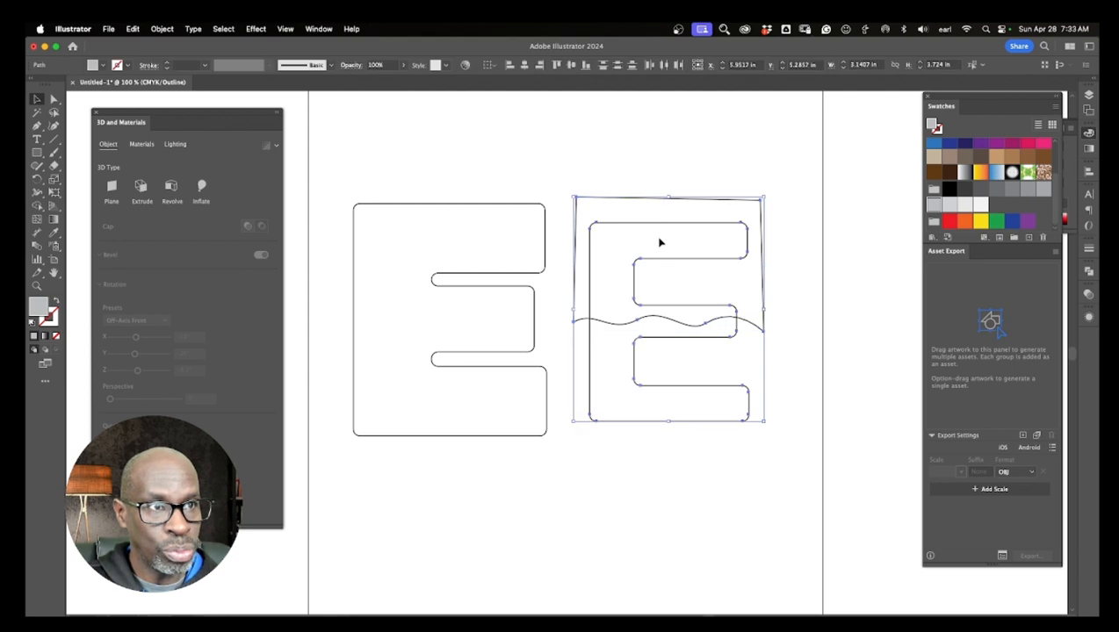
pyautogui.click(37, 205)
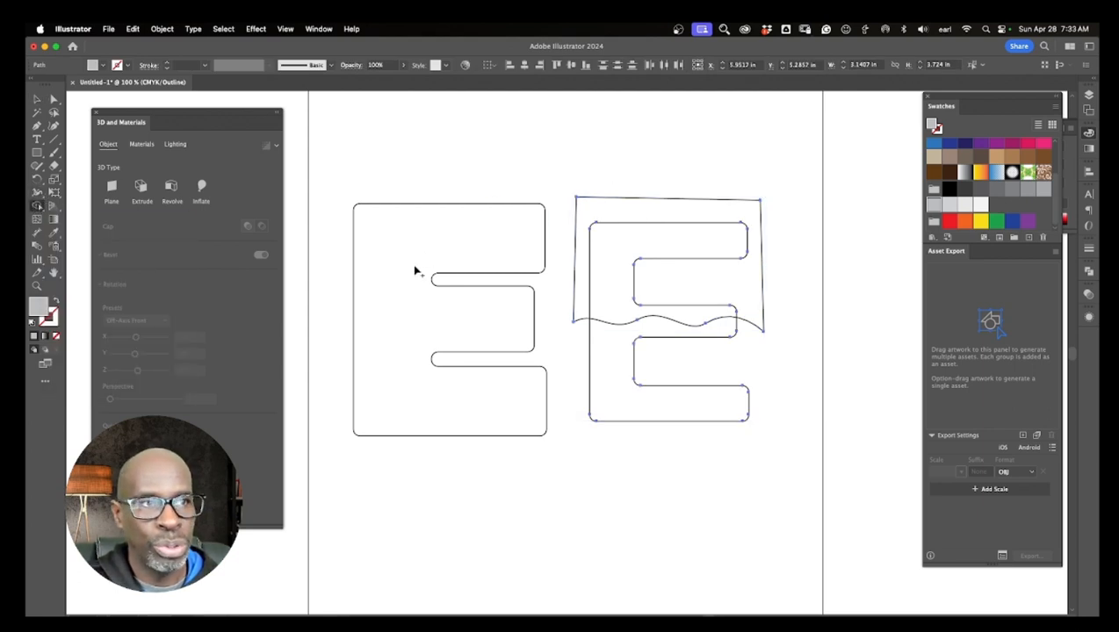
pyautogui.click(630, 247)
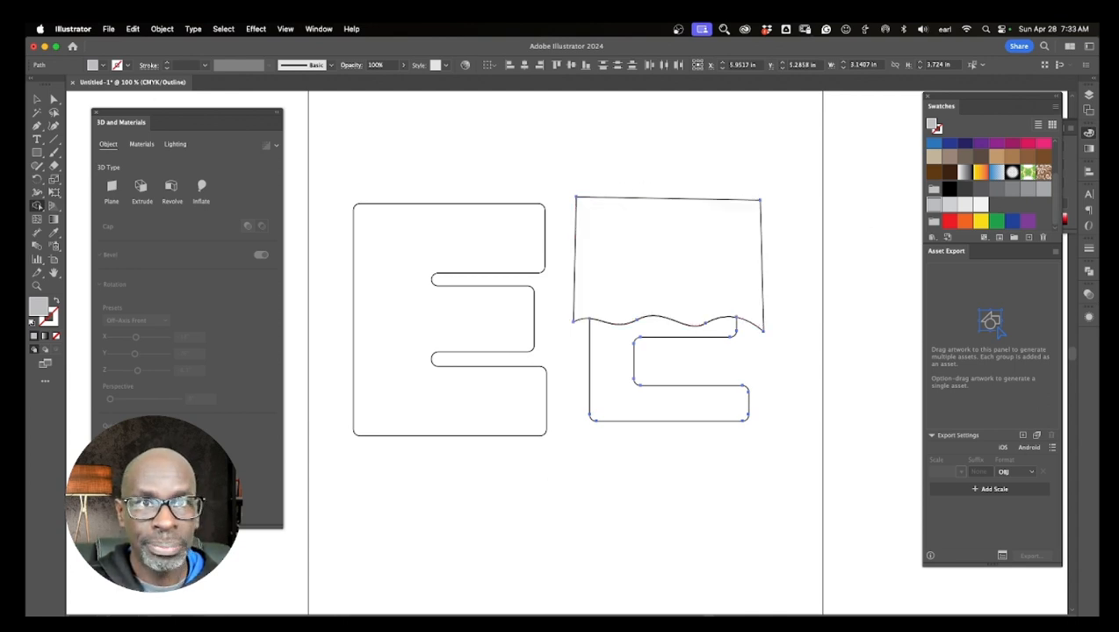
pyautogui.press('v')
pyautogui.press('super+z')
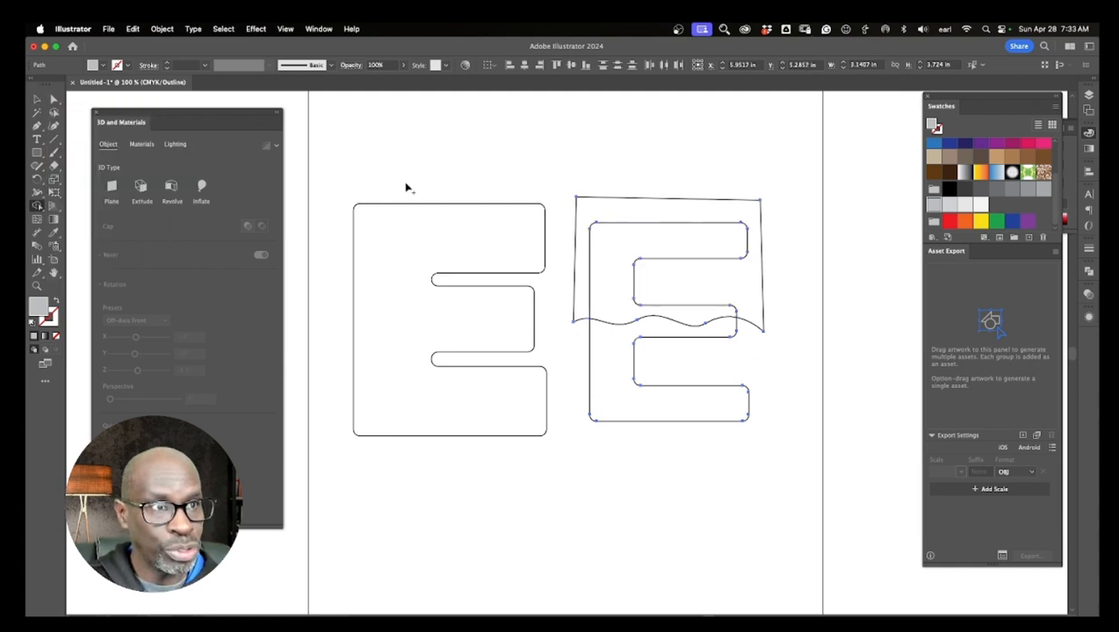
pyautogui.click(624, 225)
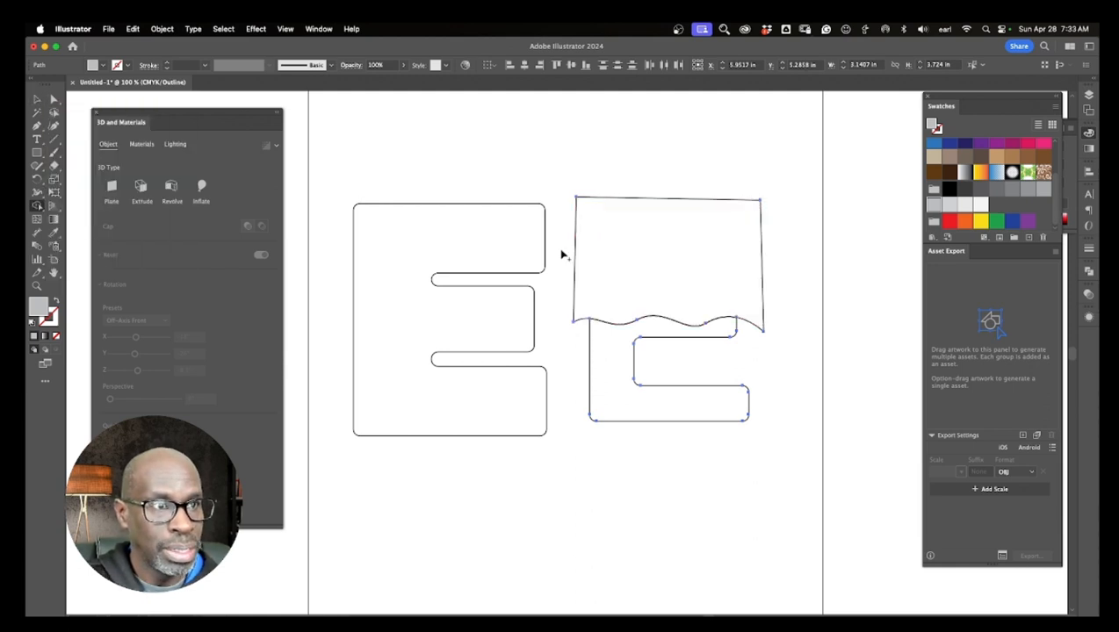
# - Delete the merged shape above the wavy line, keeping the lower part of the smaller E in its original place
pyautogui.click(37, 100)
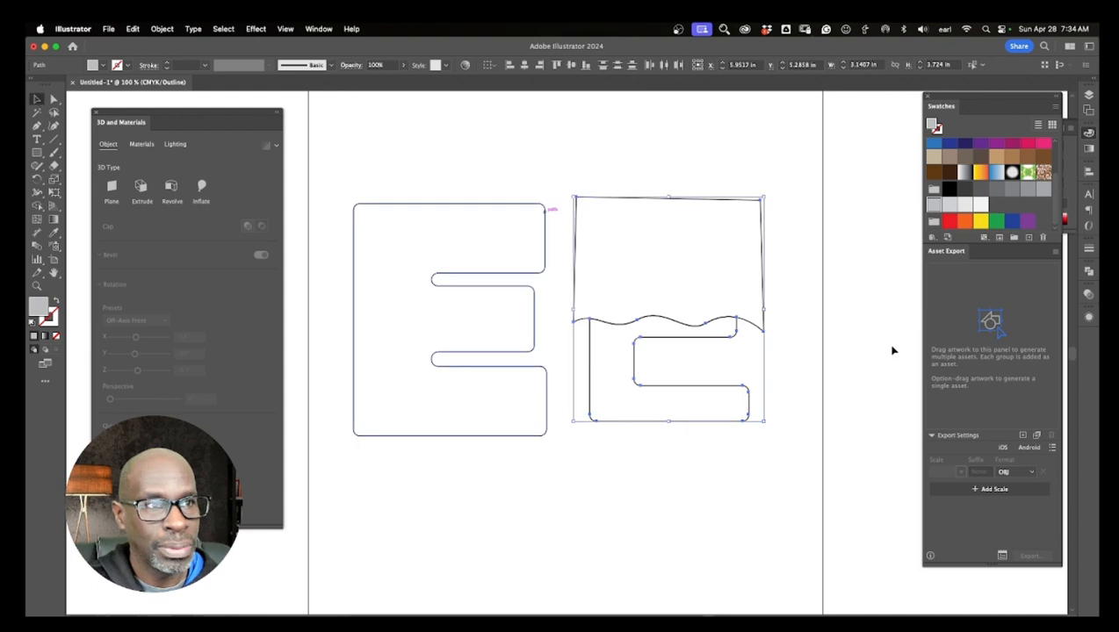
pyautogui.click(803, 307)
pyautogui.click(764, 297)
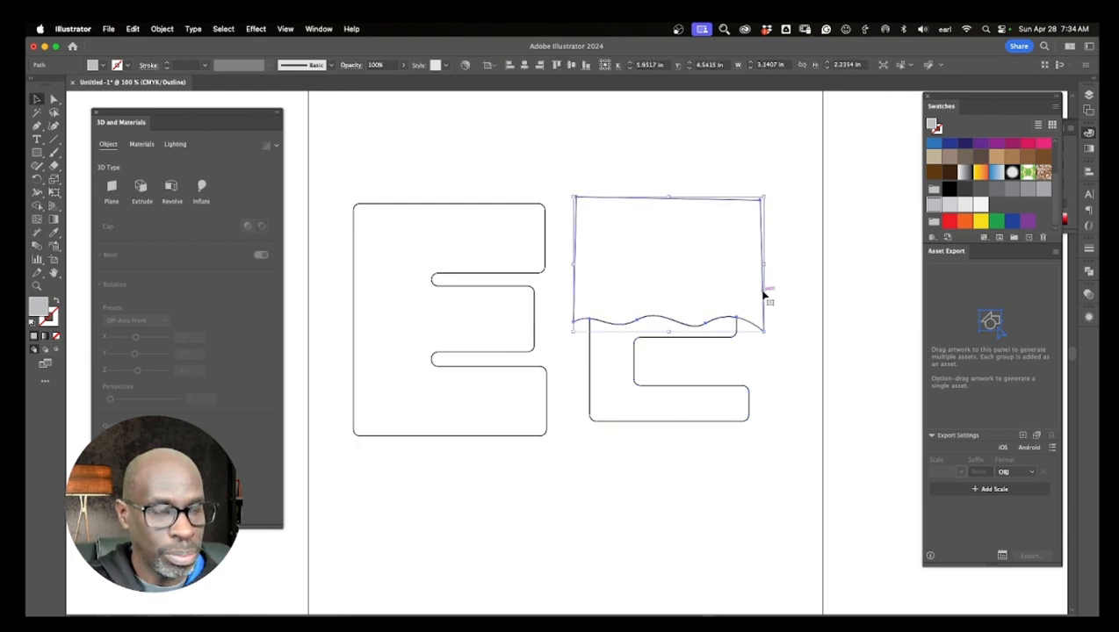
pyautogui.press('Delete')
pyautogui.moveTo(725, 346)
pyautogui.mouseDown()
pyautogui.moveTo(720, 377)
pyautogui.moveTo(692, 367)
pyautogui.moveTo(728, 376)
pyautogui.mouseUp()
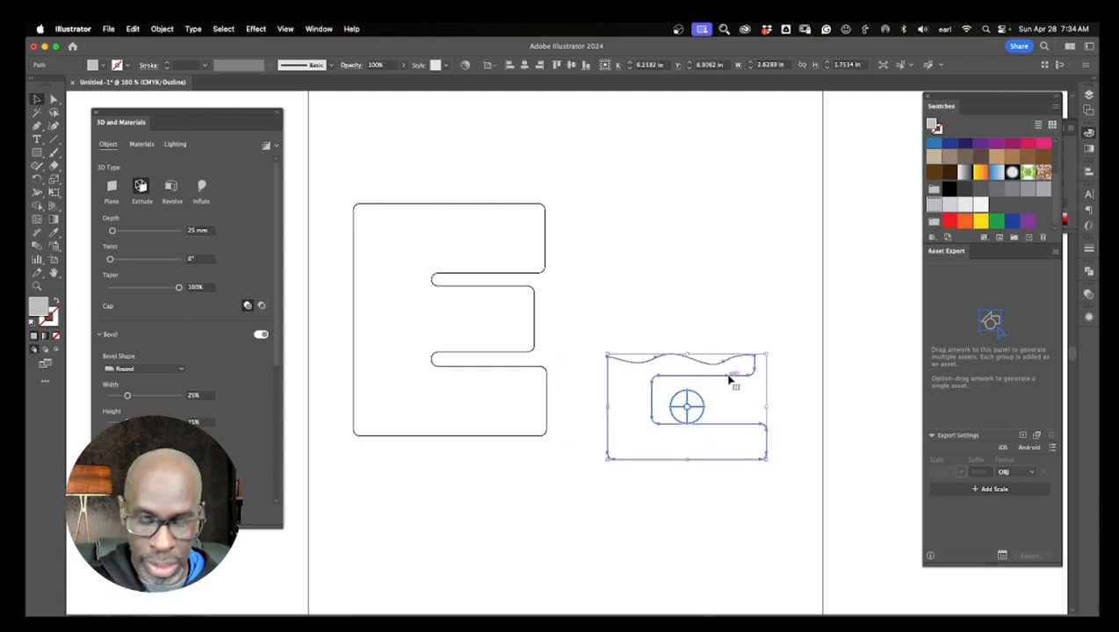
pyautogui.press('super+z')
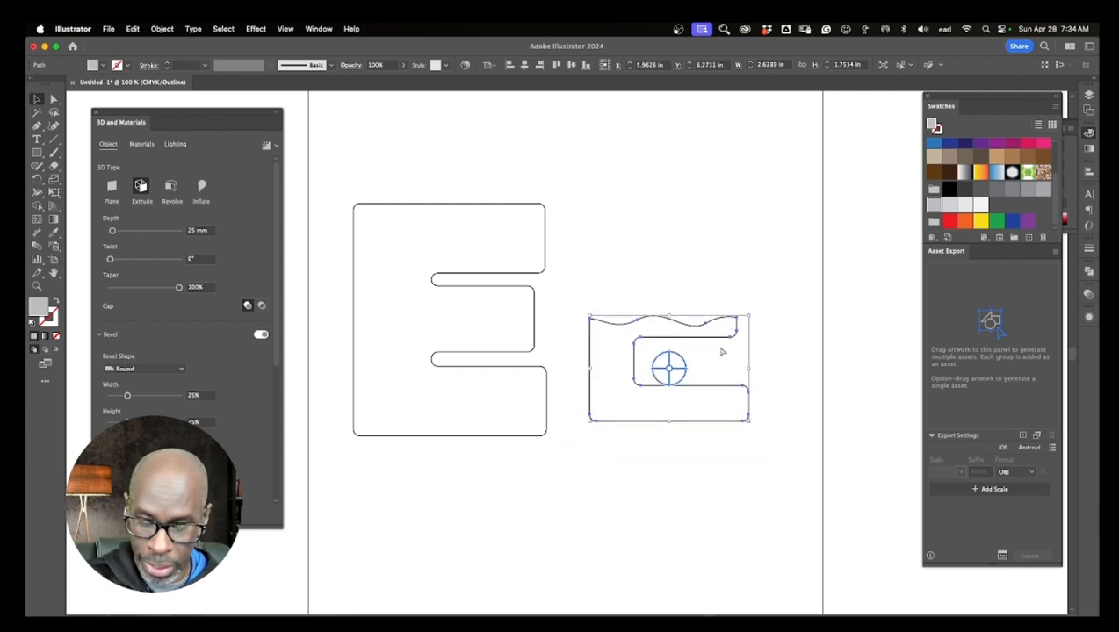
# - Undo the deletion, the merge and the enclosing shape, back to the open wavy path across the smaller E, and clear the selection
pyautogui.press('super+z')
pyautogui.press('super+z')
pyautogui.press('super+z')
pyautogui.press('super+z')
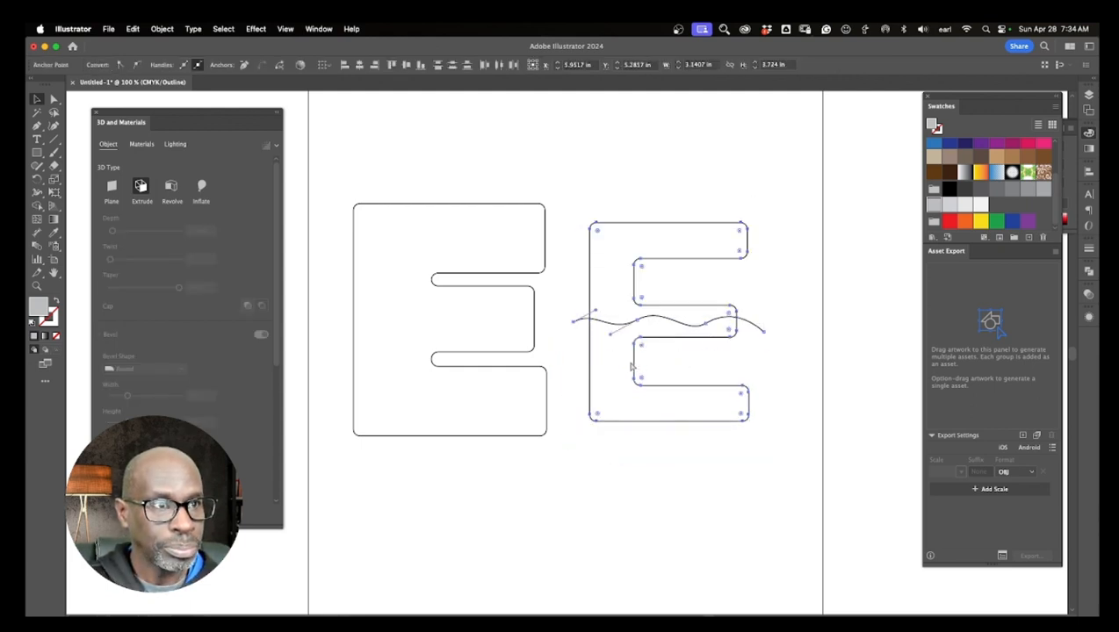
pyautogui.press('v')
pyautogui.click(528, 325)
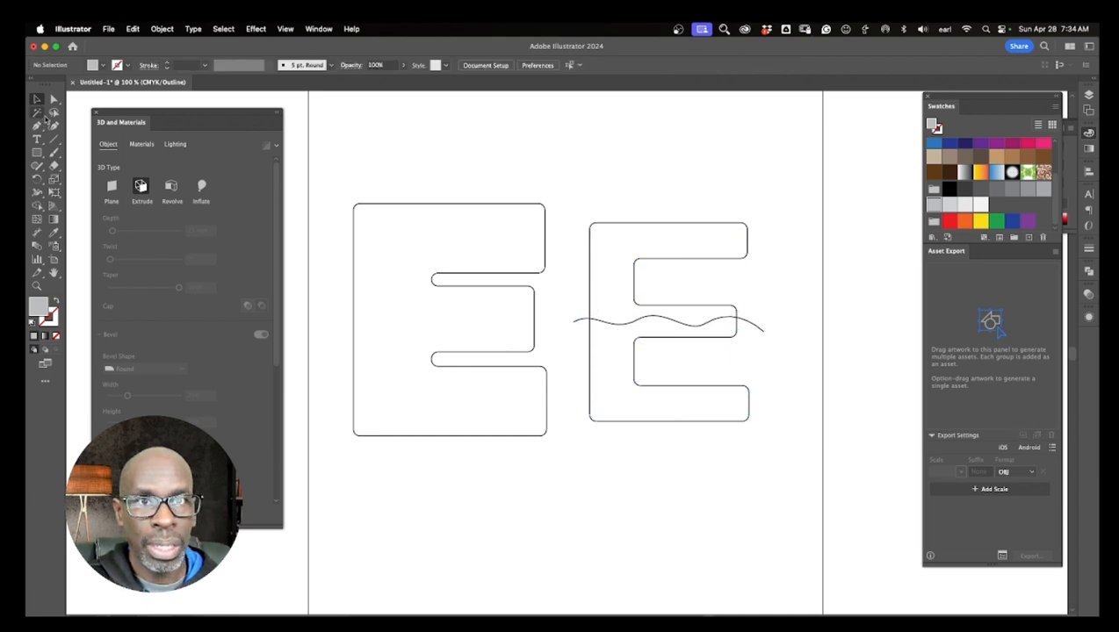
# - Extend the wavy path with the Pen tool into a closed four-cornered shape around the upper half of the smaller E
pyautogui.click(38, 127)
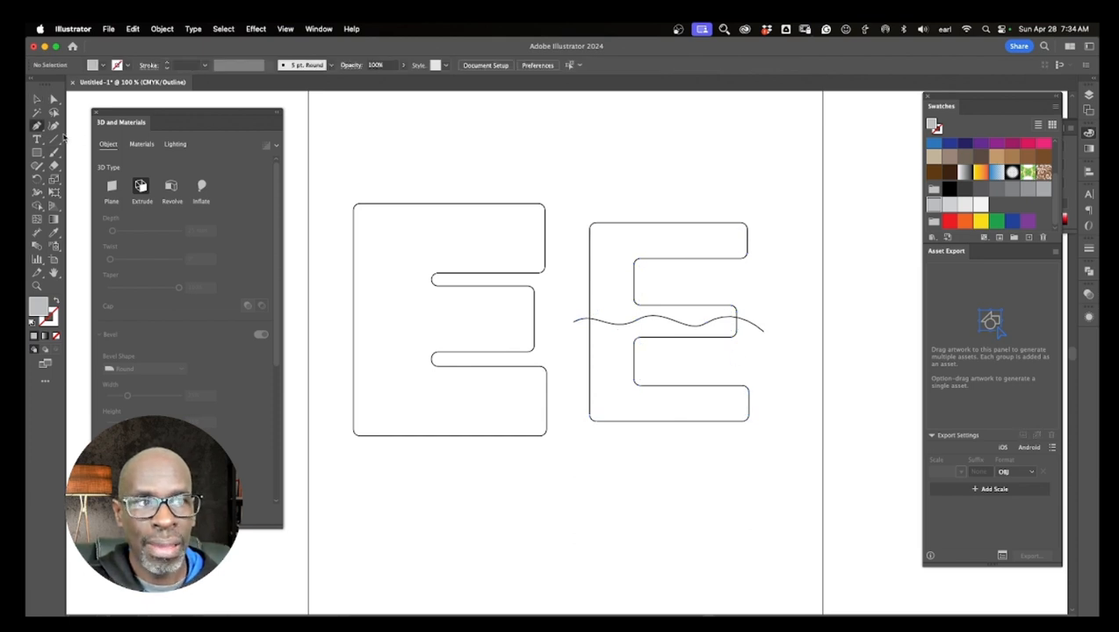
pyautogui.click(575, 324)
pyautogui.click(577, 205)
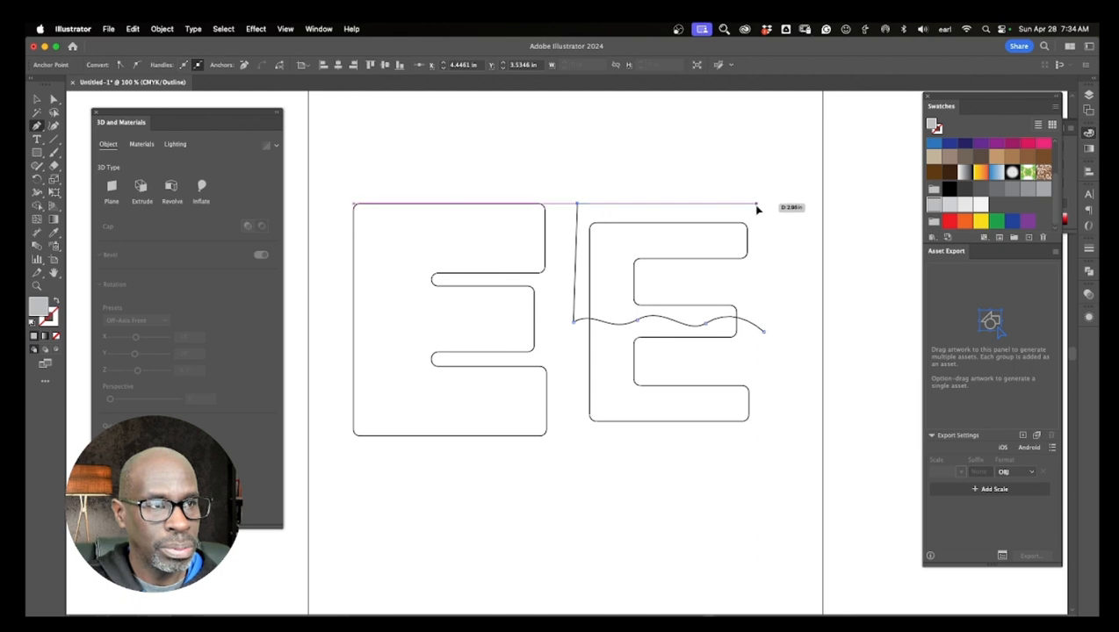
pyautogui.click(758, 205)
pyautogui.click(764, 331)
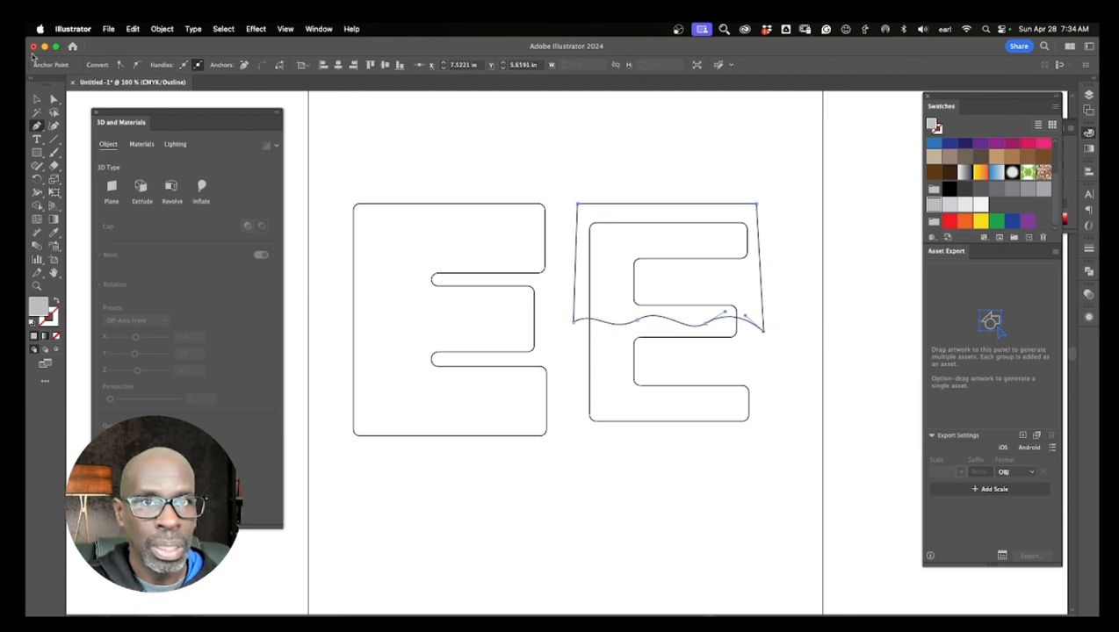
pyautogui.click(37, 99)
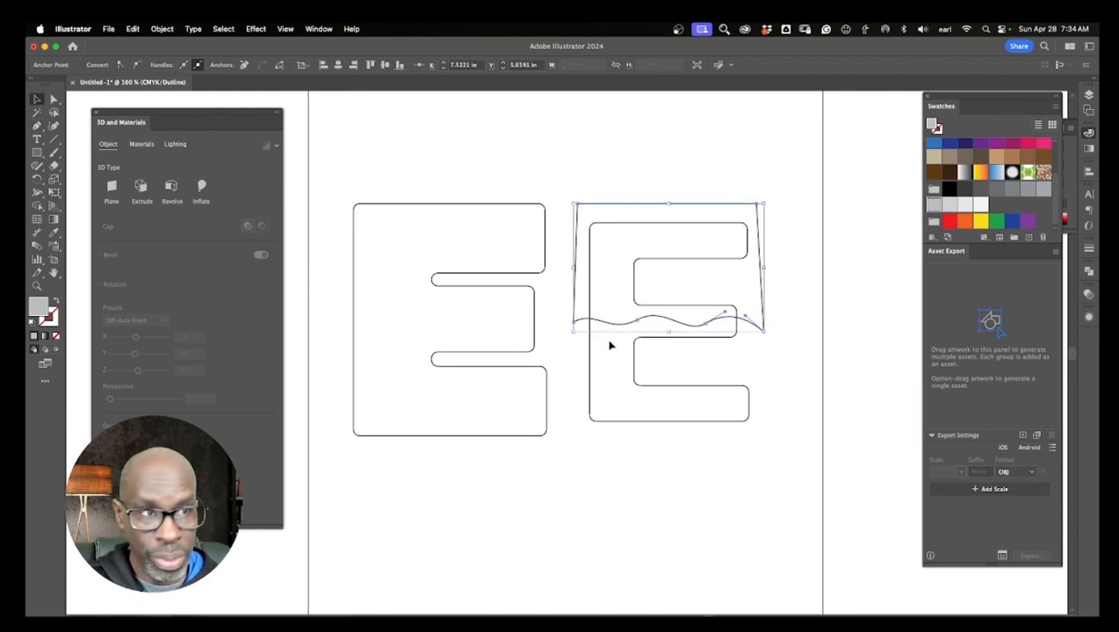
# - Try to remove the area above the wavy line with Shape Builder while only the enclosing shape is selected
pyautogui.click(37, 206)
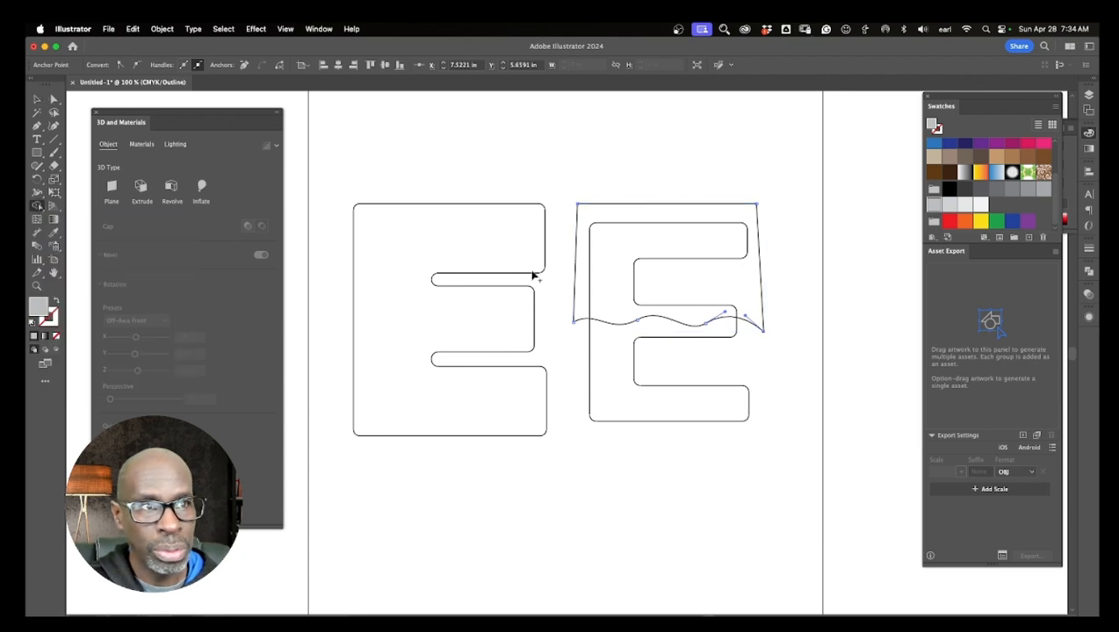
pyautogui.click(649, 273)
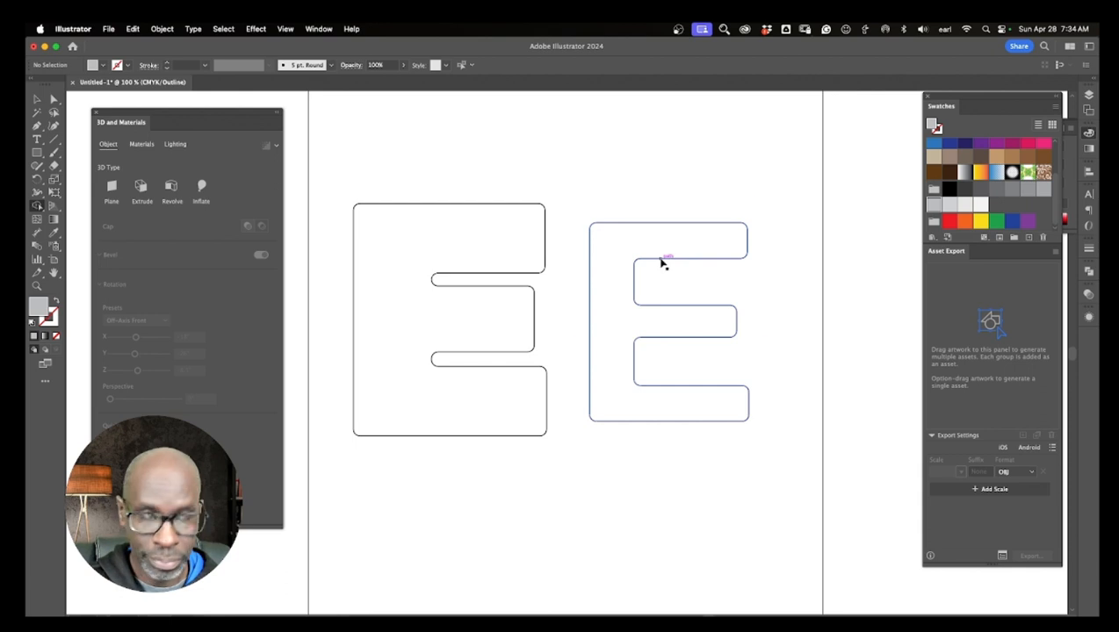
pyautogui.press('super+z')
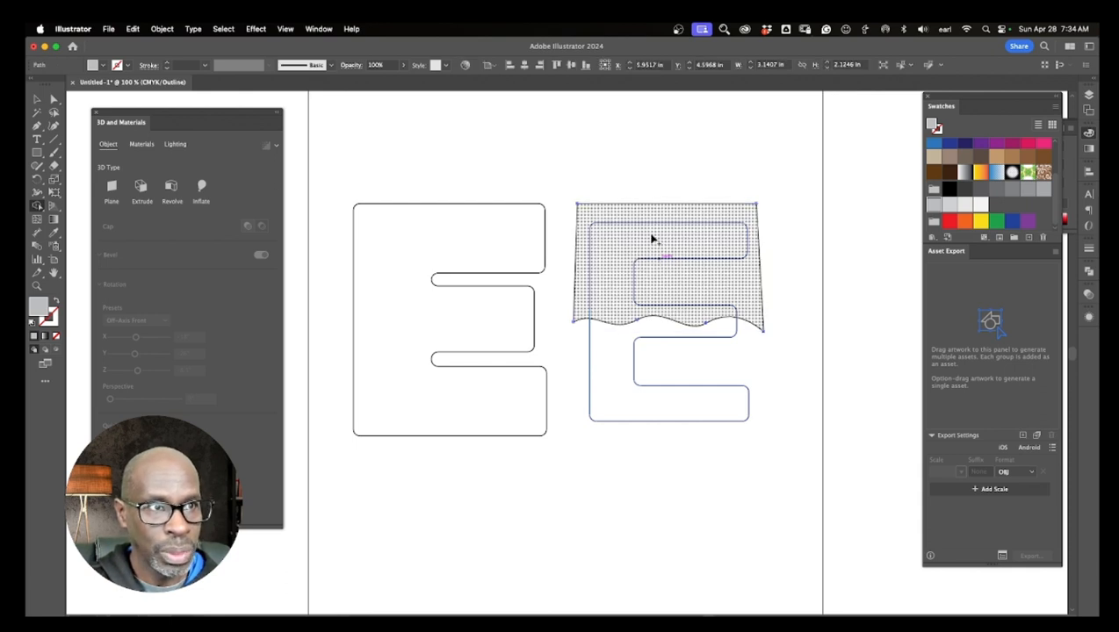
pyautogui.moveTo(631, 192); pyautogui.dragTo(662, 254)
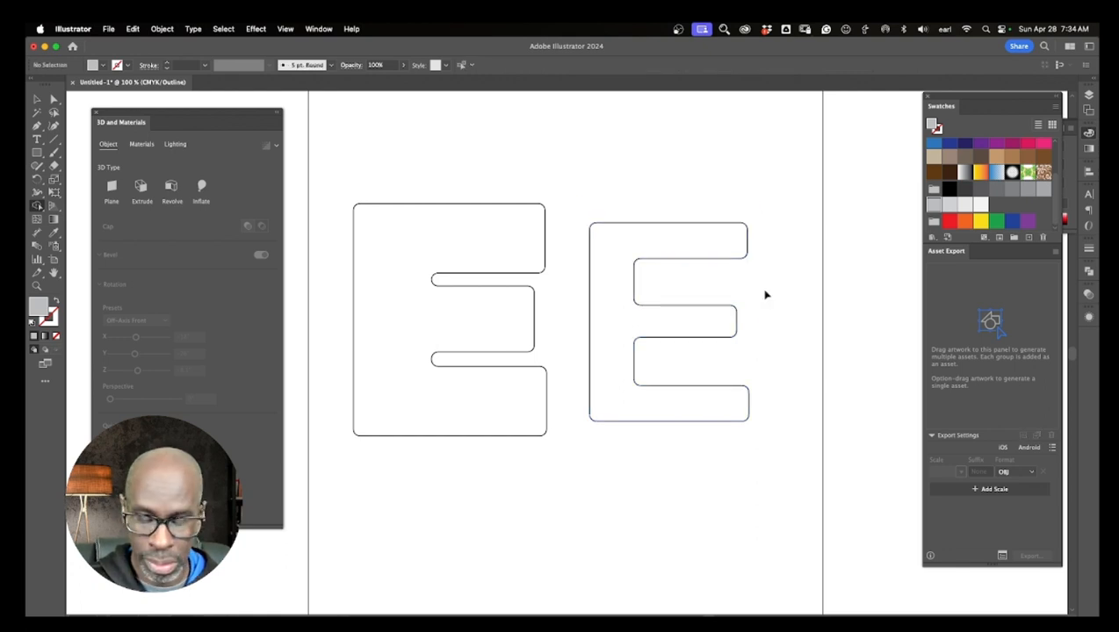
pyautogui.press('super+z')
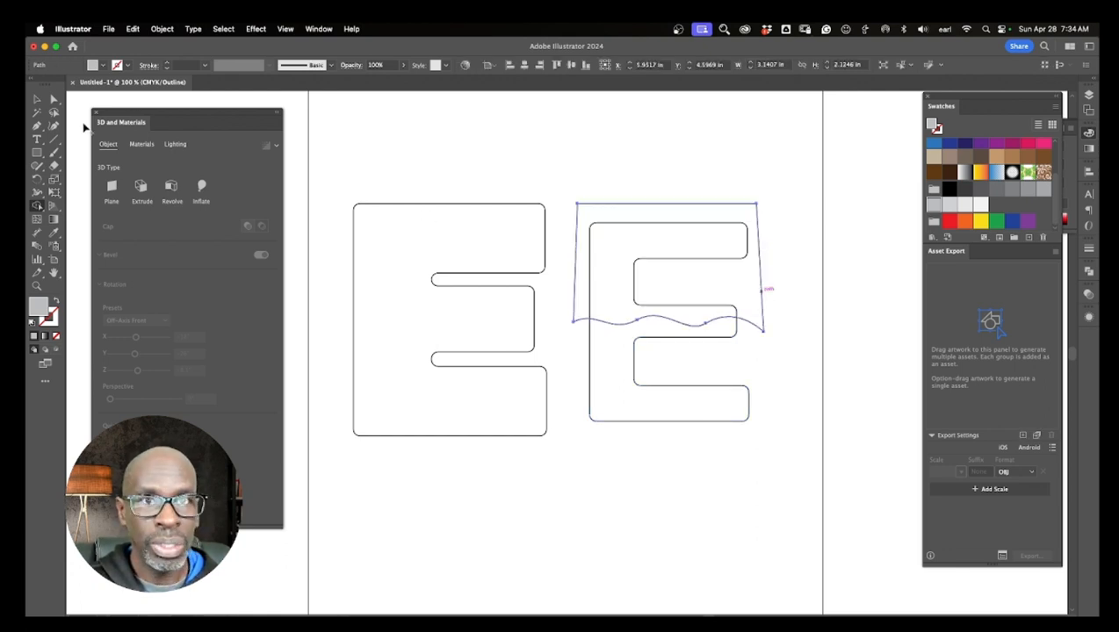
# - Select both the enclosing shape and the smaller E, and remove everything above the wavy line with Shape Builder
pyautogui.click(38, 99)
pyautogui.click(685, 194)
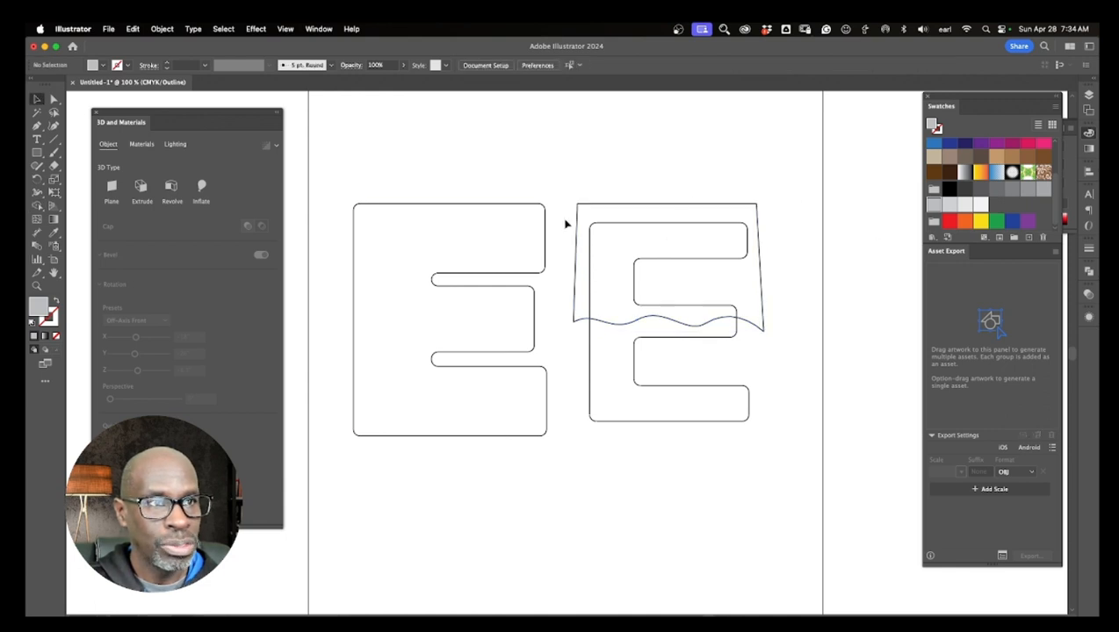
pyautogui.moveTo(564, 167)
pyautogui.mouseDown()
pyautogui.moveTo(643, 298)
pyautogui.moveTo(806, 465)
pyautogui.mouseUp()
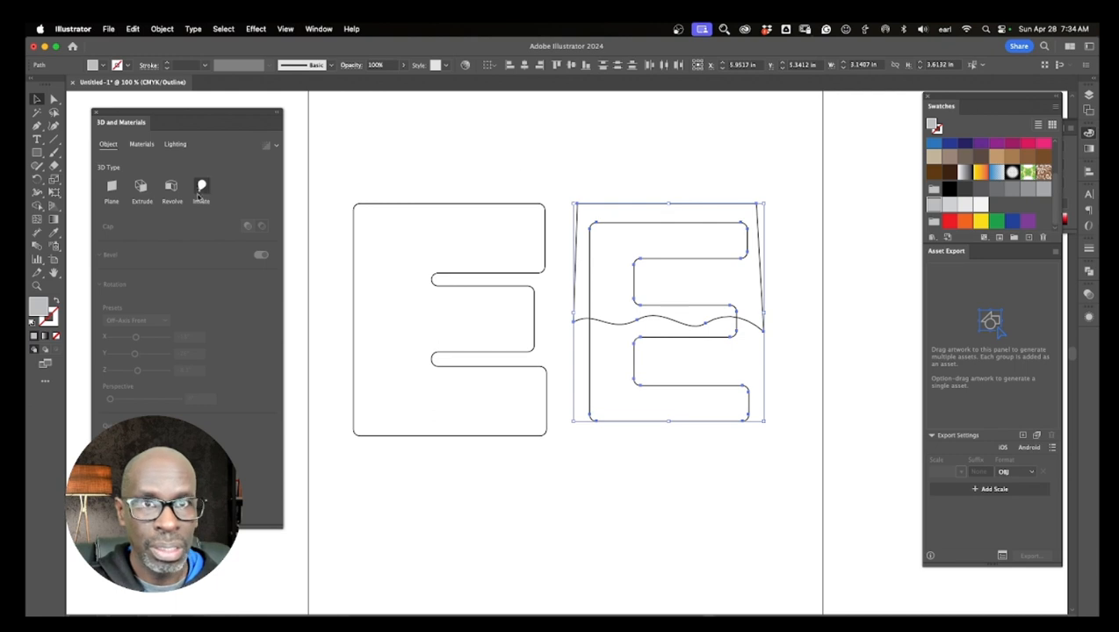
pyautogui.click(38, 207)
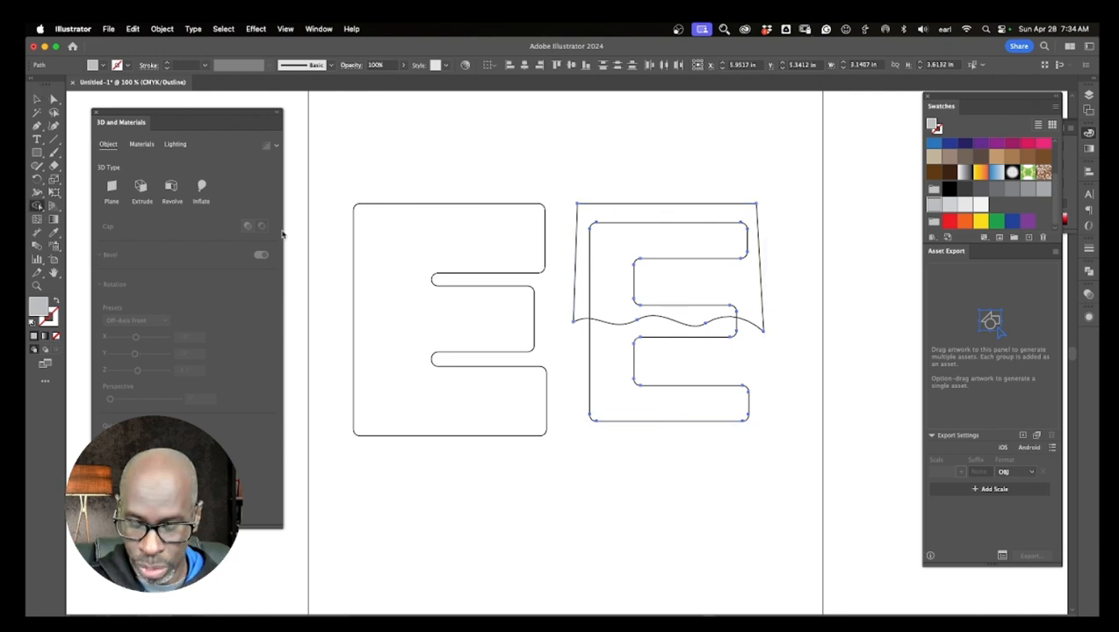
pyautogui.moveTo(618, 200); pyautogui.dragTo(640, 256)
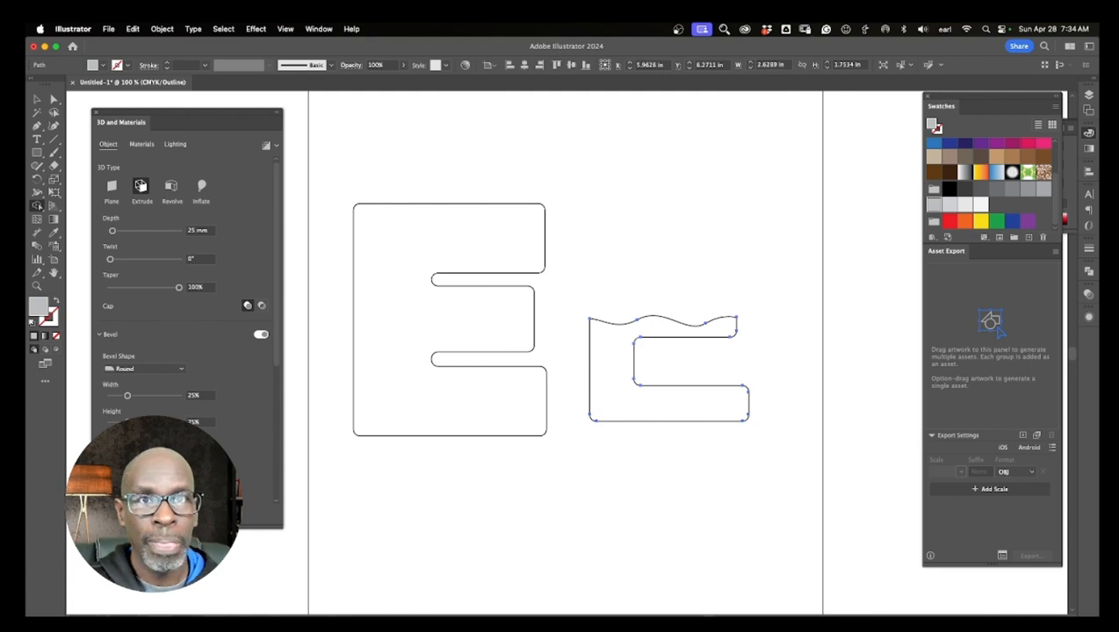
# - Return from outline view to the preview and deselect the artwork
pyautogui.click(36, 99)
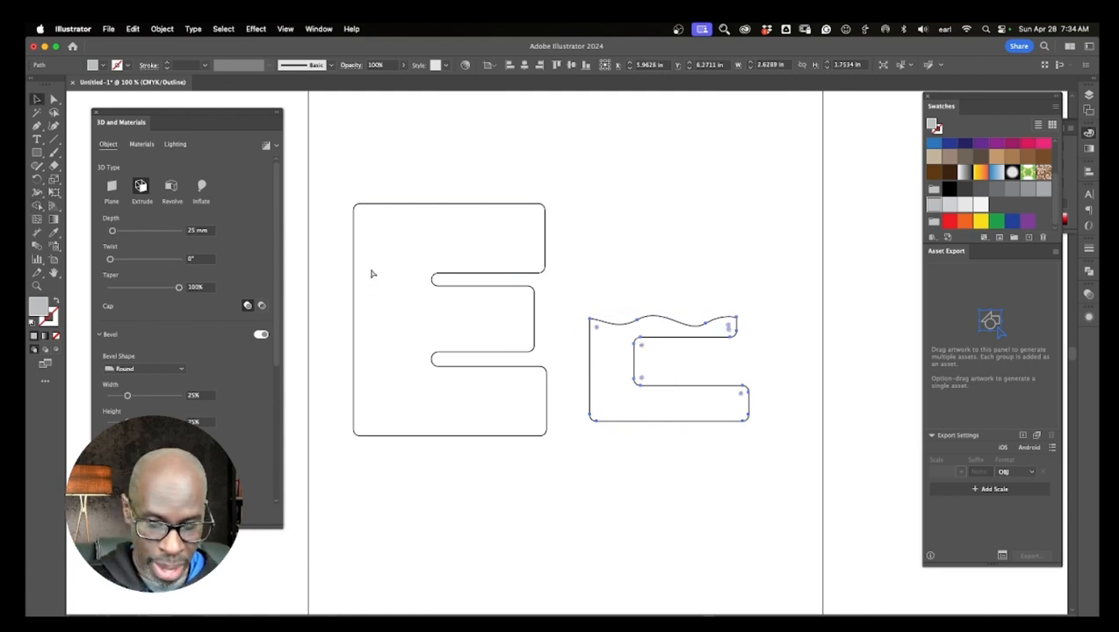
pyautogui.press('super+y')
pyautogui.click(629, 444)
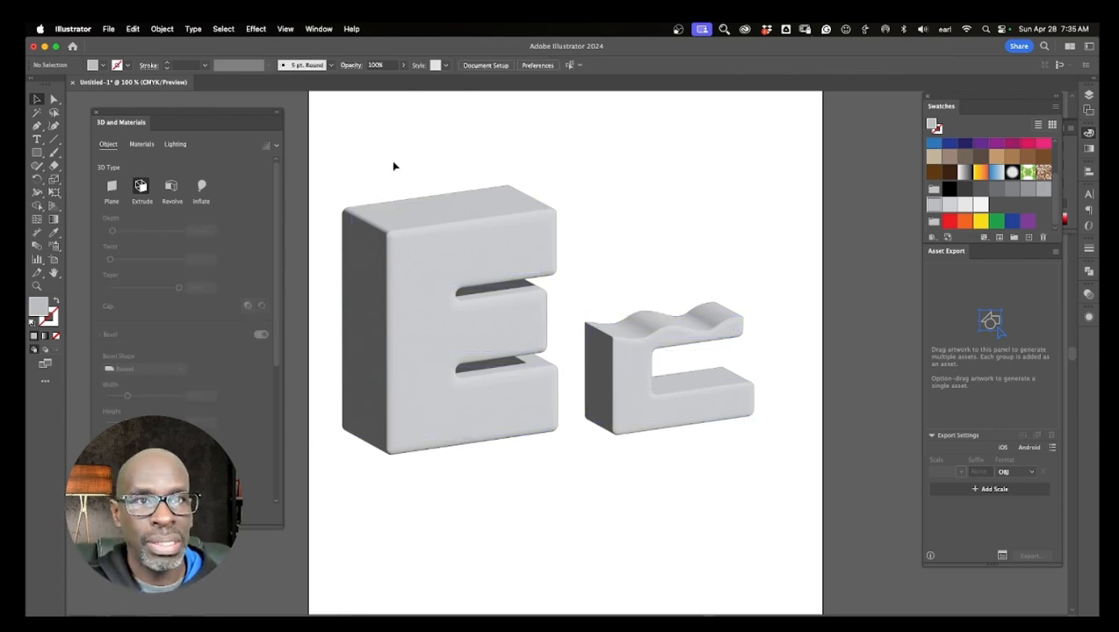
# - Add the large E and the wavy lower E as separate export assets and export both in OBJ format
pyautogui.moveTo(381, 159); pyautogui.dragTo(776, 493)
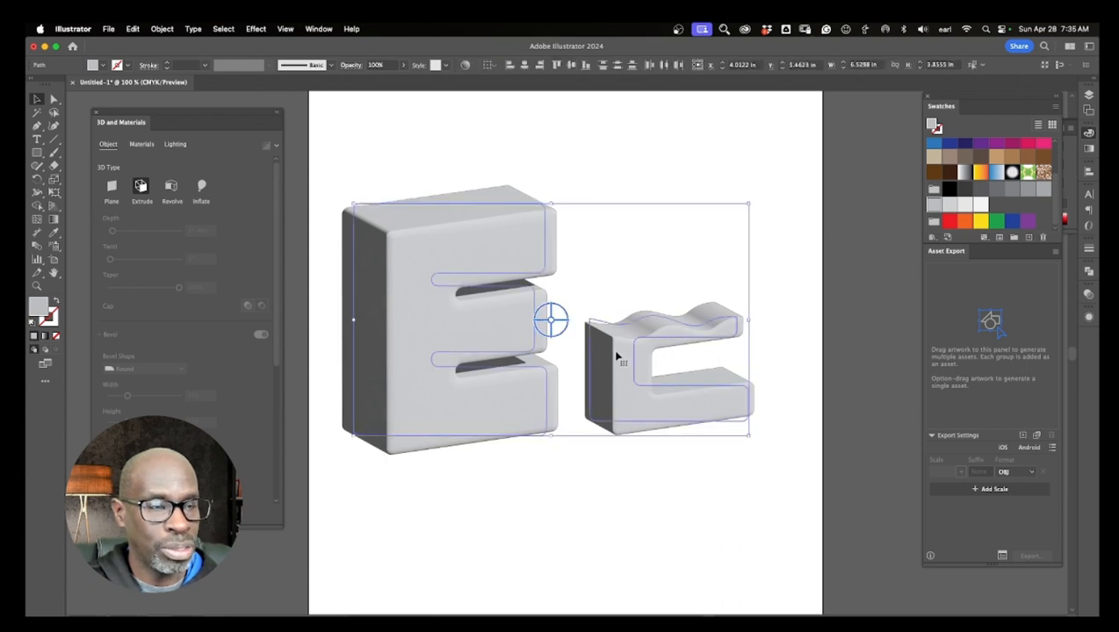
pyautogui.moveTo(618, 372); pyautogui.dragTo(995, 308)
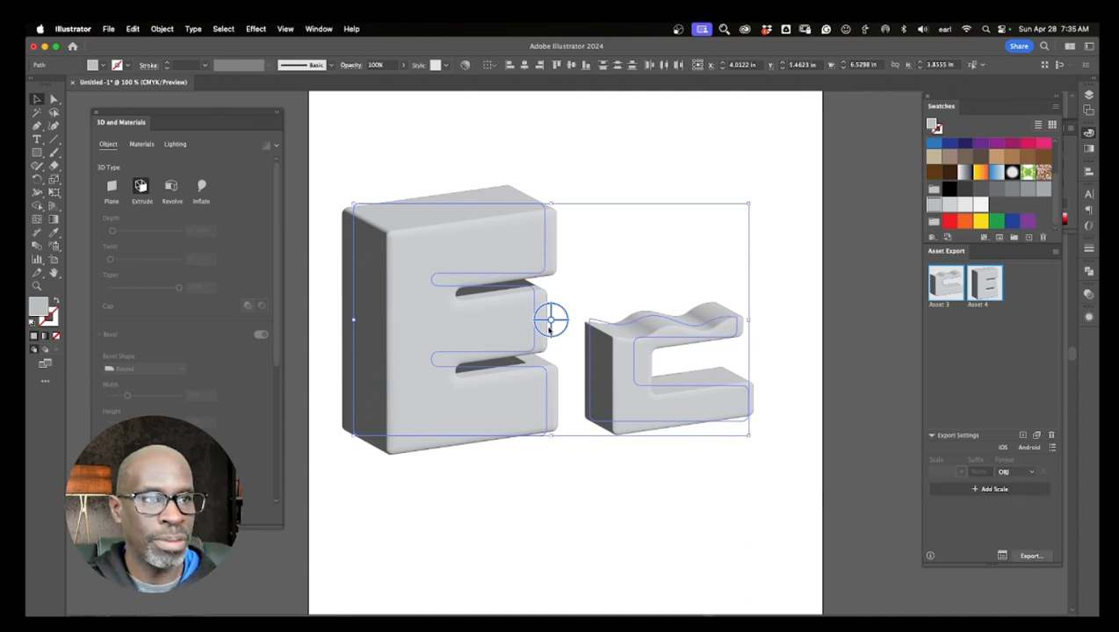
pyautogui.click(1031, 556)
pyautogui.click(753, 353)
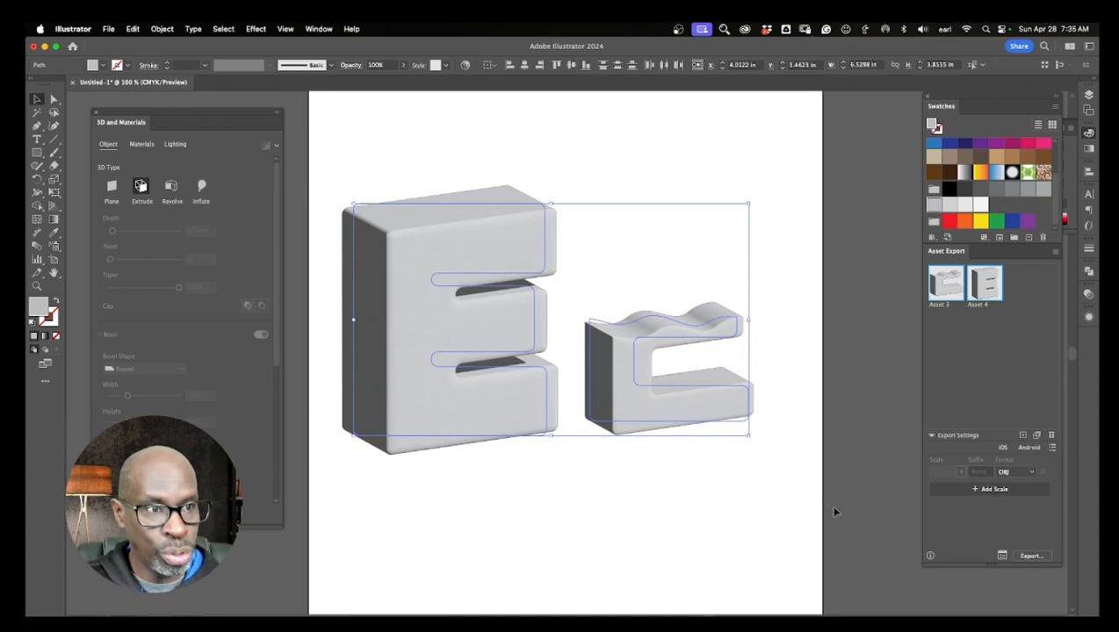
# - Switch to Adobe Substance 3D Stager and import the wavy letter's OBJ model with unused materials included and UVs generated
pyautogui.hotkey('ctrl', 'Up')
pyautogui.click(410, 468)
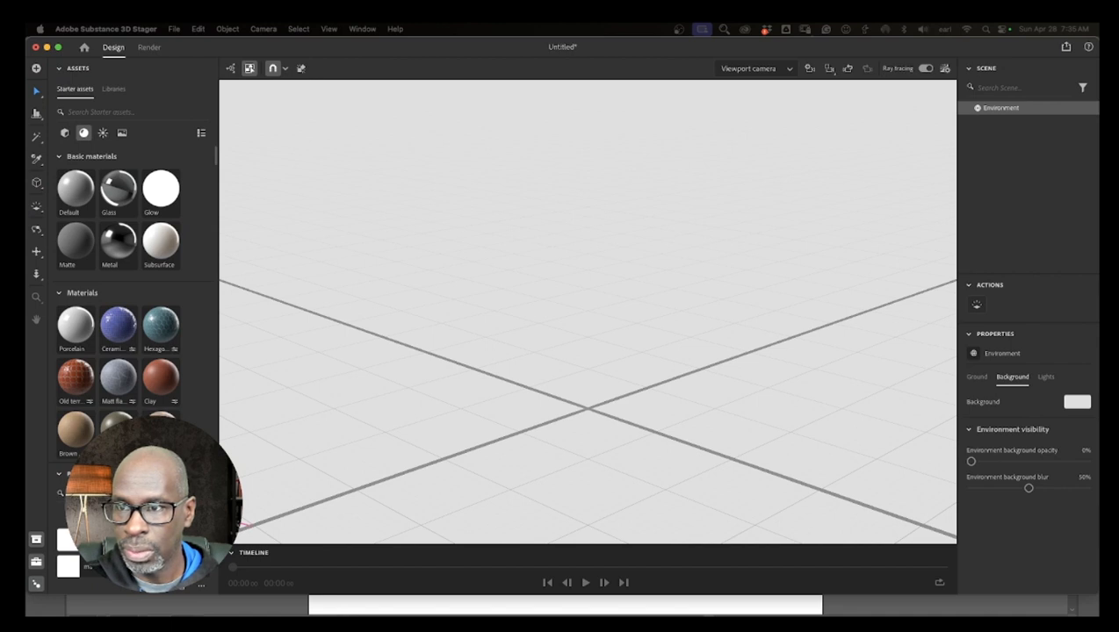
pyautogui.moveTo(498, 349); pyautogui.dragTo(546, 311)
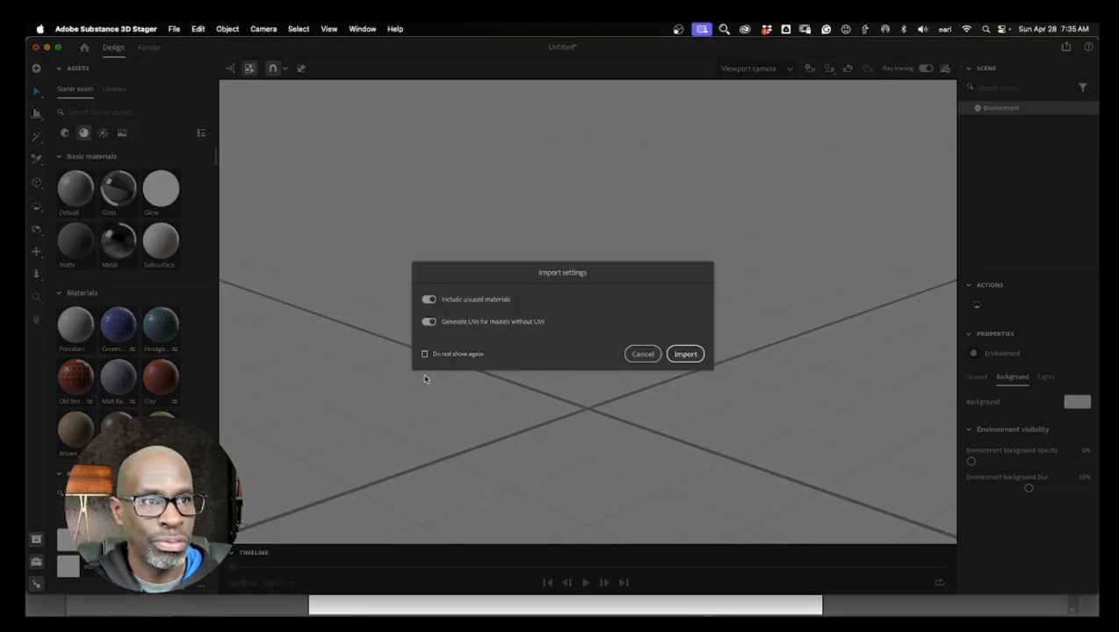
pyautogui.click(687, 355)
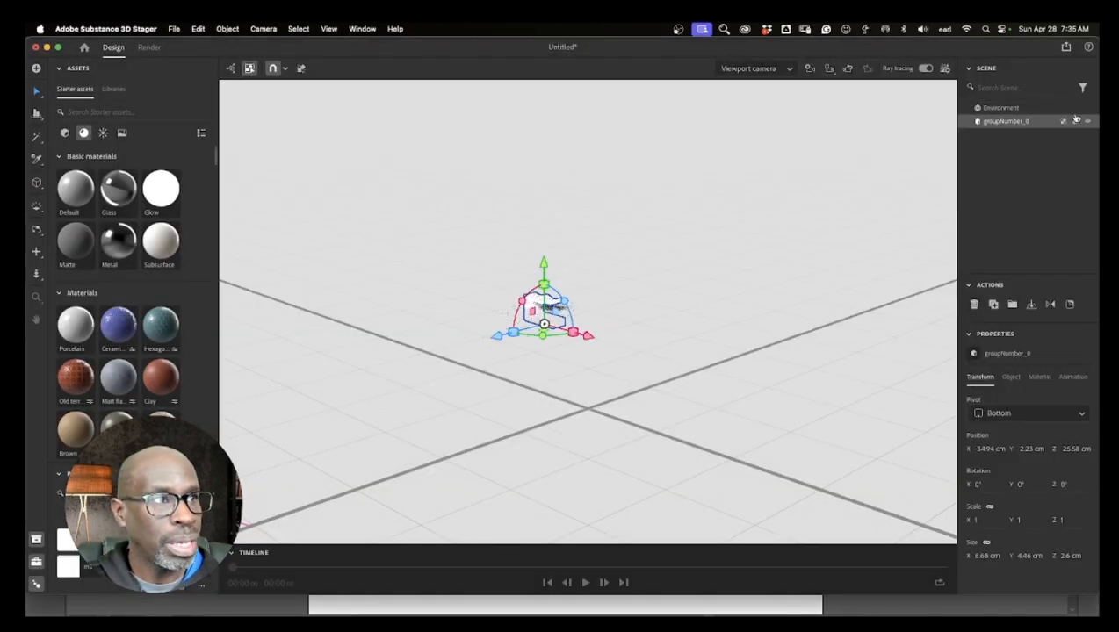
# - Rename the imported wavy letter model as inside
pyautogui.press('BackSpace')
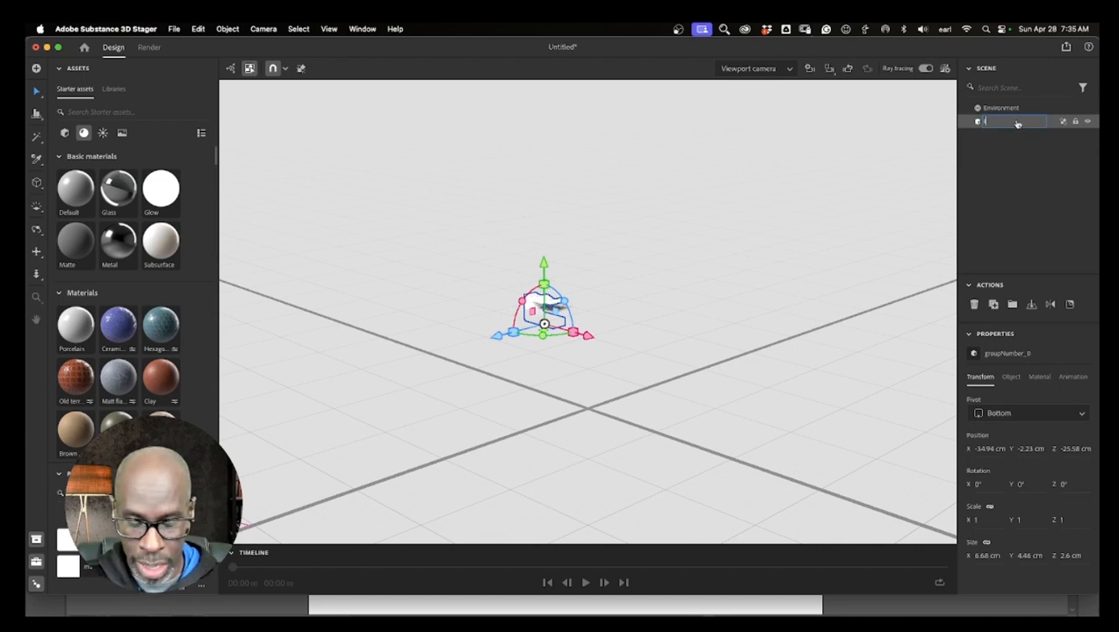
pyautogui.write('mode')
pyautogui.press('Return')
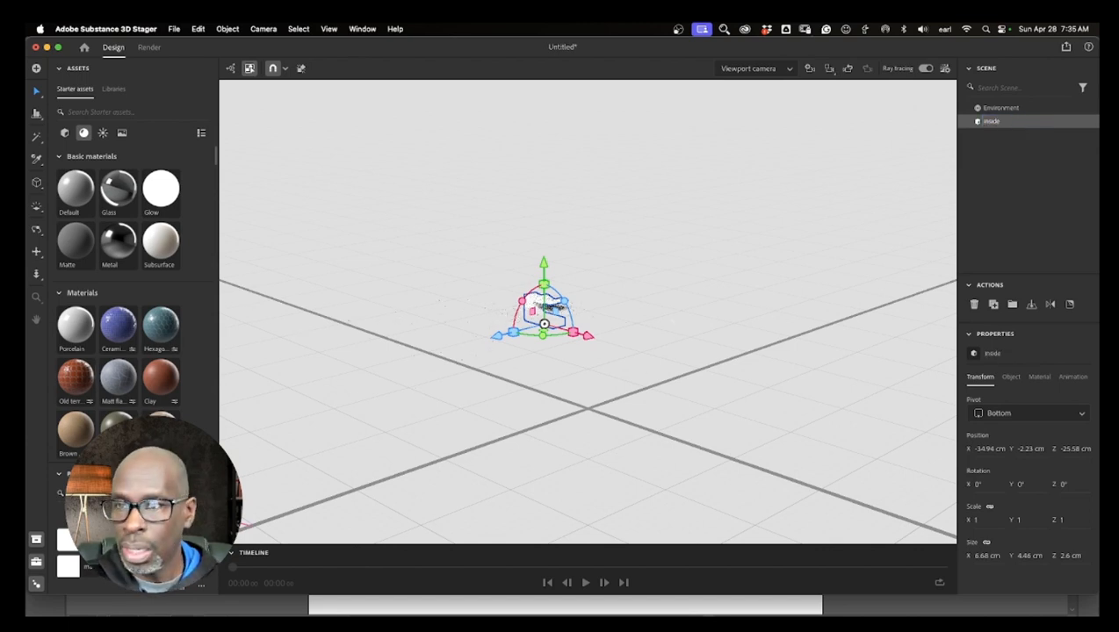
# - Import the full letter E's OBJ model into the scene and rename it as outside
pyautogui.moveTo(669, 464); pyautogui.dragTo(637, 393)
pyautogui.click(692, 354)
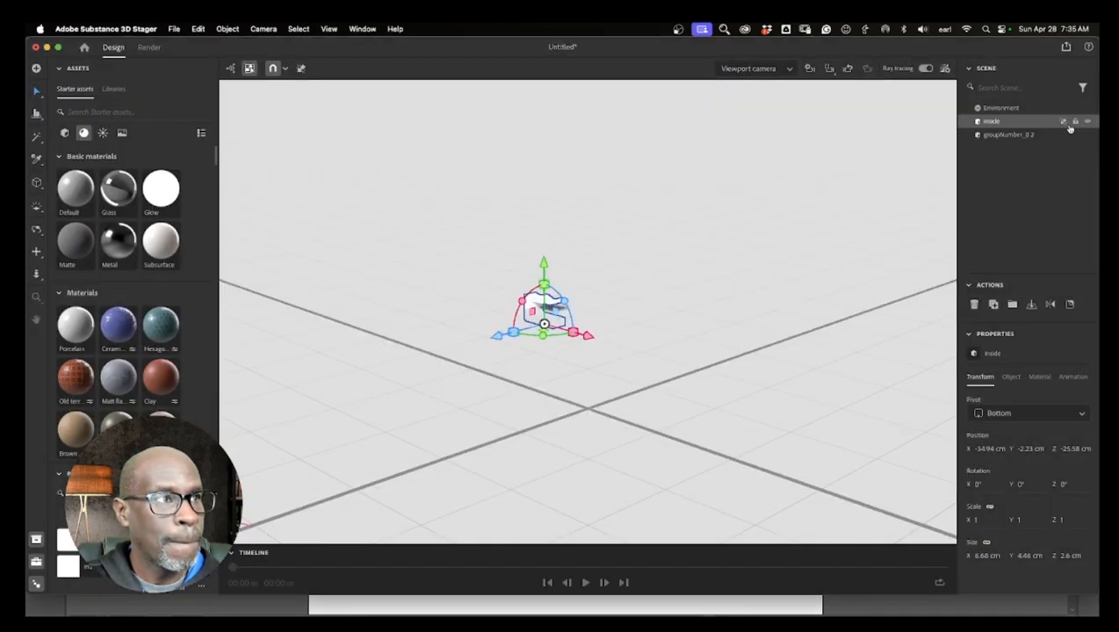
pyautogui.doubleClick(1000, 136)
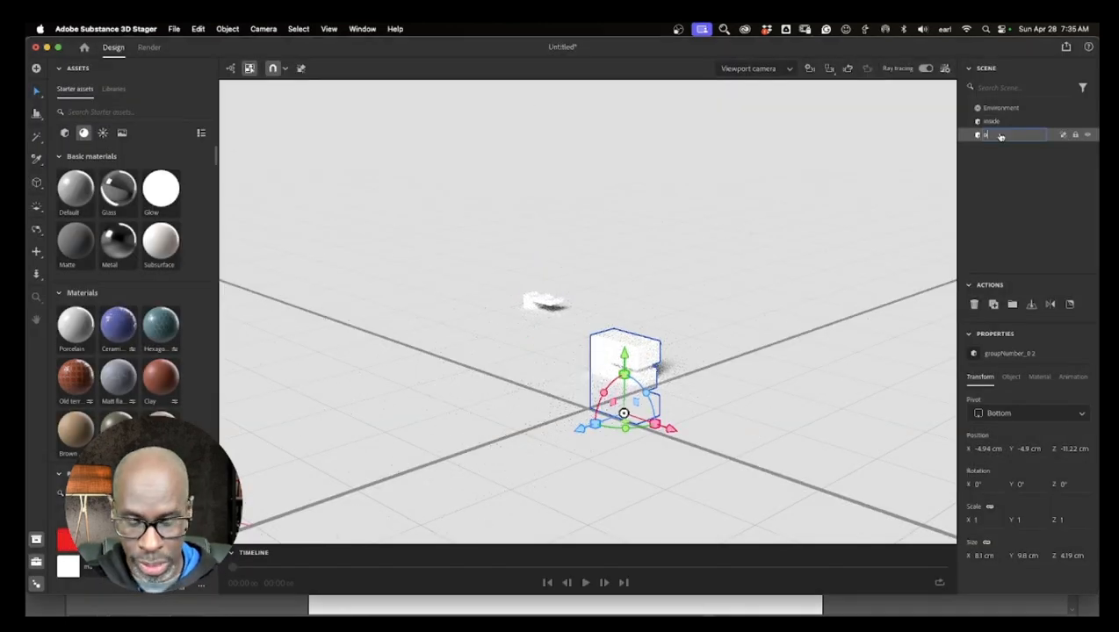
pyautogui.press('Return')
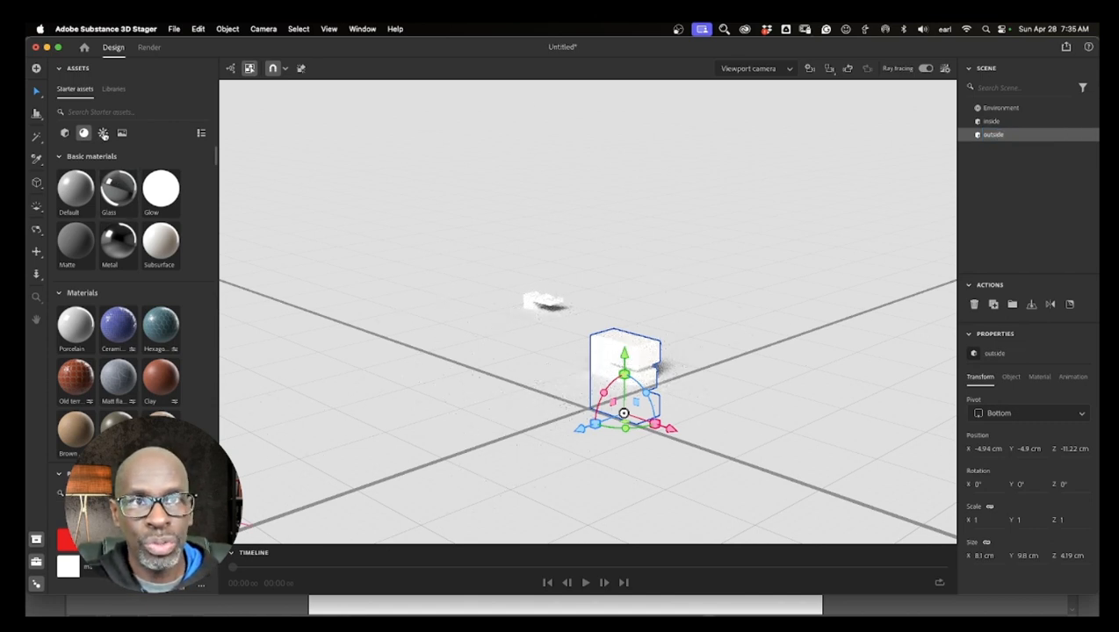
# - Search the starter assets for glass and apply a glass material to the outside model
pyautogui.click(90, 112)
pyautogui.write('c')
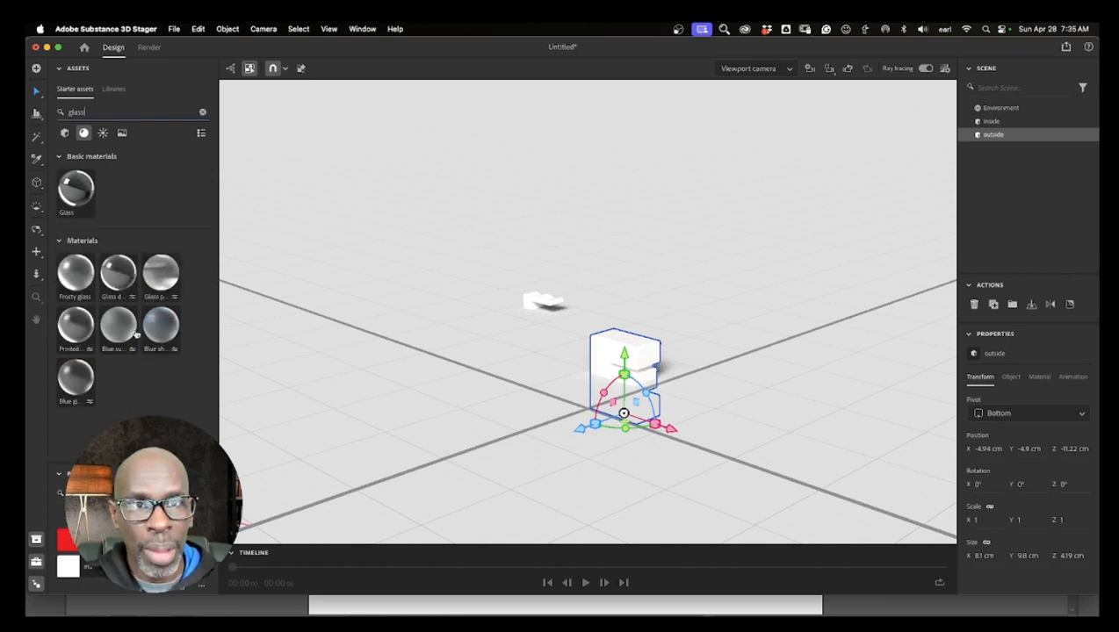
pyautogui.click(118, 282)
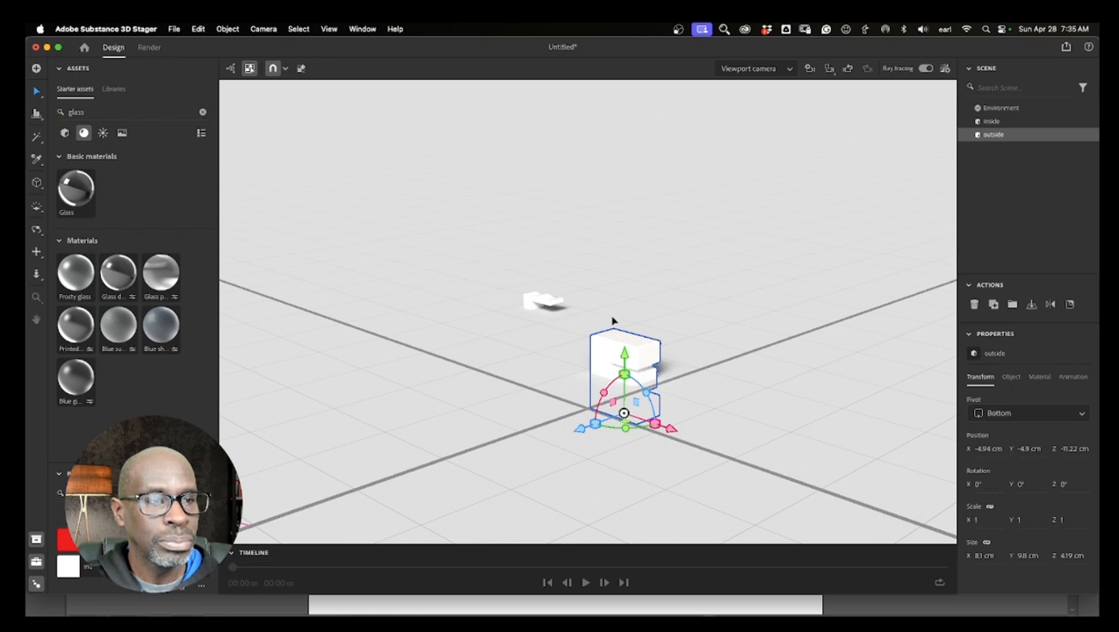
# - Set the base color of the inside model's material to light green, RGB 87, 235, 129
pyautogui.click(558, 303)
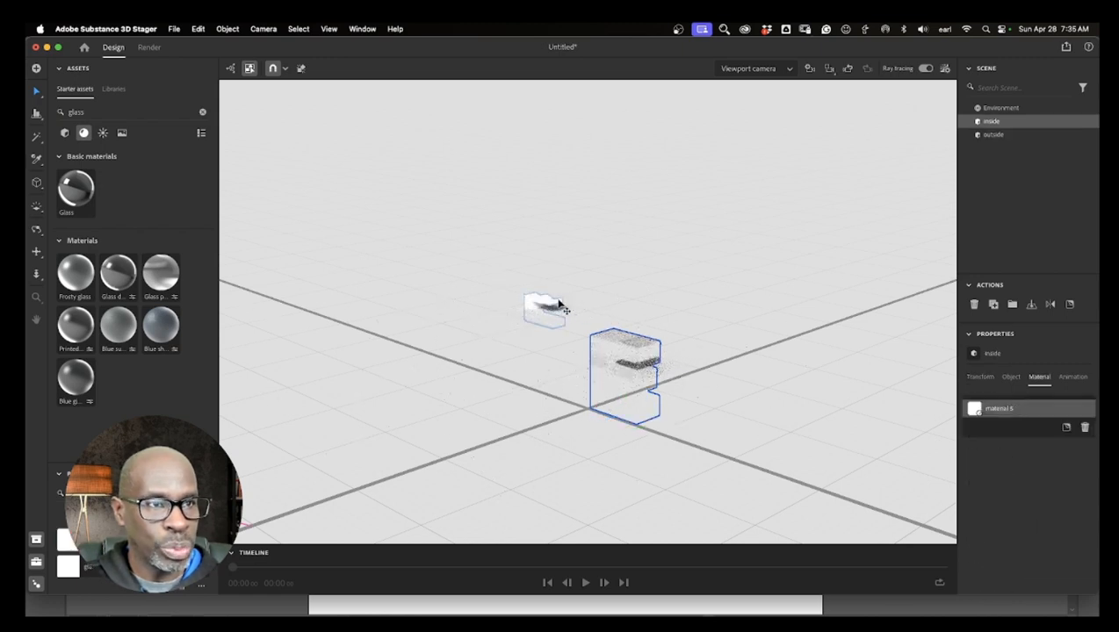
pyautogui.scroll(-3, 1066, 497)
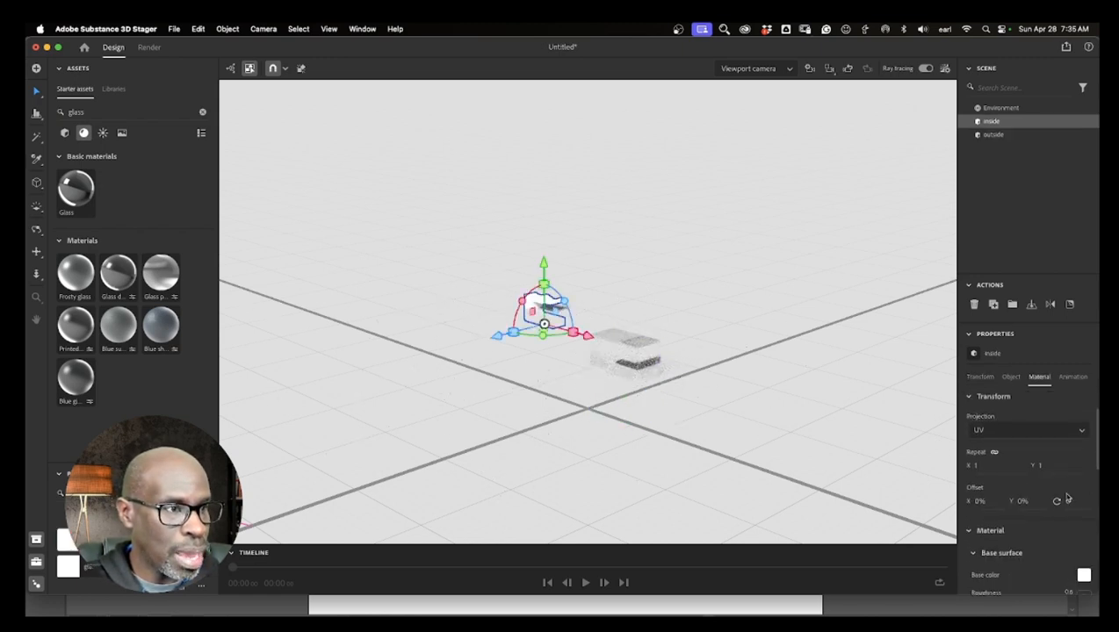
pyautogui.click(1084, 536)
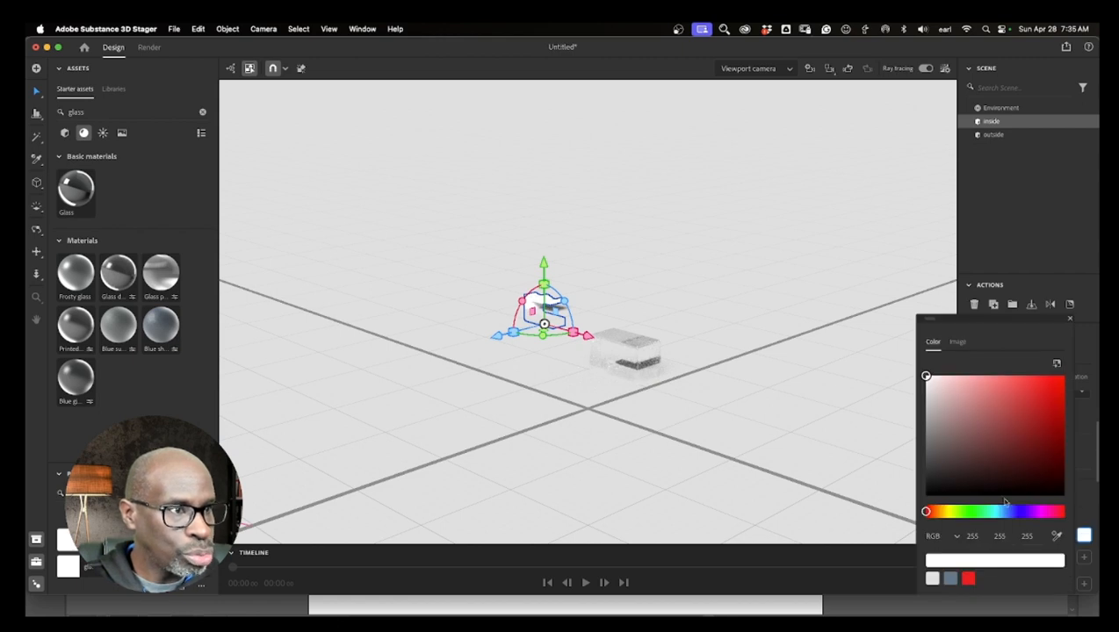
pyautogui.click(980, 512)
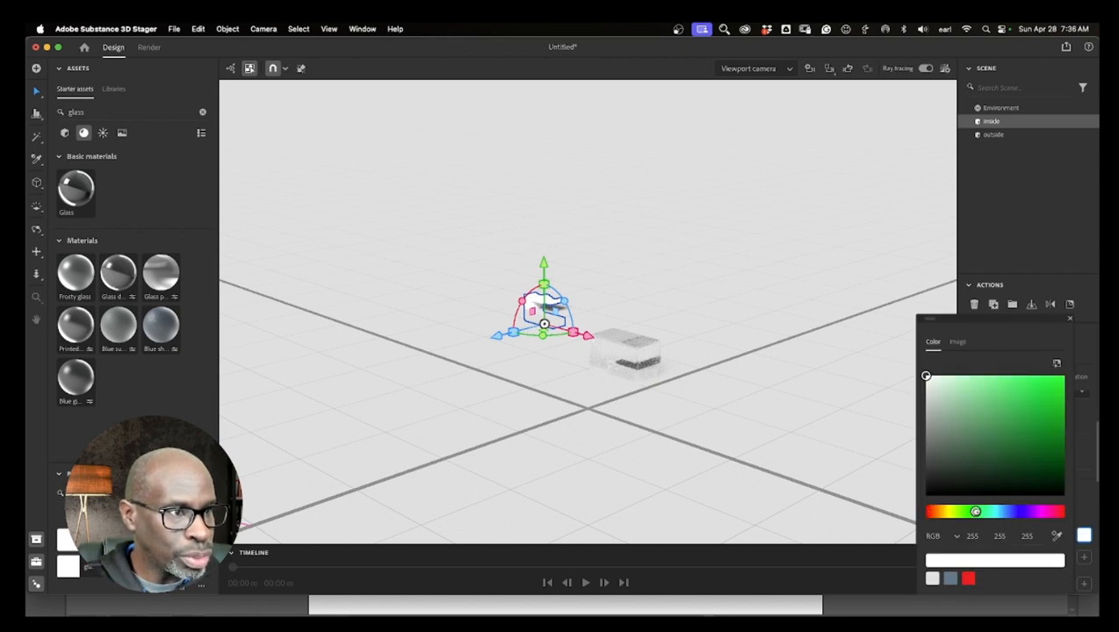
pyautogui.click(929, 376)
pyautogui.moveTo(929, 376); pyautogui.dragTo(1012, 384)
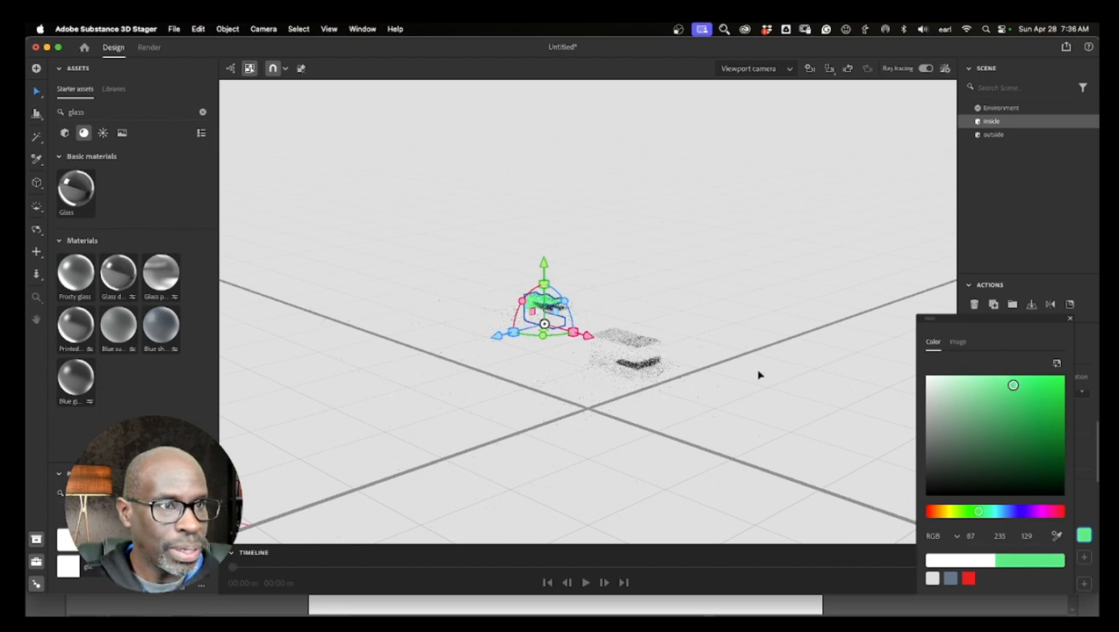
# - Select both the inside and outside models and move them up onto the ground plane
pyautogui.click(565, 257)
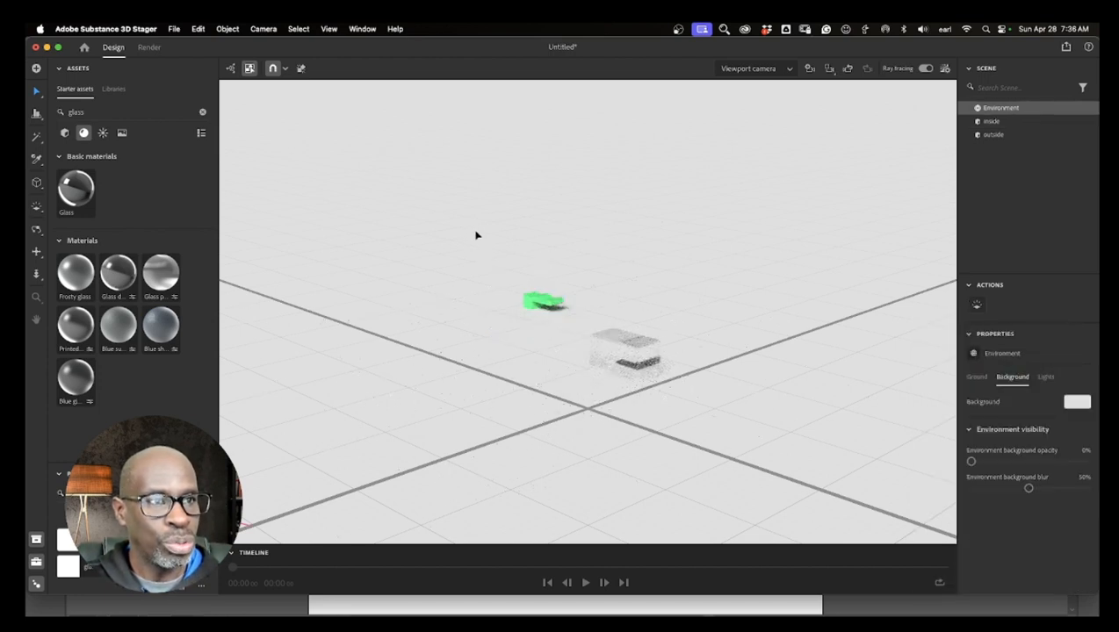
pyautogui.moveTo(460, 219); pyautogui.dragTo(787, 499)
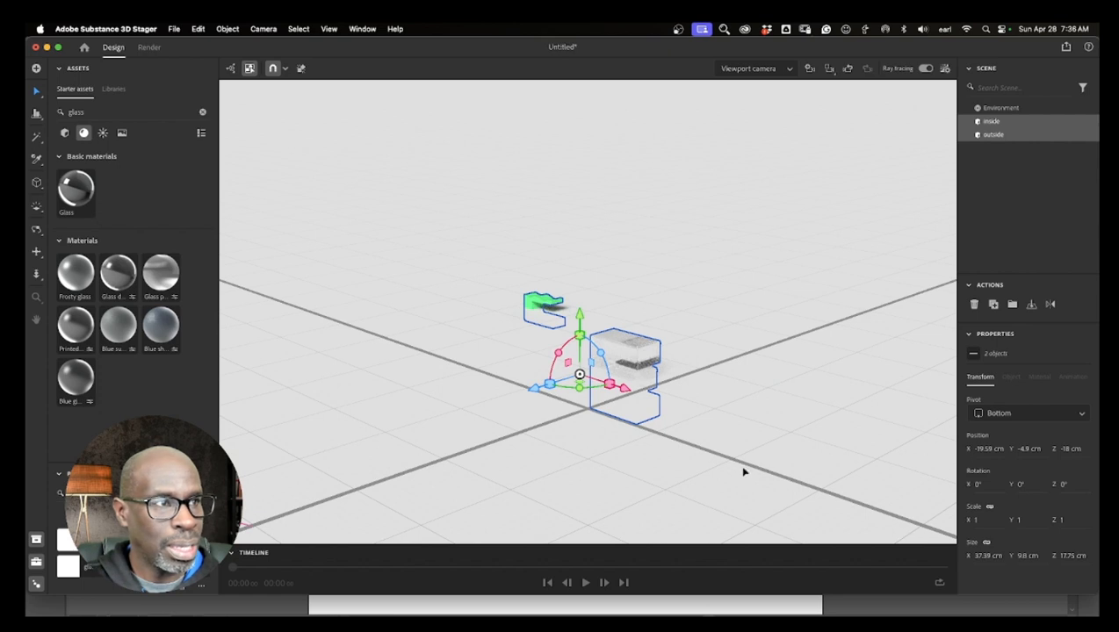
pyautogui.click(1031, 305)
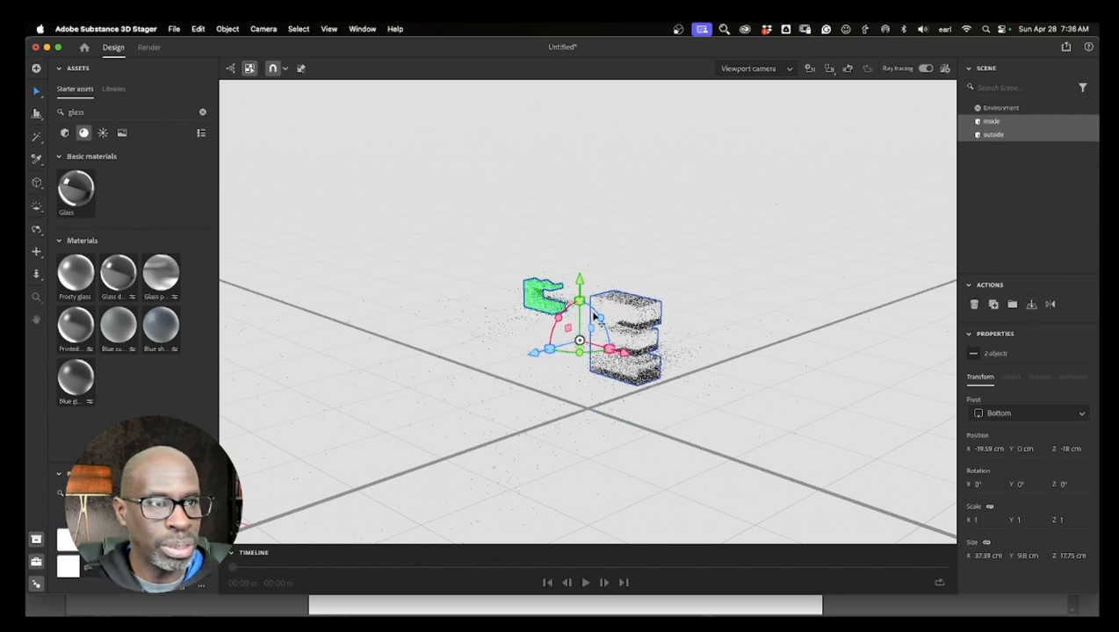
# - Align the inside and outside models by their centers along both horizontal axes so the green fill sits within the glass letter
pyautogui.click(36, 113)
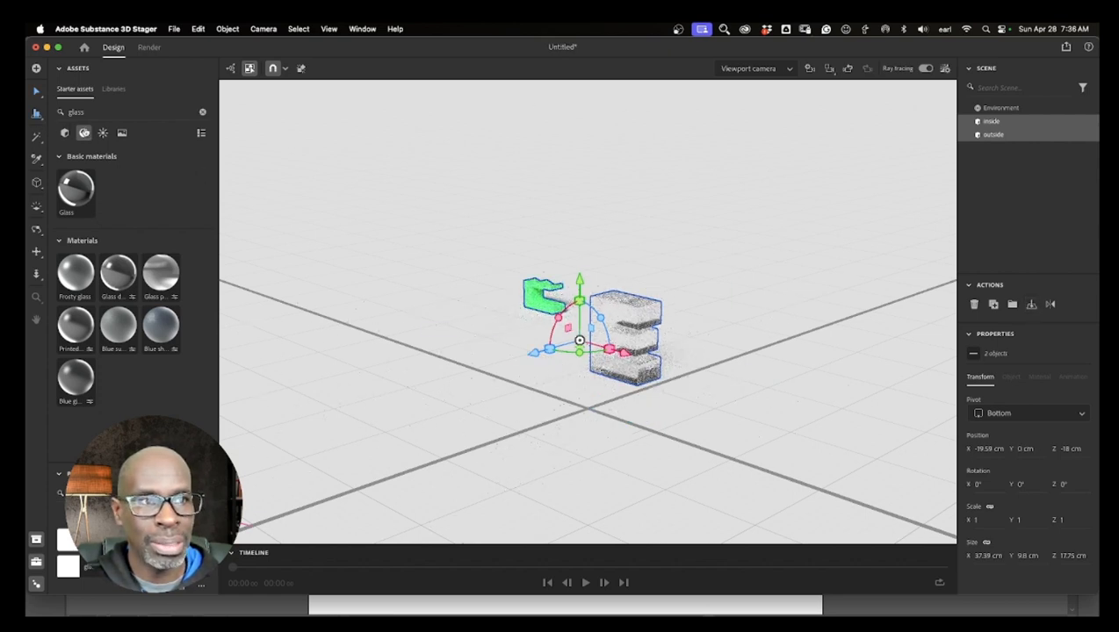
pyautogui.moveTo(516, 360); pyautogui.dragTo(618, 352)
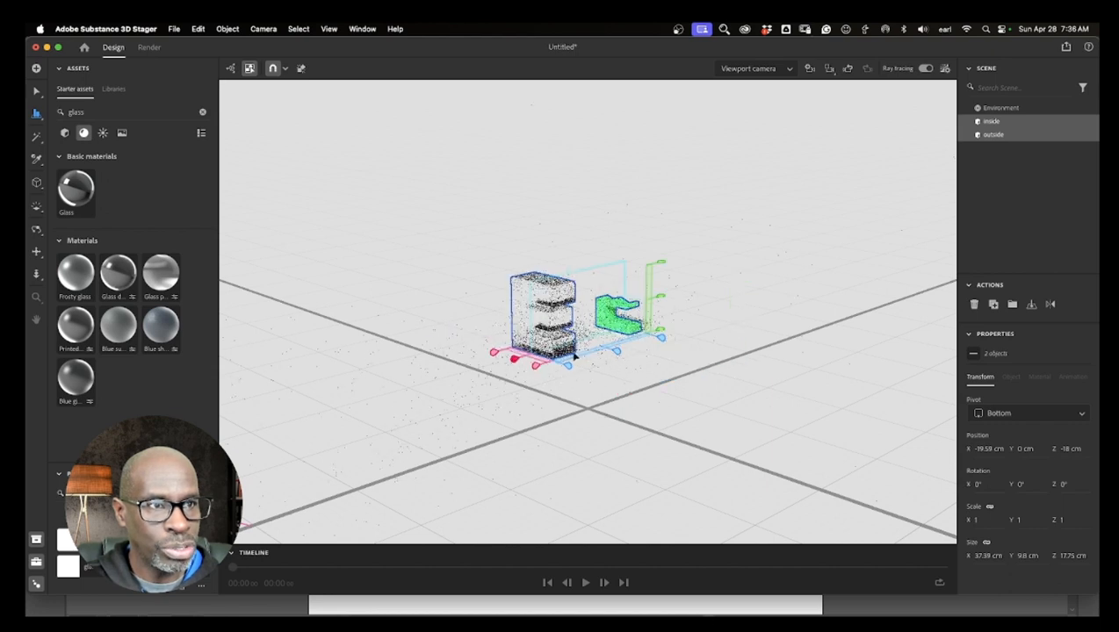
pyautogui.click(617, 351)
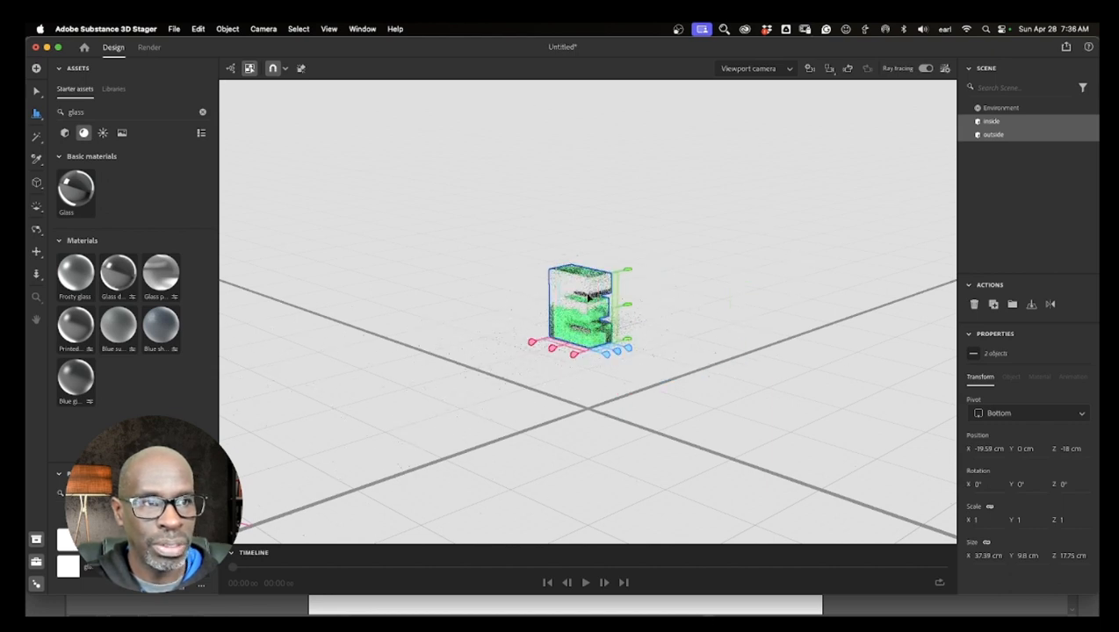
pyautogui.scroll(10, 582, 303)
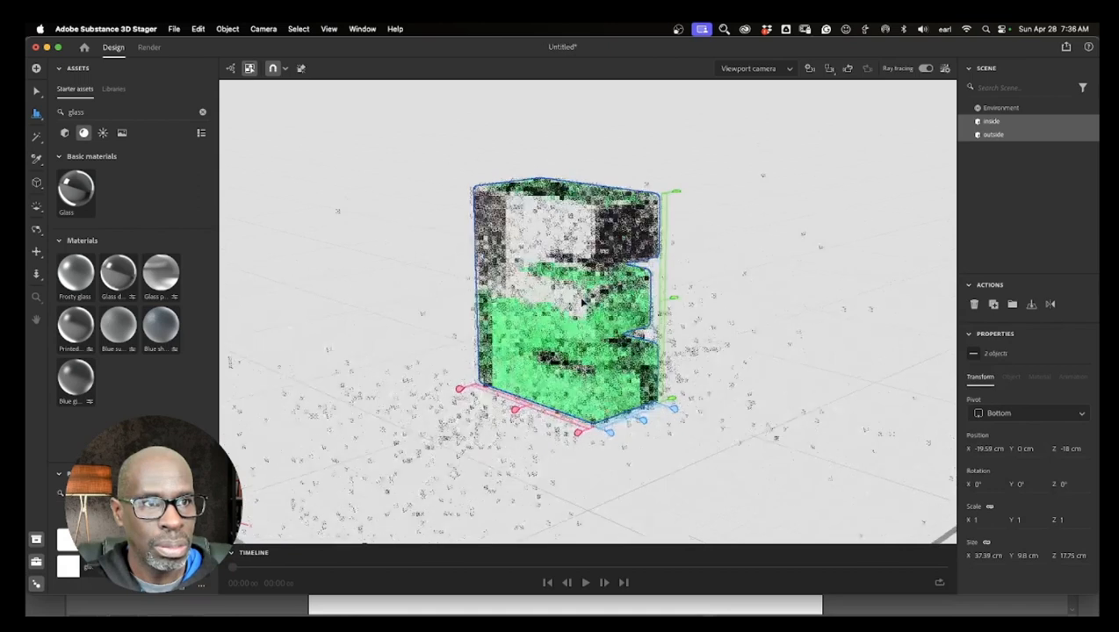
pyautogui.moveTo(583, 303); pyautogui.dragTo(647, 406)
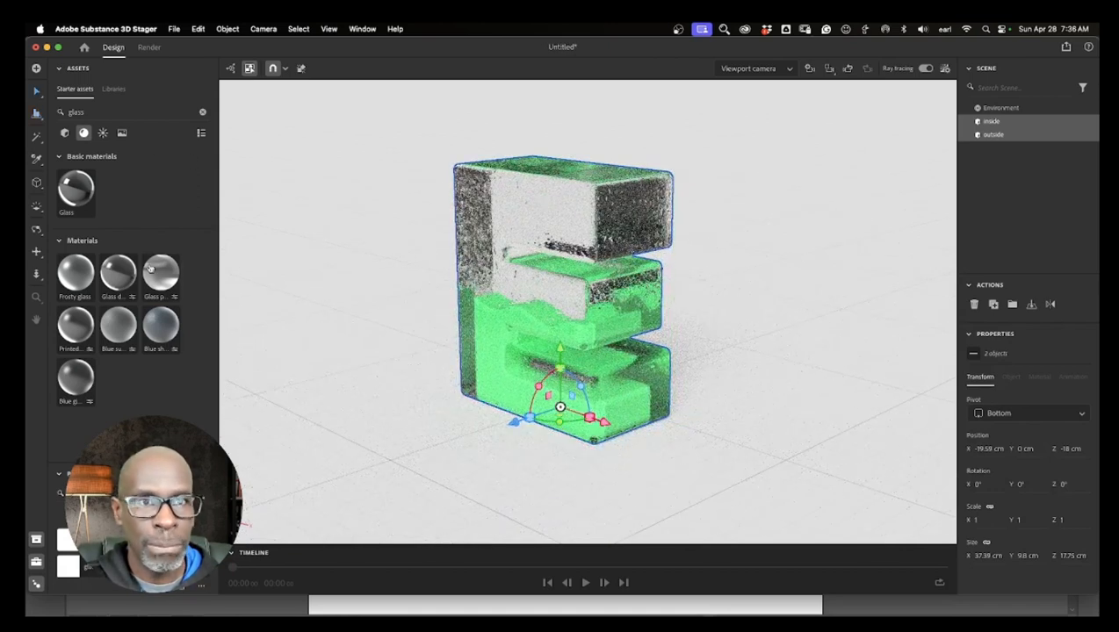
# - From a front view, raise the inside model slightly so it sits above the base of the glass letter
pyautogui.click(36, 228)
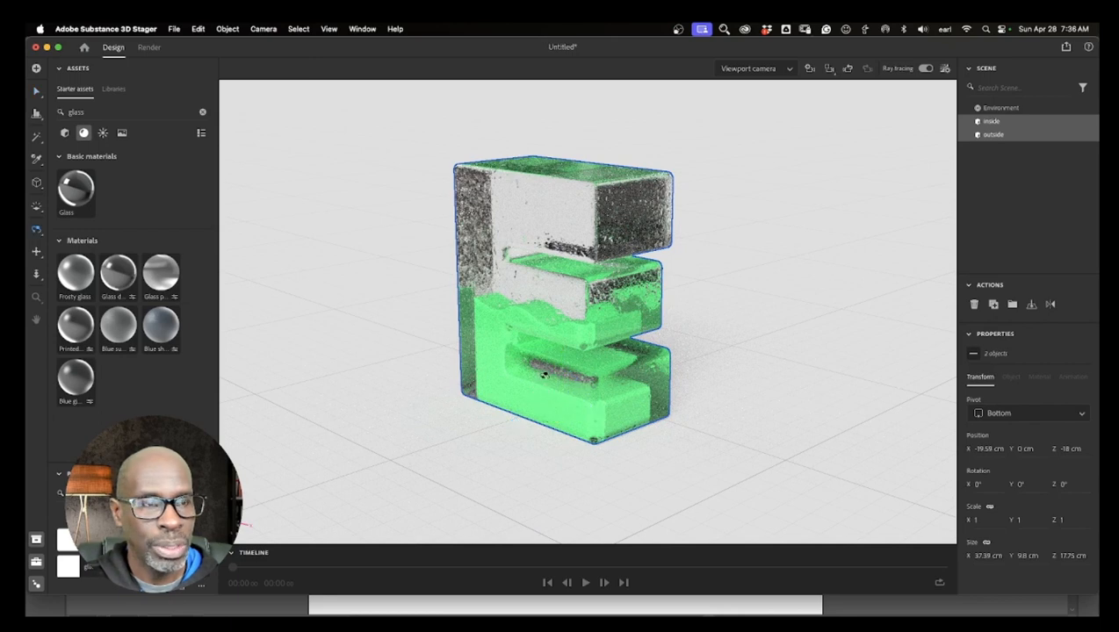
pyautogui.moveTo(543, 374); pyautogui.dragTo(670, 325)
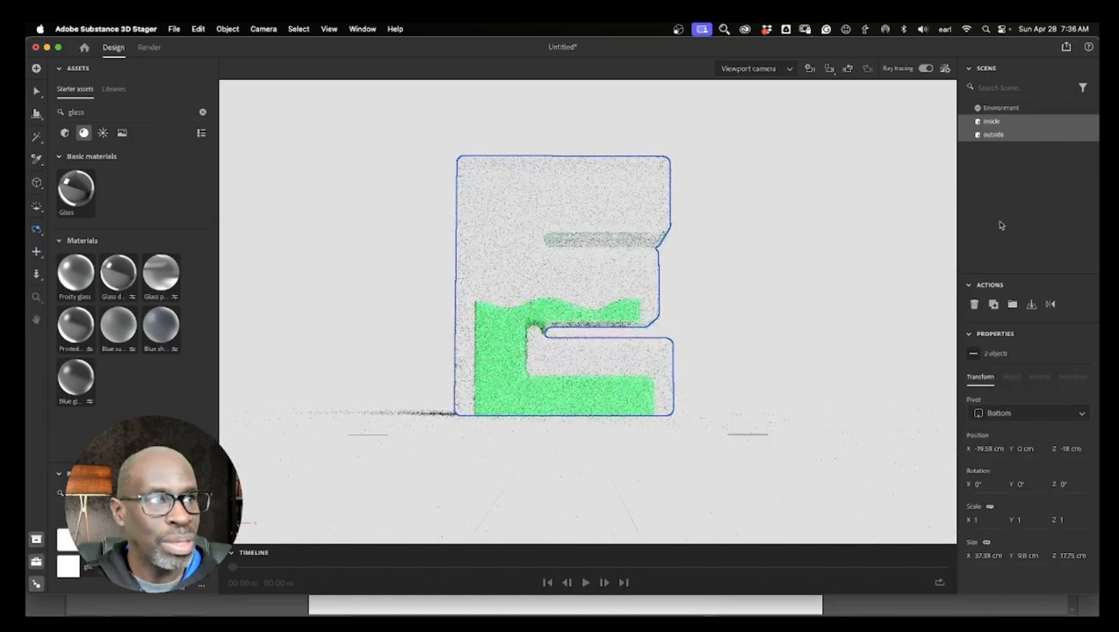
pyautogui.click(992, 121)
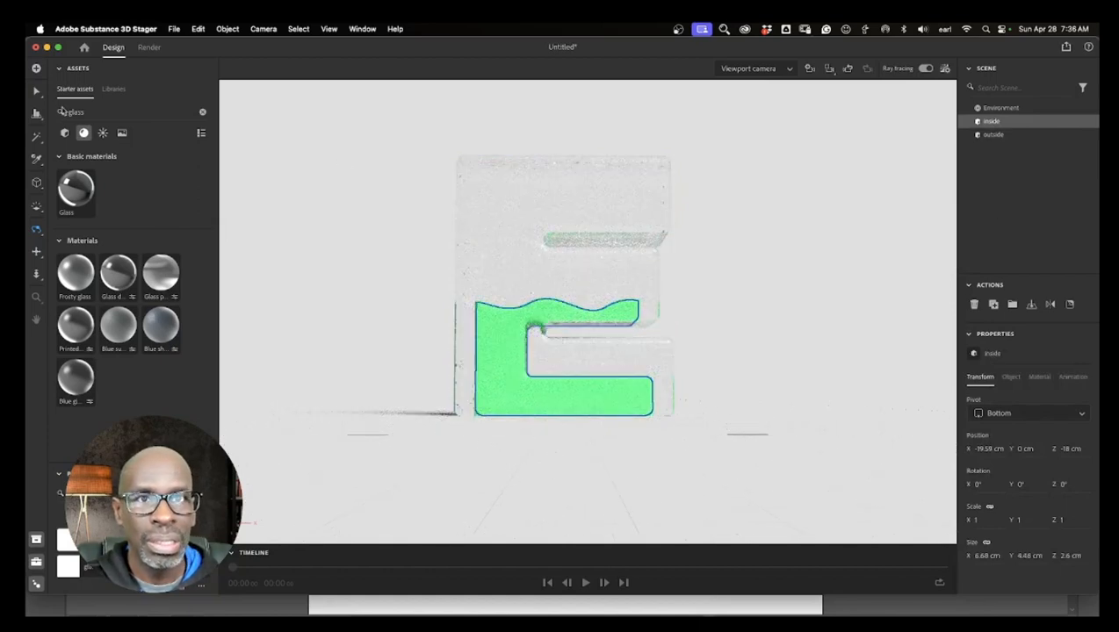
pyautogui.click(38, 92)
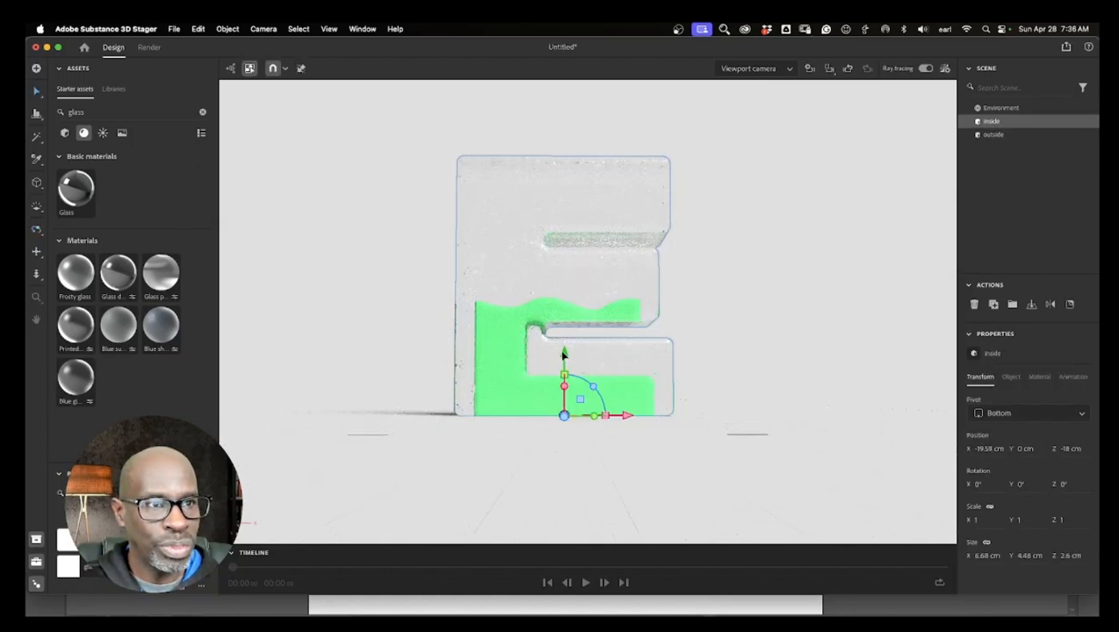
pyautogui.moveTo(563, 352); pyautogui.dragTo(571, 340)
pyautogui.click(833, 386)
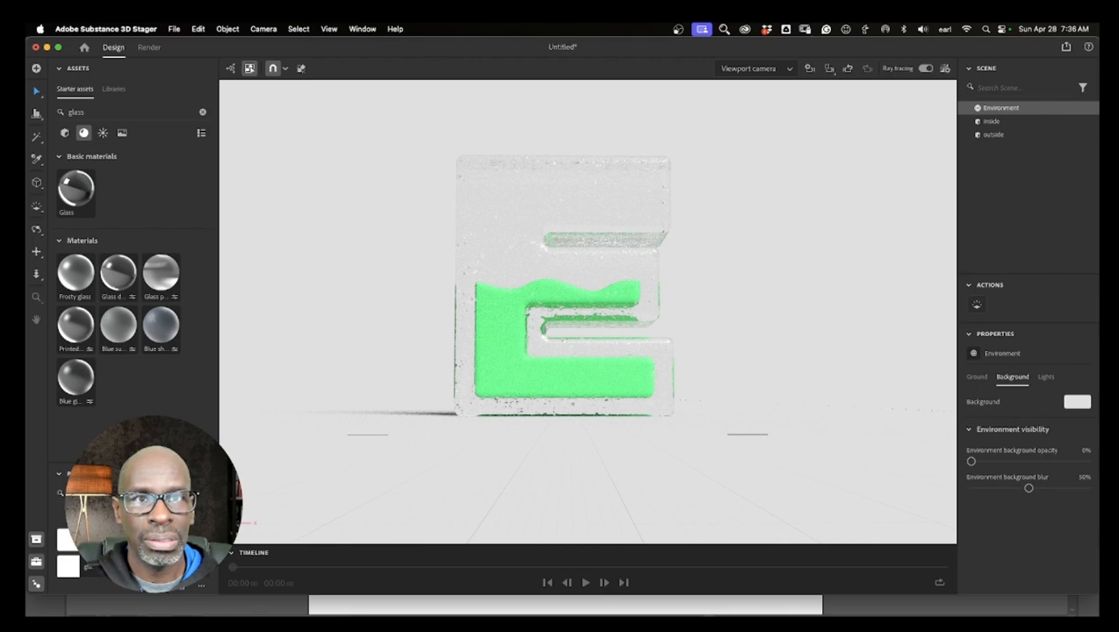
pyautogui.click(37, 230)
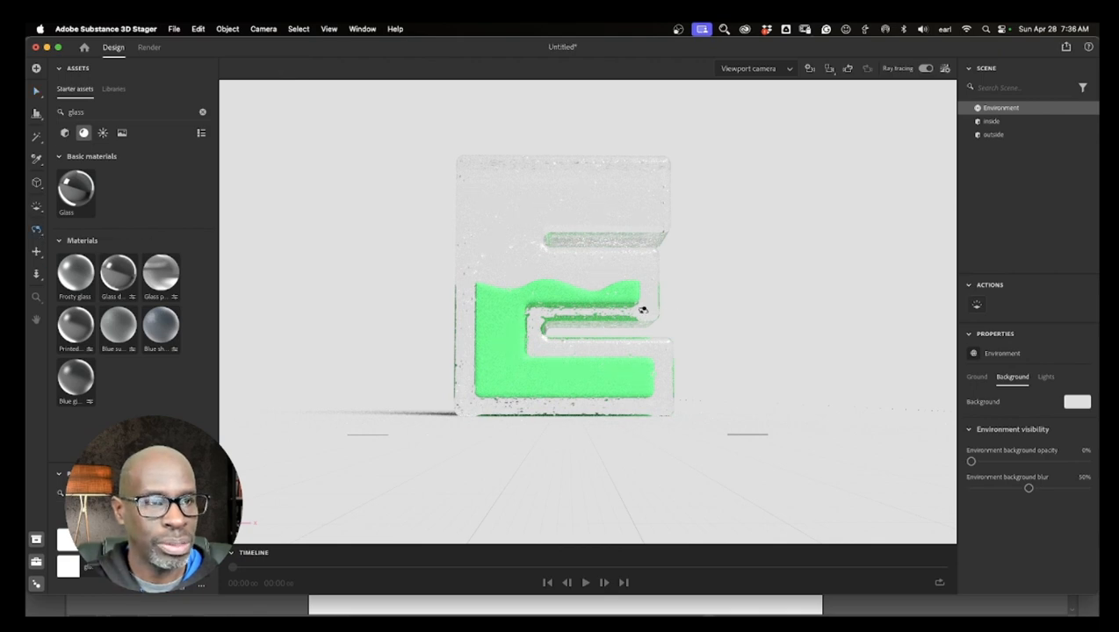
pyautogui.moveTo(642, 310); pyautogui.dragTo(549, 353)
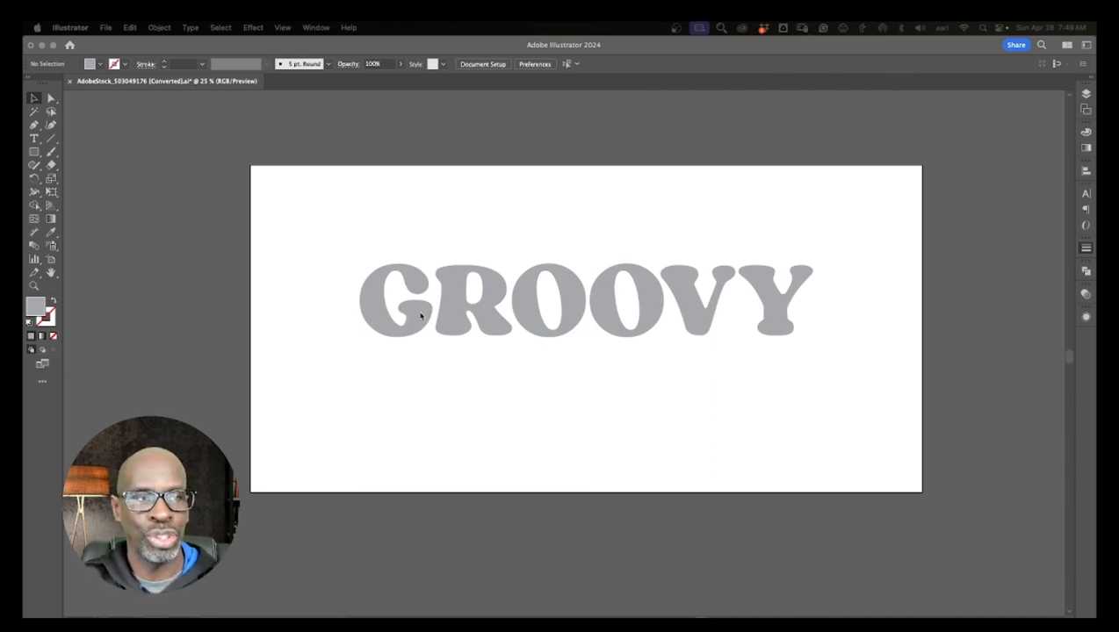
# - In Illustrator, ungroup the GROOVY lettering until each letter can be selected on its own
pyautogui.press('Tab')
pyautogui.click(696, 319)
pyautogui.rightClick(697, 321)
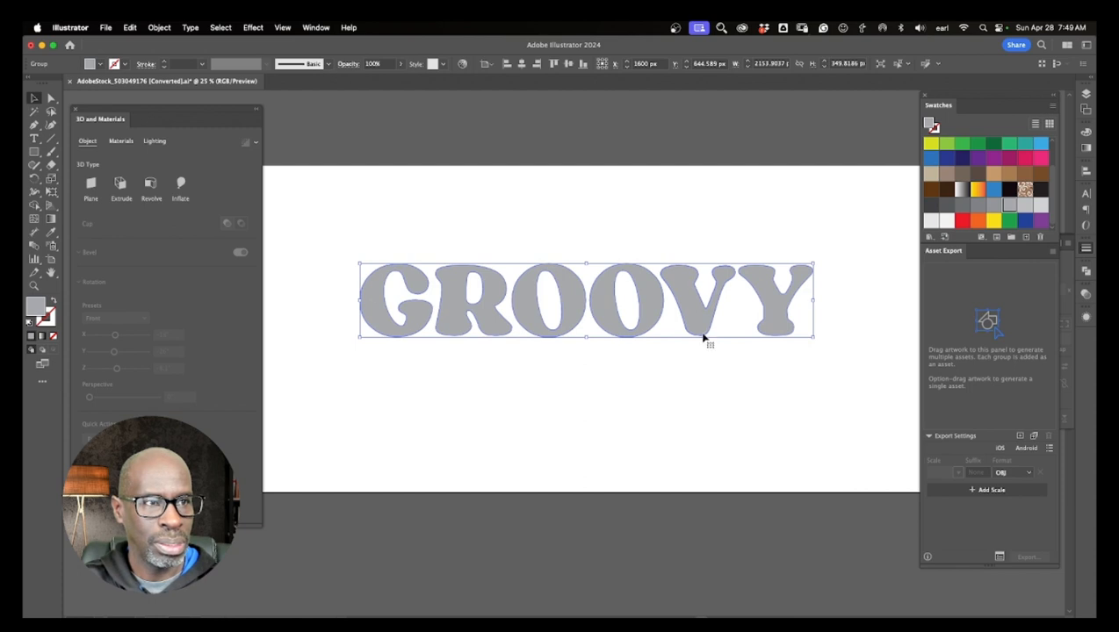
pyautogui.click(709, 385)
pyautogui.click(702, 322)
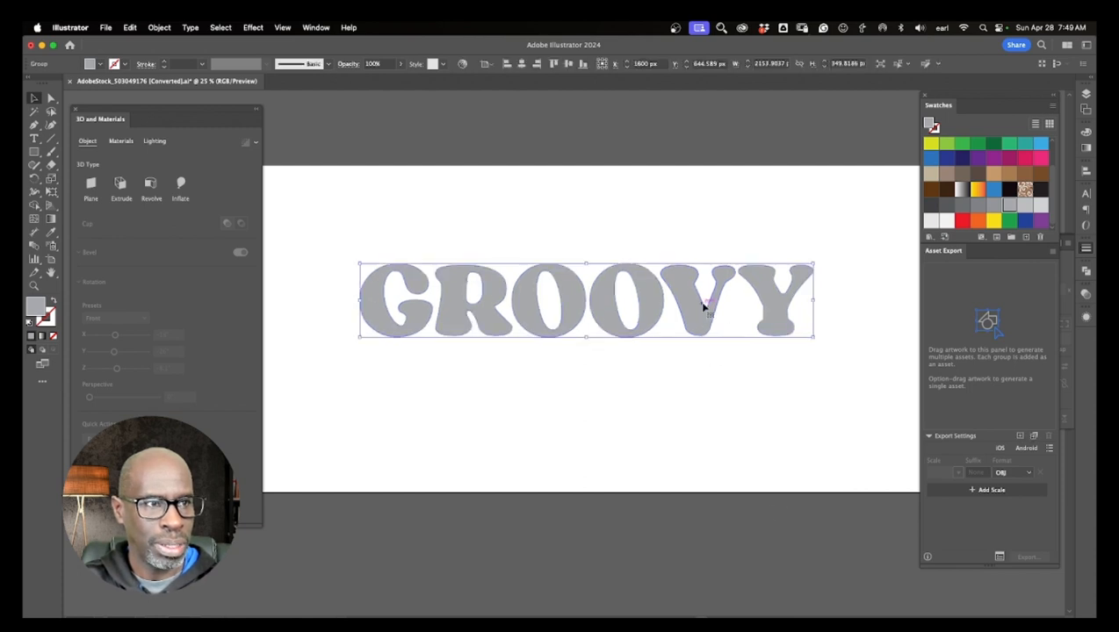
pyautogui.rightClick(703, 306)
pyautogui.click(719, 460)
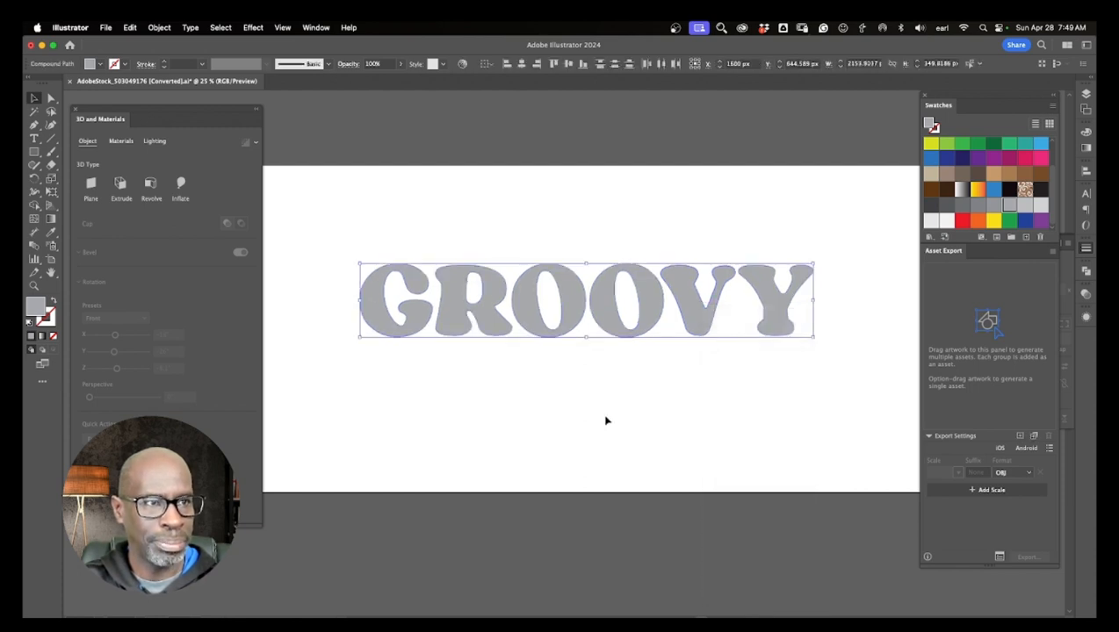
pyautogui.click(712, 369)
pyautogui.click(767, 320)
pyautogui.click(682, 317)
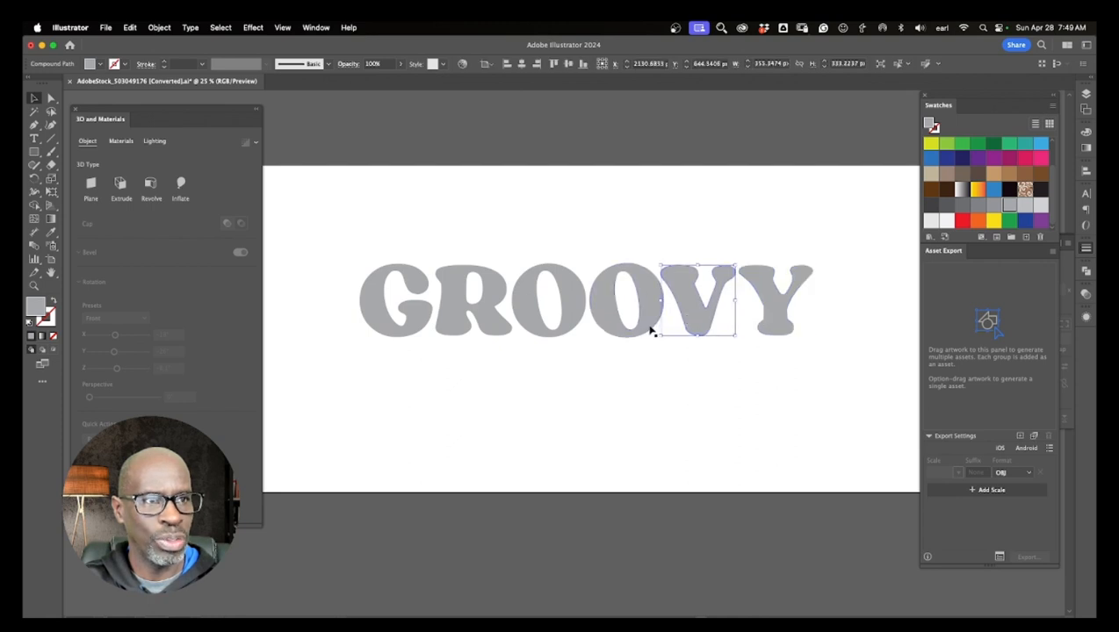
pyautogui.click(644, 332)
pyautogui.click(607, 367)
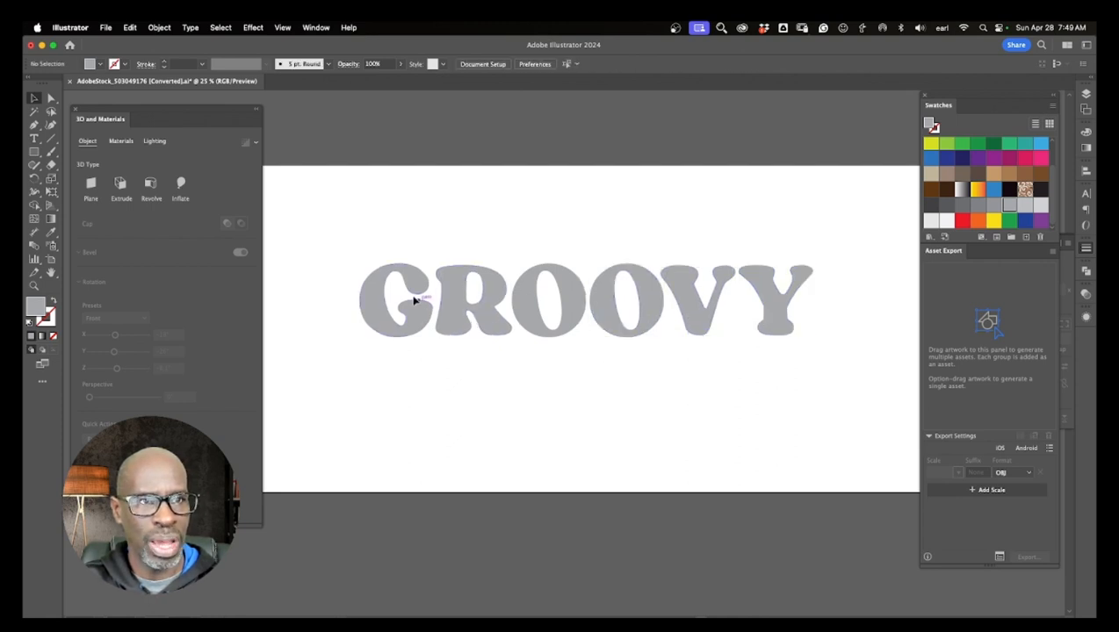
# - Raise the G and tilt it slightly counterclockwise, and shrink the first O with the second O shifted in beside it
pyautogui.moveTo(413, 313); pyautogui.dragTo(412, 299)
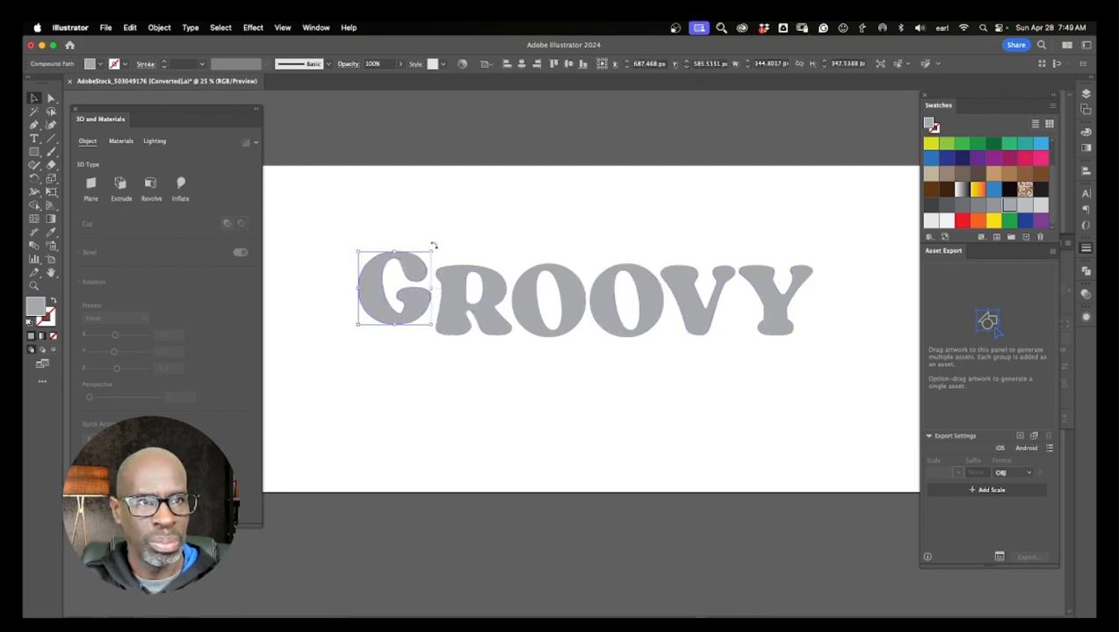
pyautogui.moveTo(434, 246); pyautogui.dragTo(430, 229)
pyautogui.click(524, 313)
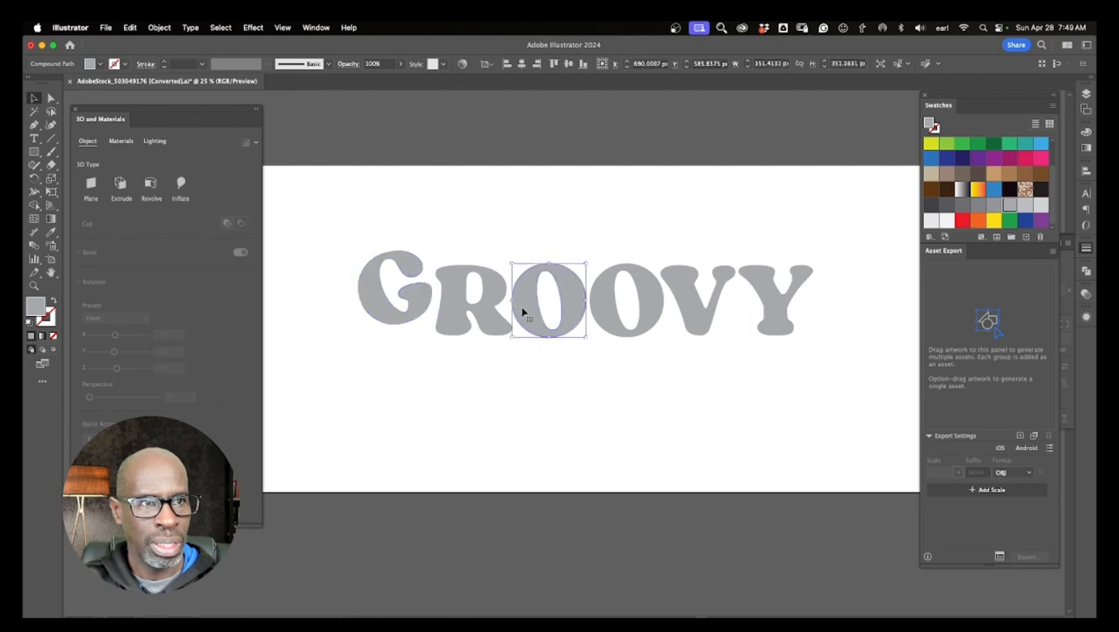
pyautogui.moveTo(522, 311); pyautogui.dragTo(525, 316)
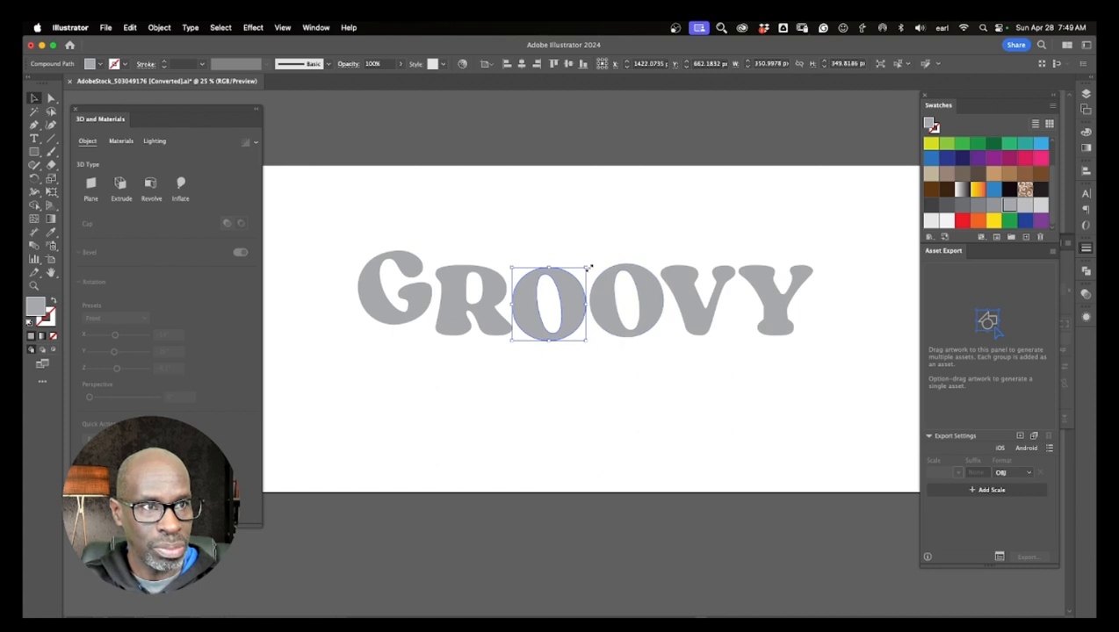
pyautogui.moveTo(586, 268); pyautogui.dragTo(604, 315)
# - Move the V up against the second O, and place the Y lower beside it with a slight clockwise tilt
pyautogui.click(702, 317)
pyautogui.moveTo(701, 325); pyautogui.dragTo(686, 308)
pyautogui.moveTo(774, 325); pyautogui.dragTo(754, 332)
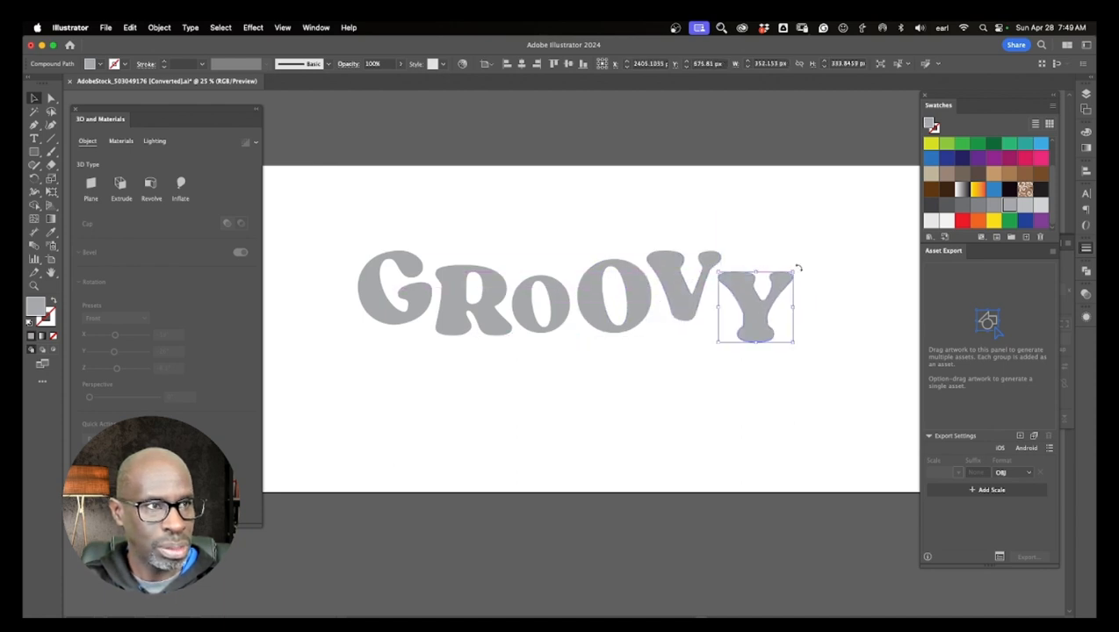
pyautogui.moveTo(798, 268); pyautogui.dragTo(805, 278)
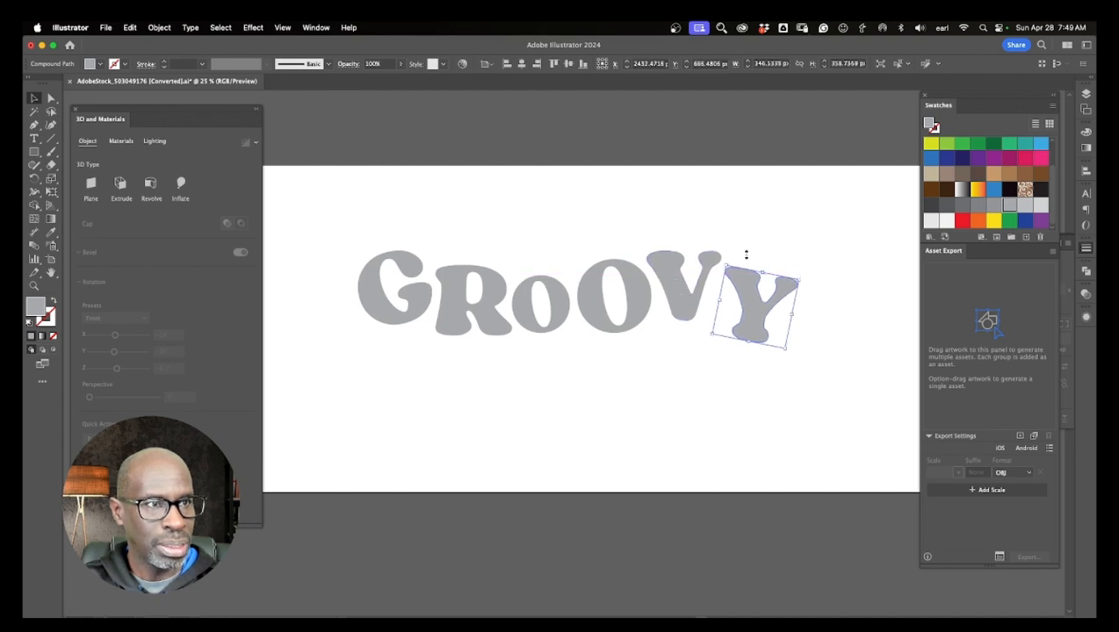
# - Enlarge the V to about 443 × 435 px and shift it slightly up and left against the second O
pyautogui.click(712, 259)
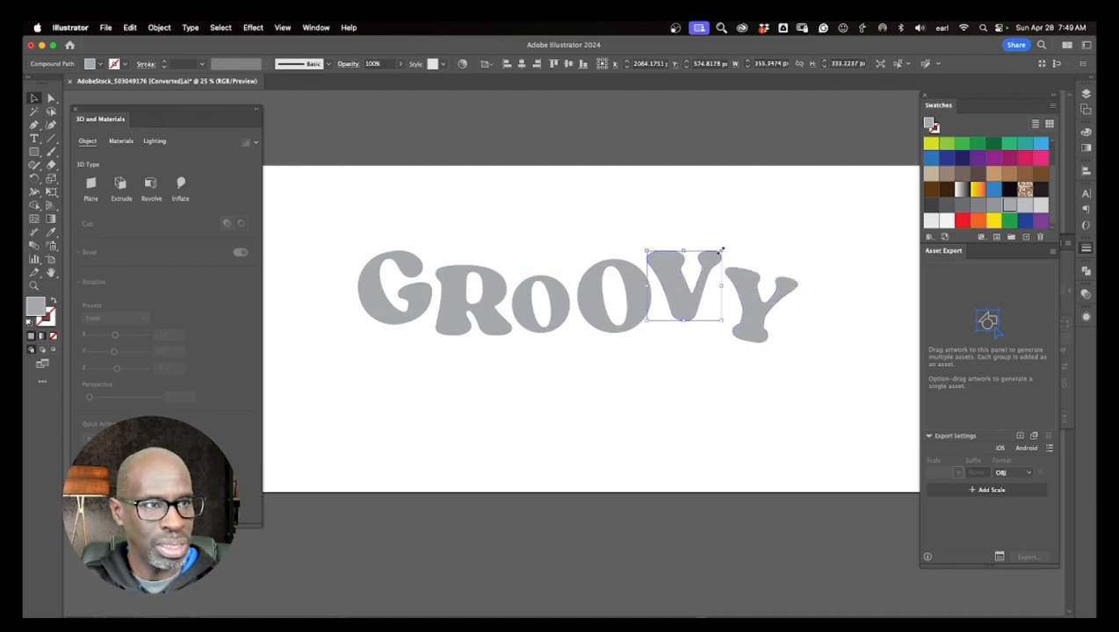
pyautogui.moveTo(722, 251); pyautogui.dragTo(740, 225)
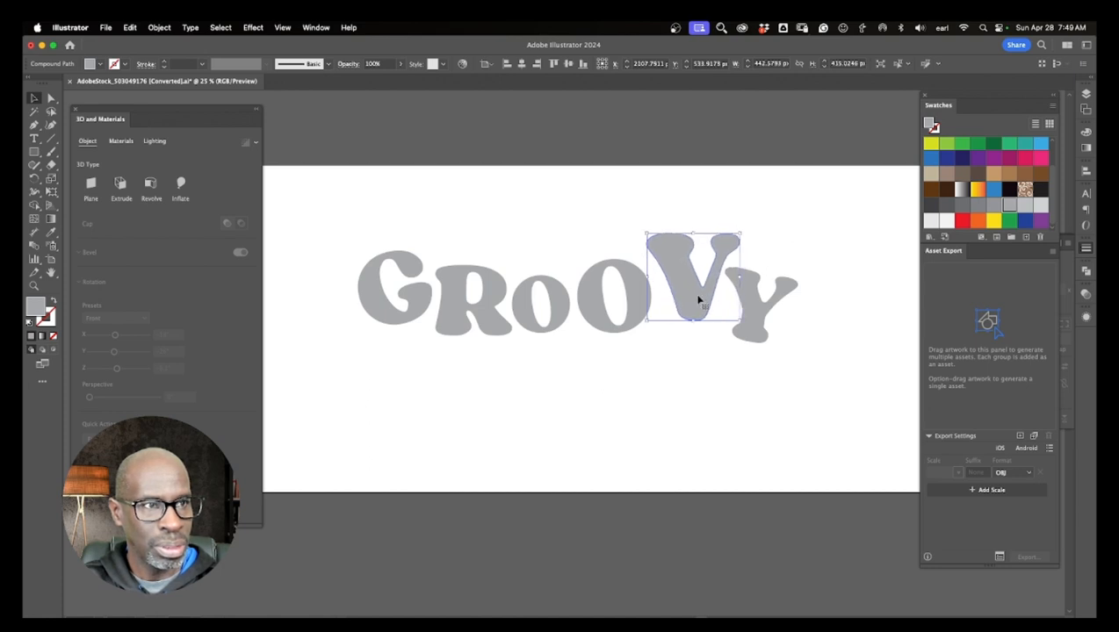
pyautogui.moveTo(696, 297); pyautogui.dragTo(686, 297)
# - Tuck the Y closer under the V and scale it down to about 317 × 328 px
pyautogui.click(744, 322)
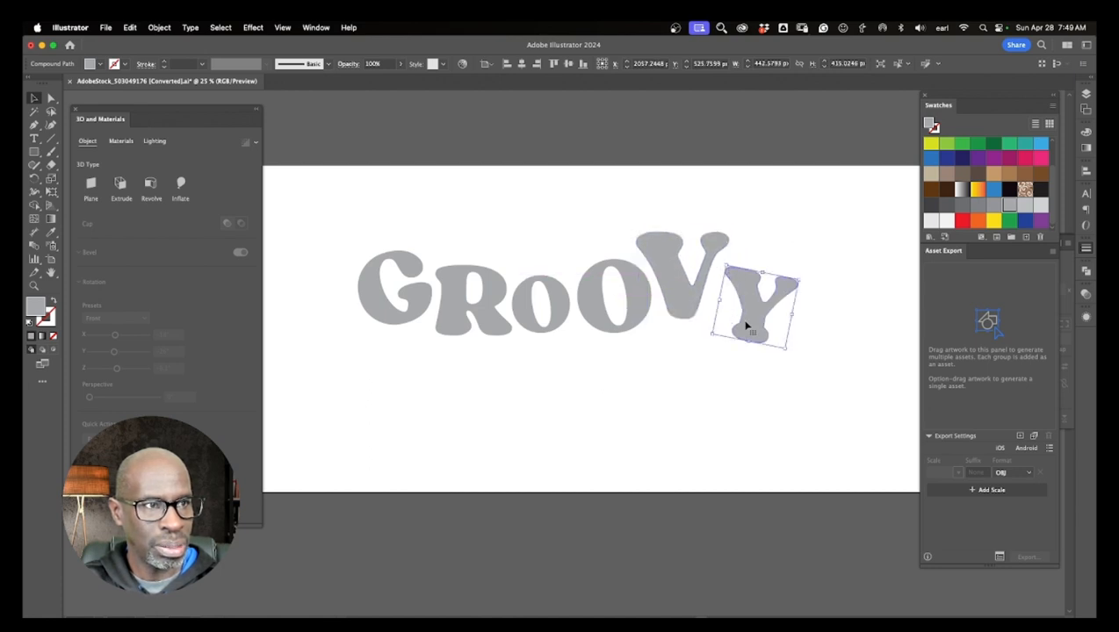
pyautogui.moveTo(757, 317); pyautogui.dragTo(747, 322)
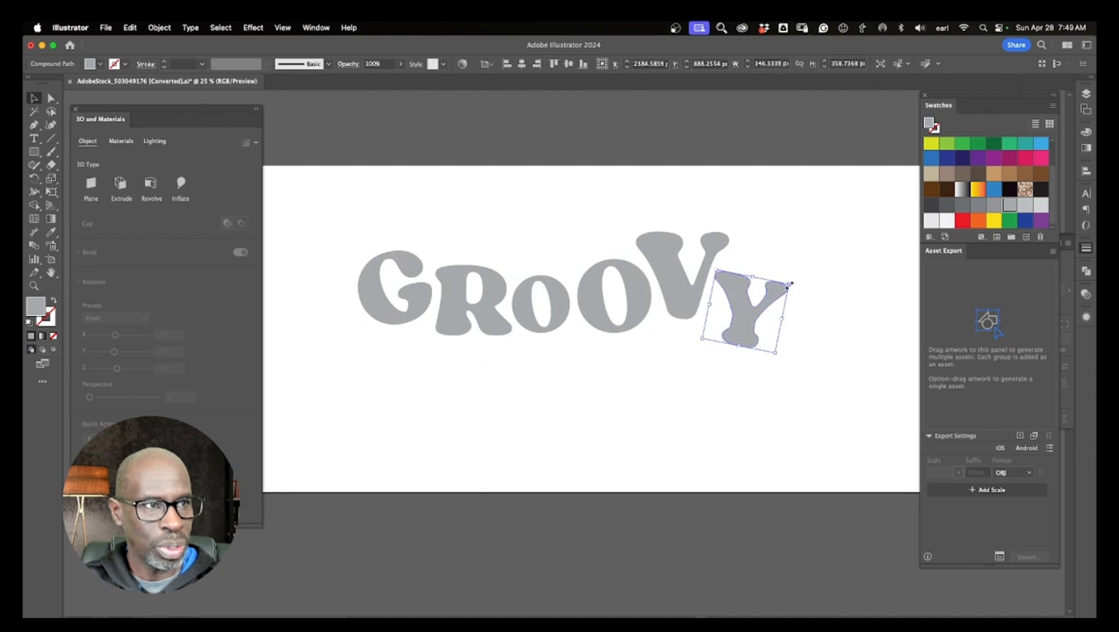
pyautogui.moveTo(789, 285); pyautogui.dragTo(743, 303)
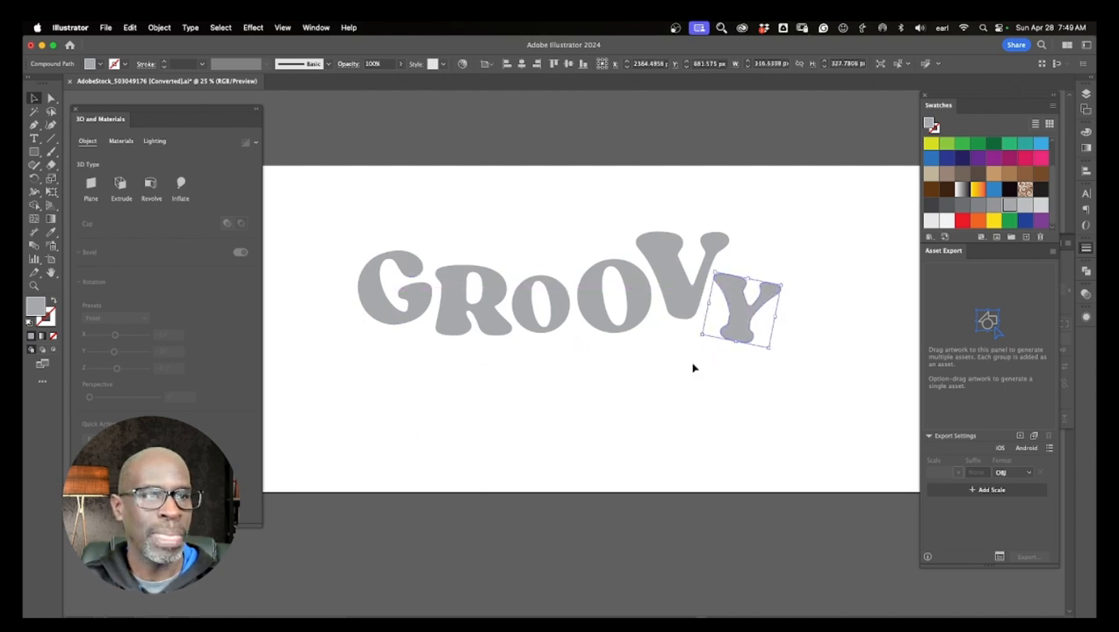
pyautogui.click(653, 400)
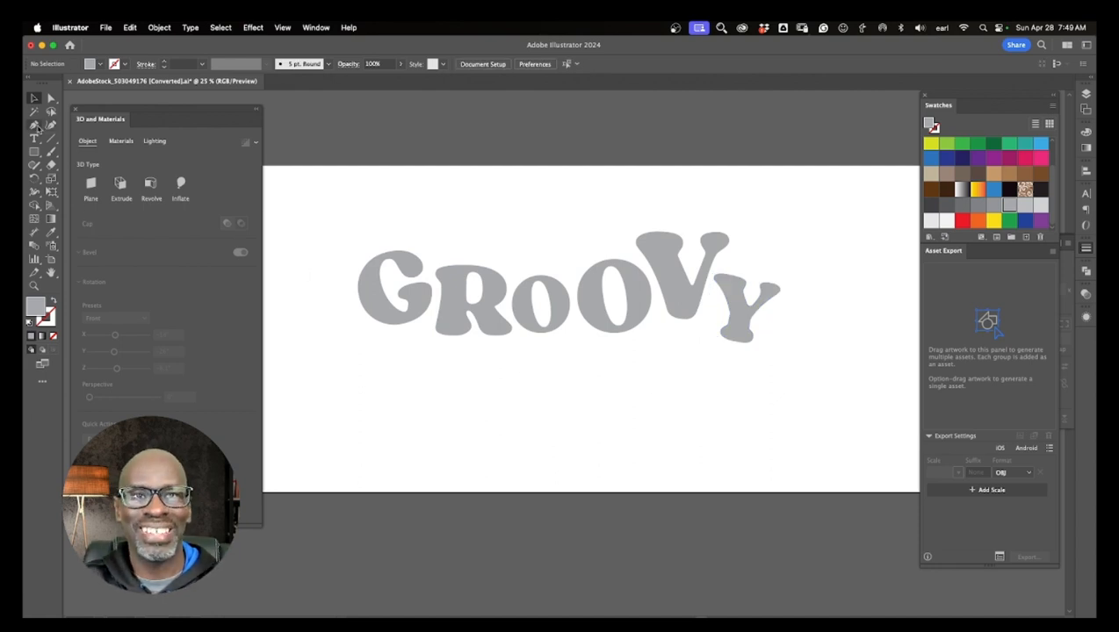
# - Draw a closed wavy outline about 2457 × 893 px around the word GROOVY with the Pen tool
pyautogui.click(33, 124)
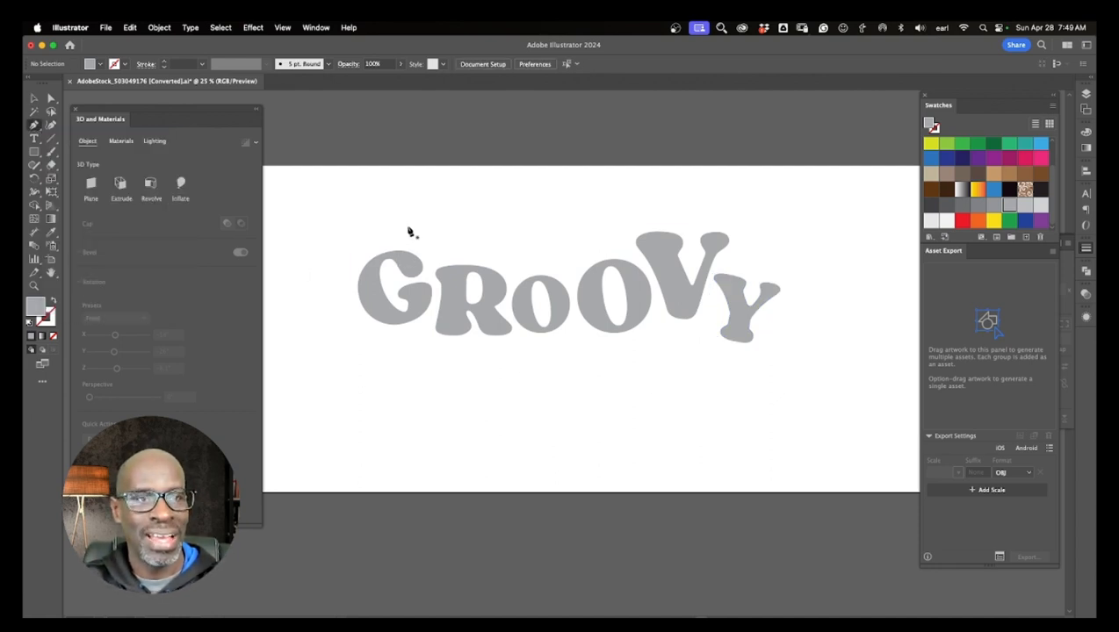
pyautogui.moveTo(401, 220); pyautogui.dragTo(433, 242)
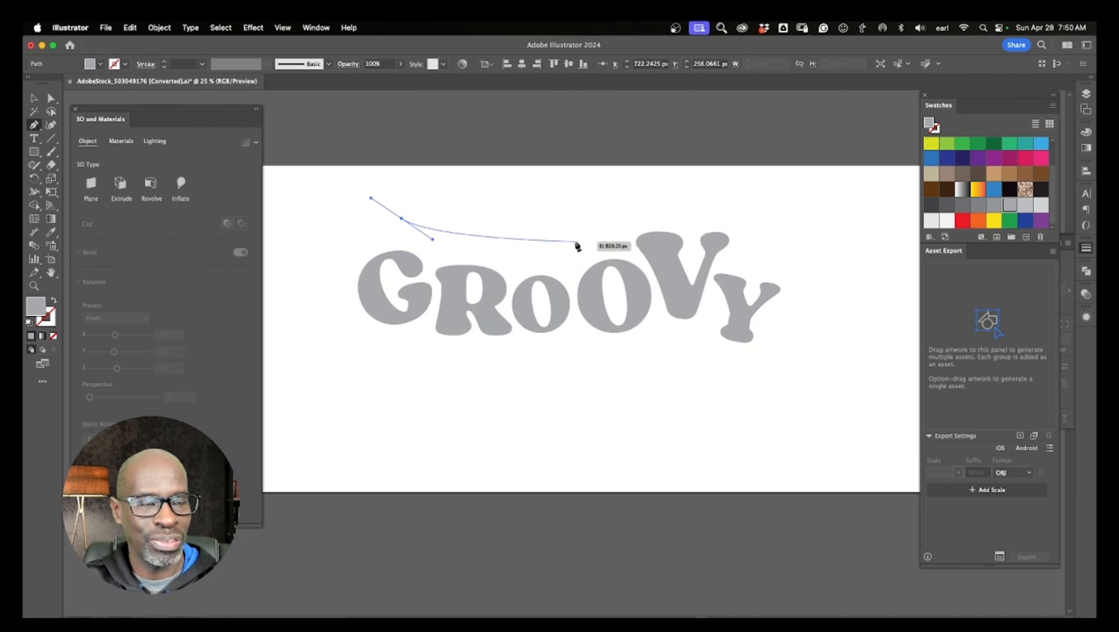
pyautogui.moveTo(575, 242); pyautogui.dragTo(647, 215)
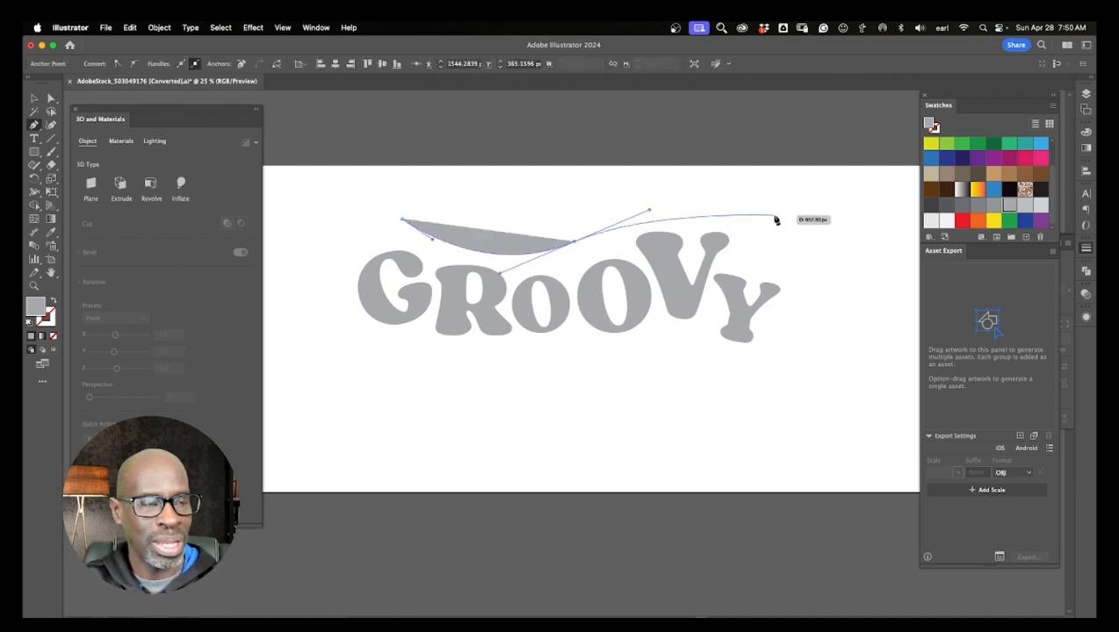
pyautogui.moveTo(774, 215); pyautogui.dragTo(836, 241)
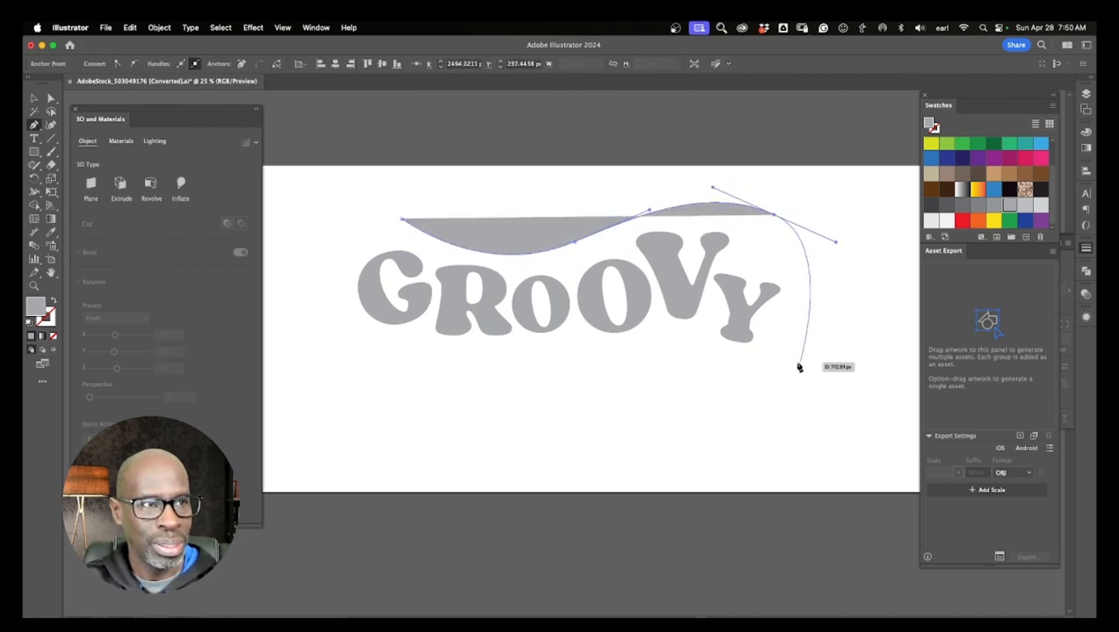
pyautogui.moveTo(794, 361); pyautogui.dragTo(735, 380)
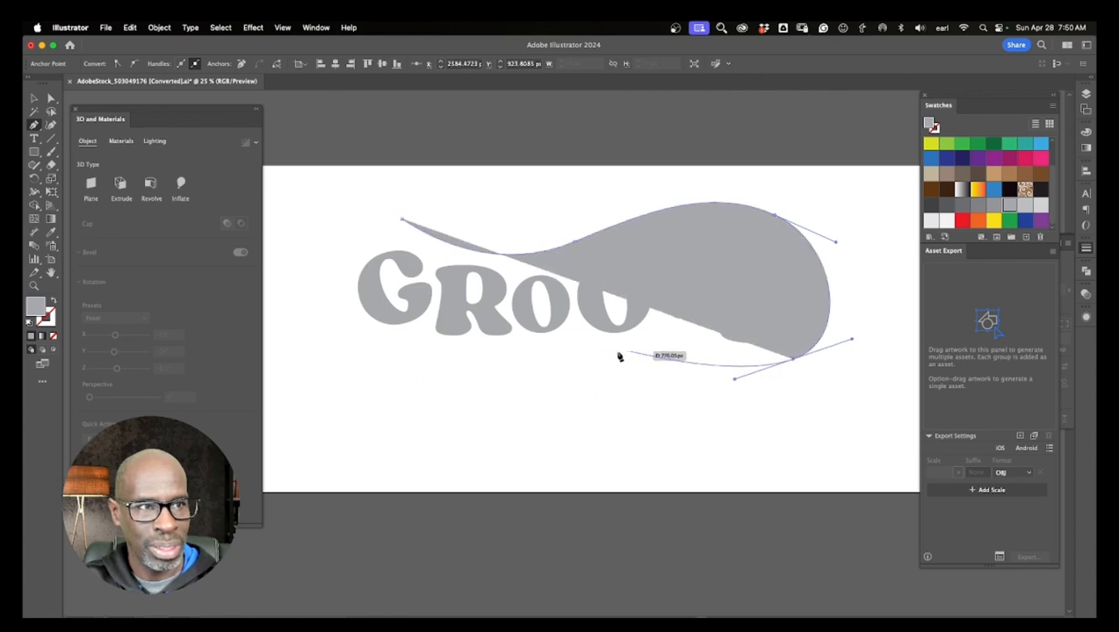
pyautogui.moveTo(675, 355); pyautogui.dragTo(437, 396)
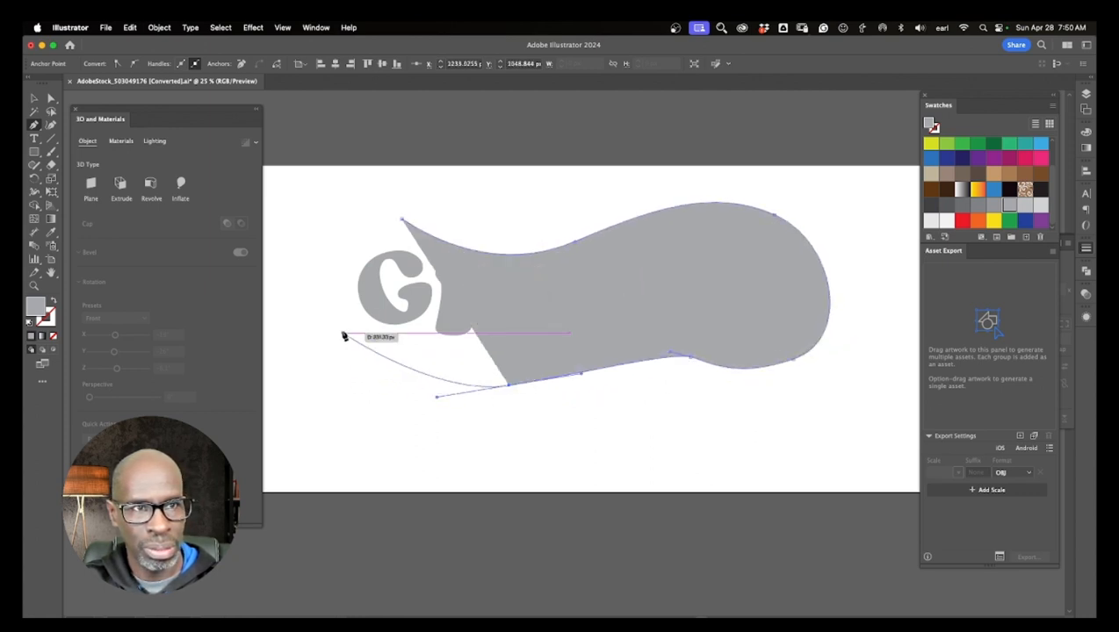
pyautogui.moveTo(315, 293); pyautogui.dragTo(338, 193)
pyautogui.moveTo(406, 227)
pyautogui.mouseDown()
pyautogui.moveTo(453, 240)
pyautogui.moveTo(416, 224)
pyautogui.mouseUp()
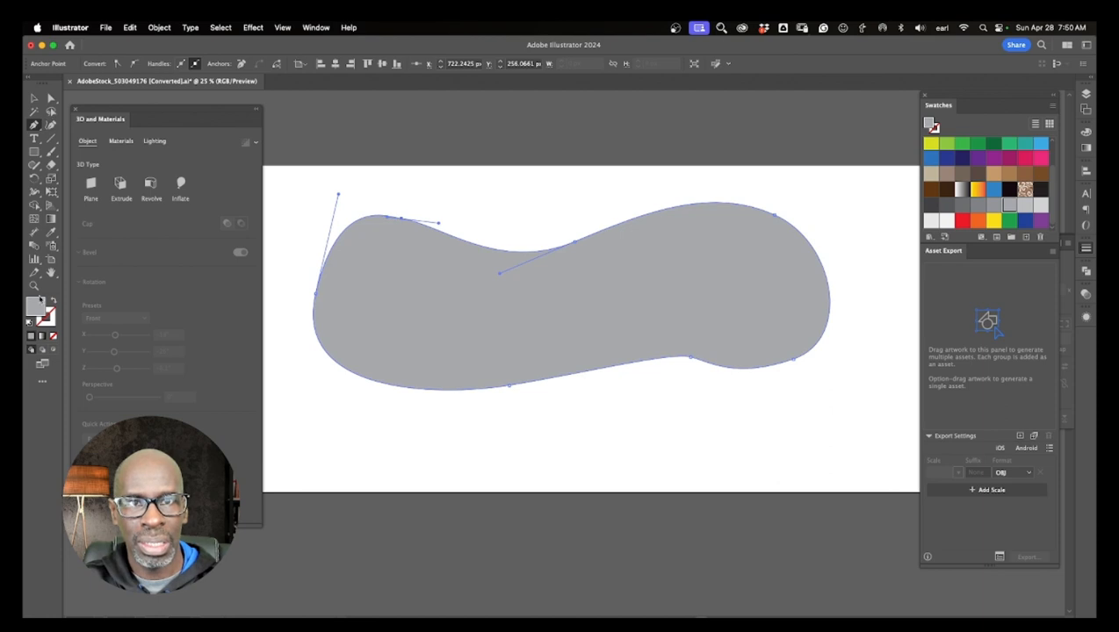
# - Swap the outline's fill and stroke so it has only a gray stroke, and set the stroke weight to 20 pt
pyautogui.hotkey('shift', 'x')
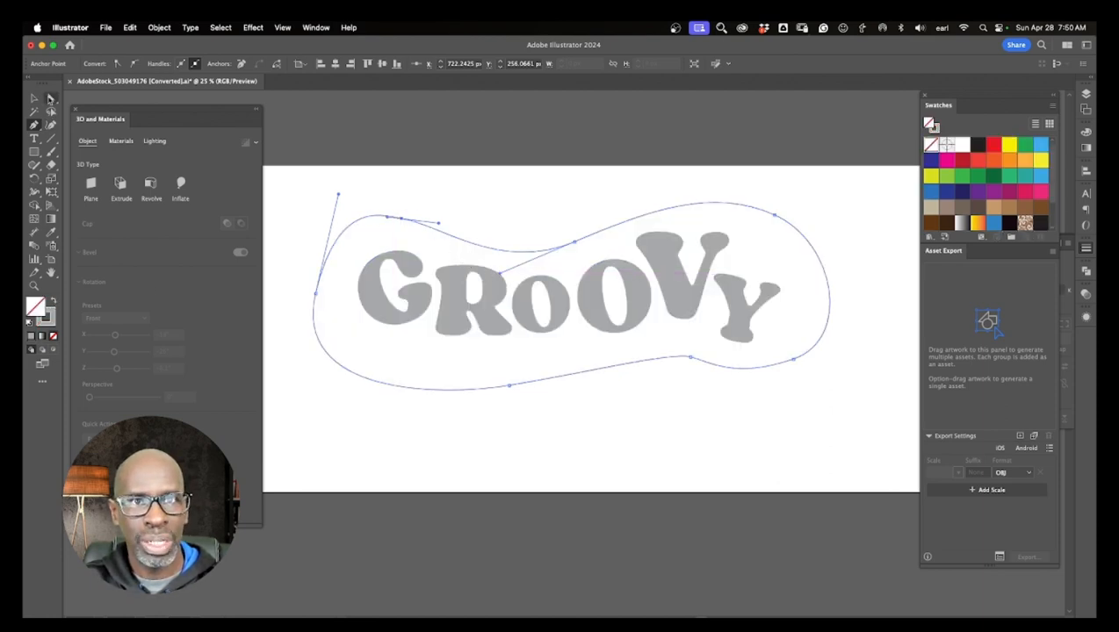
pyautogui.click(51, 98)
pyautogui.click(761, 453)
pyautogui.click(676, 357)
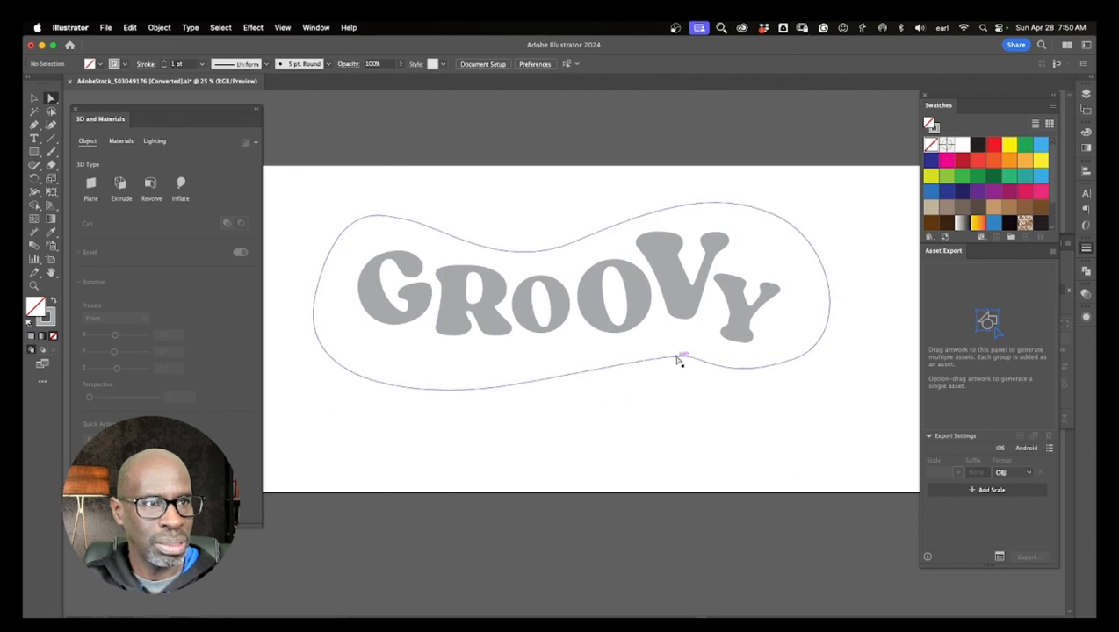
pyautogui.click(1087, 248)
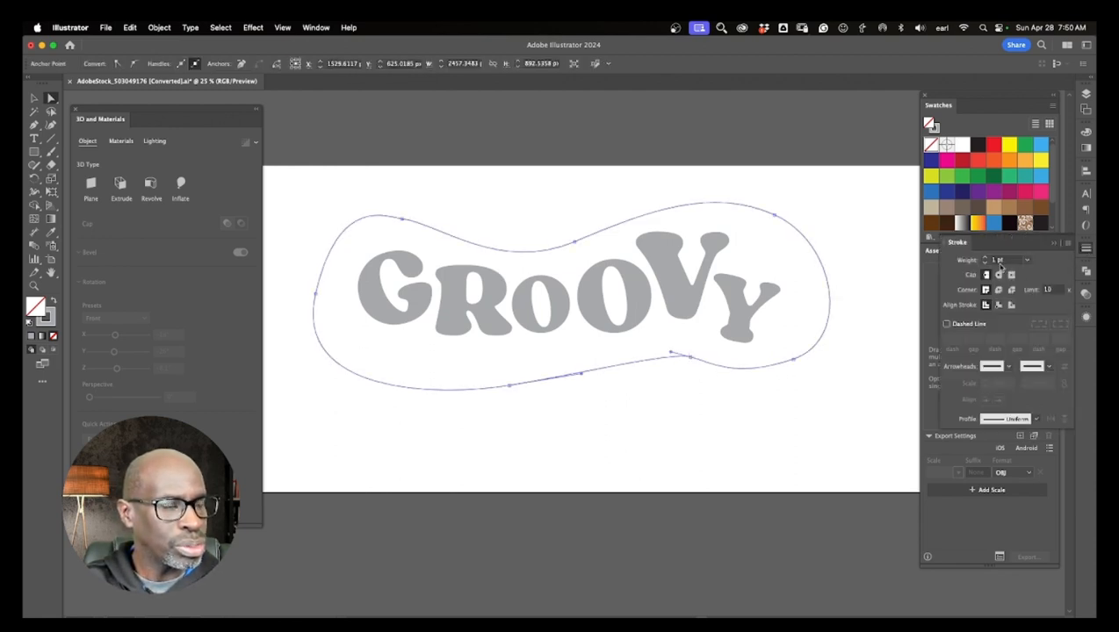
pyautogui.click(998, 260)
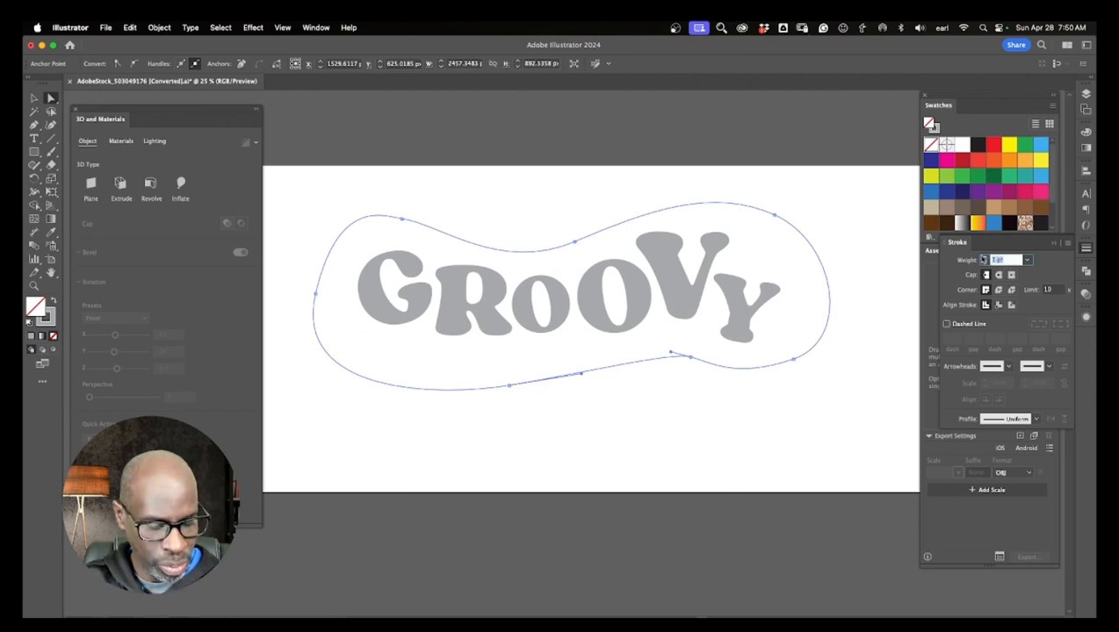
pyautogui.write('20')
pyautogui.press('Return')
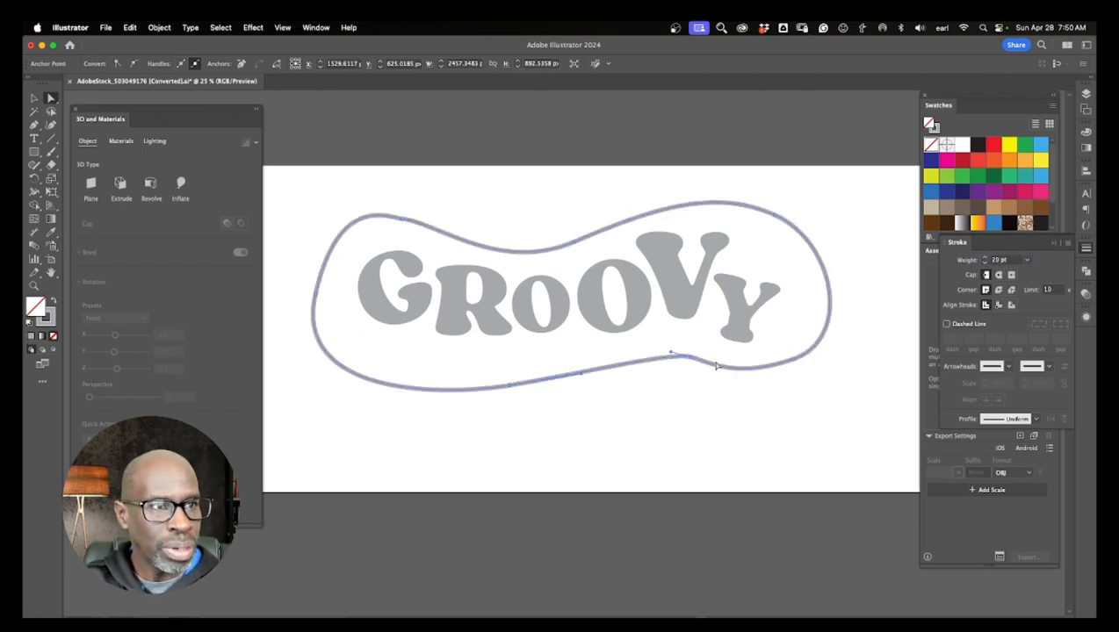
# - Smooth the outline's lower edge beneath the Y by shifting its anchor point right and adjusting the neighbouring curve handles
pyautogui.click(689, 364)
pyautogui.click(672, 354)
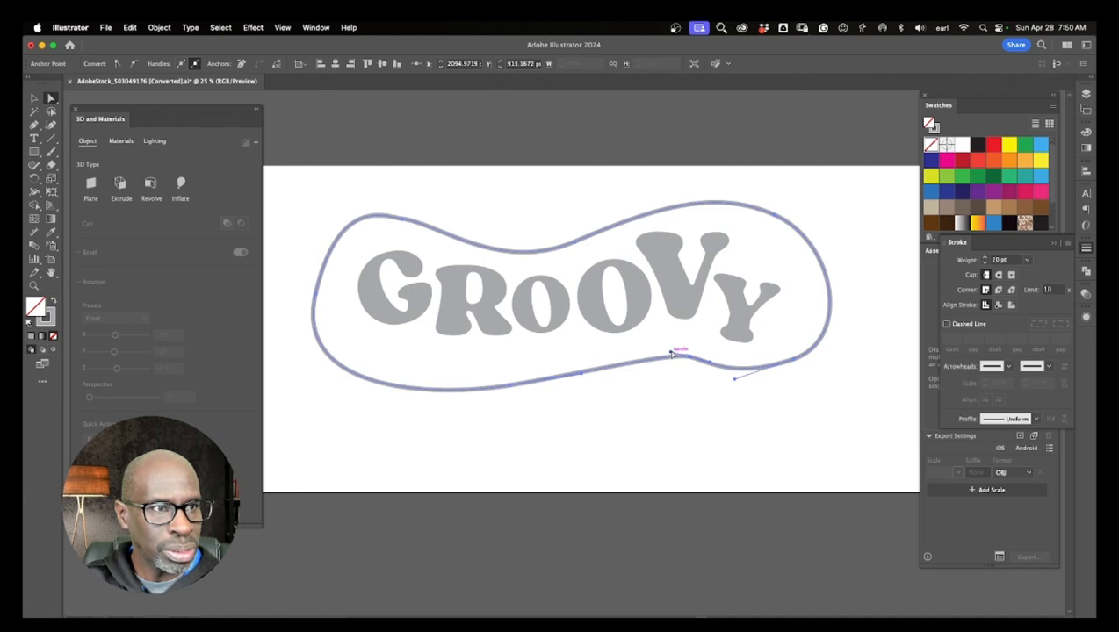
pyautogui.moveTo(671, 352); pyautogui.dragTo(638, 352)
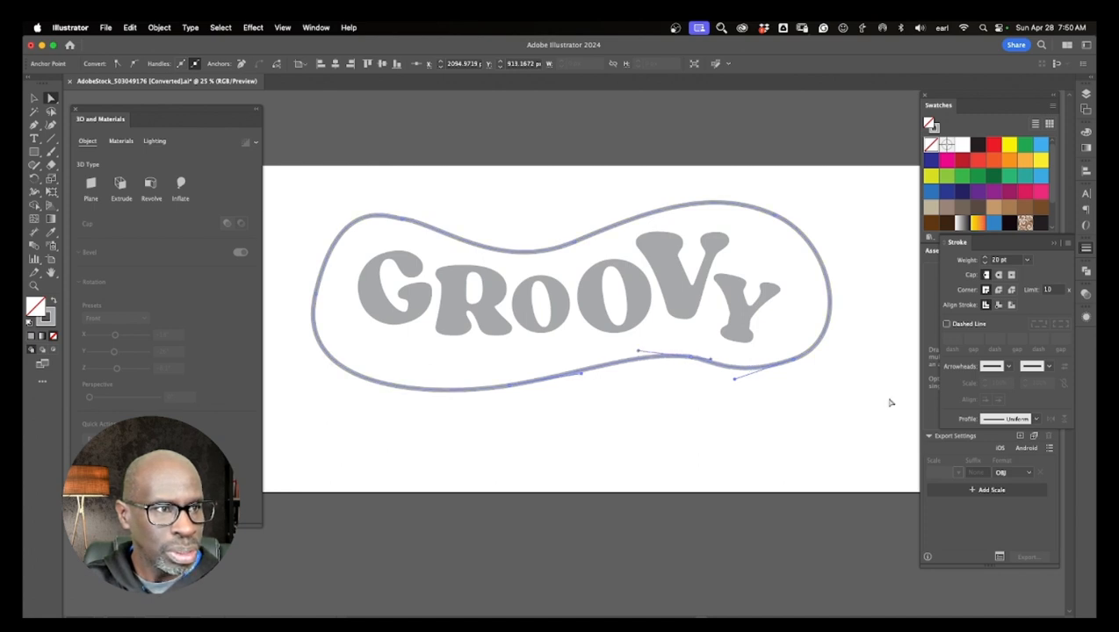
pyautogui.click(800, 361)
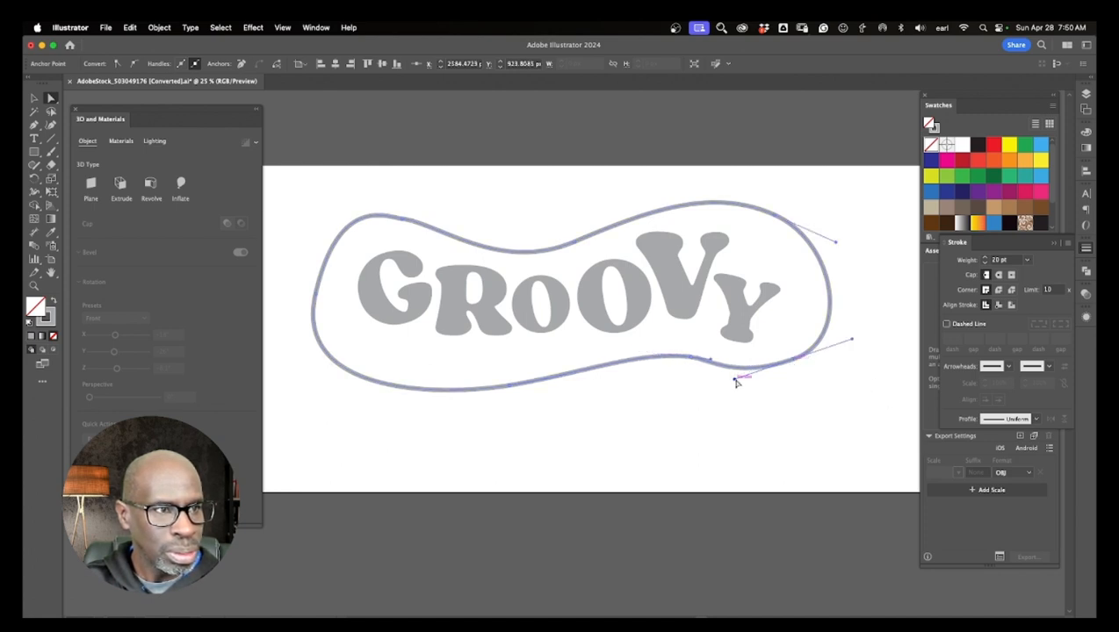
pyautogui.moveTo(736, 382); pyautogui.dragTo(756, 380)
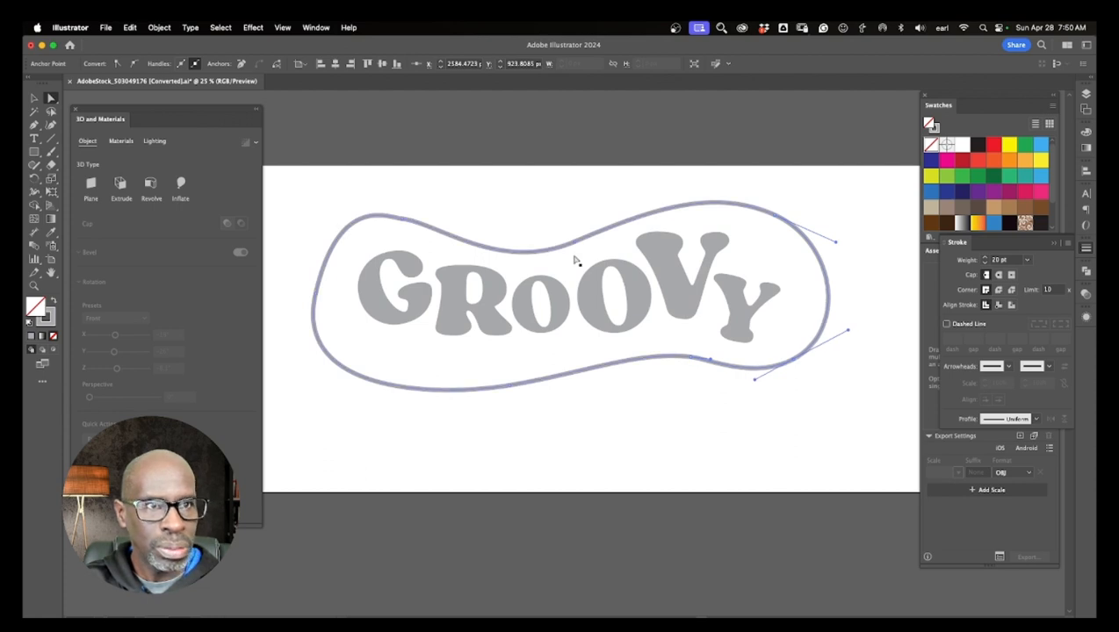
# - Round out the outline's curve around the G by moving its anchors and handles, and nudge the lower dip's anchor slightly upward
pyautogui.click(399, 218)
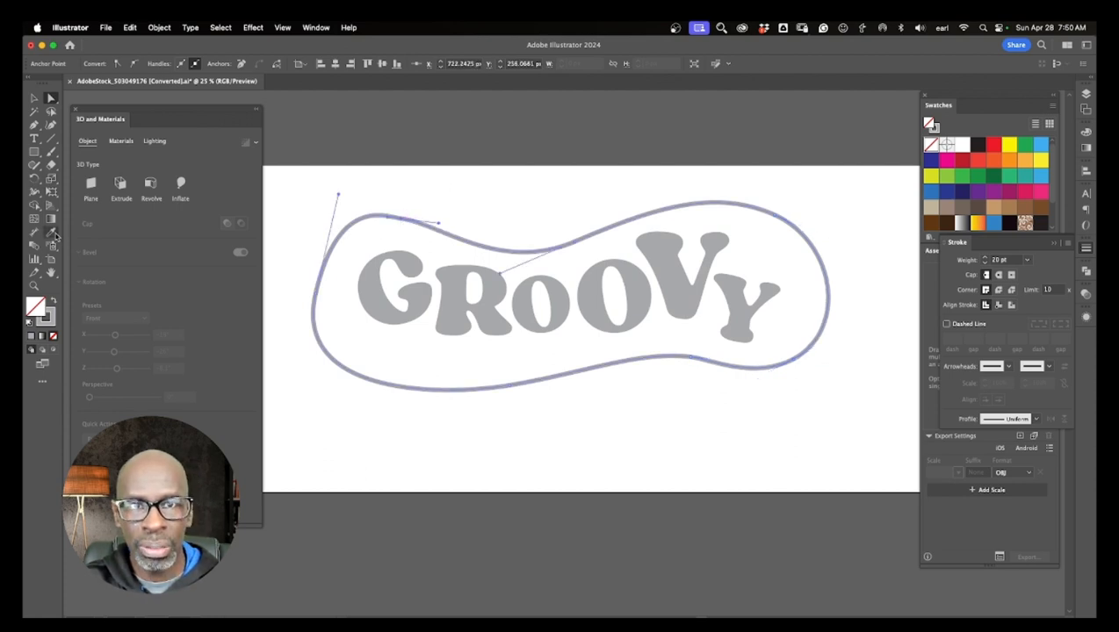
pyautogui.click(35, 125)
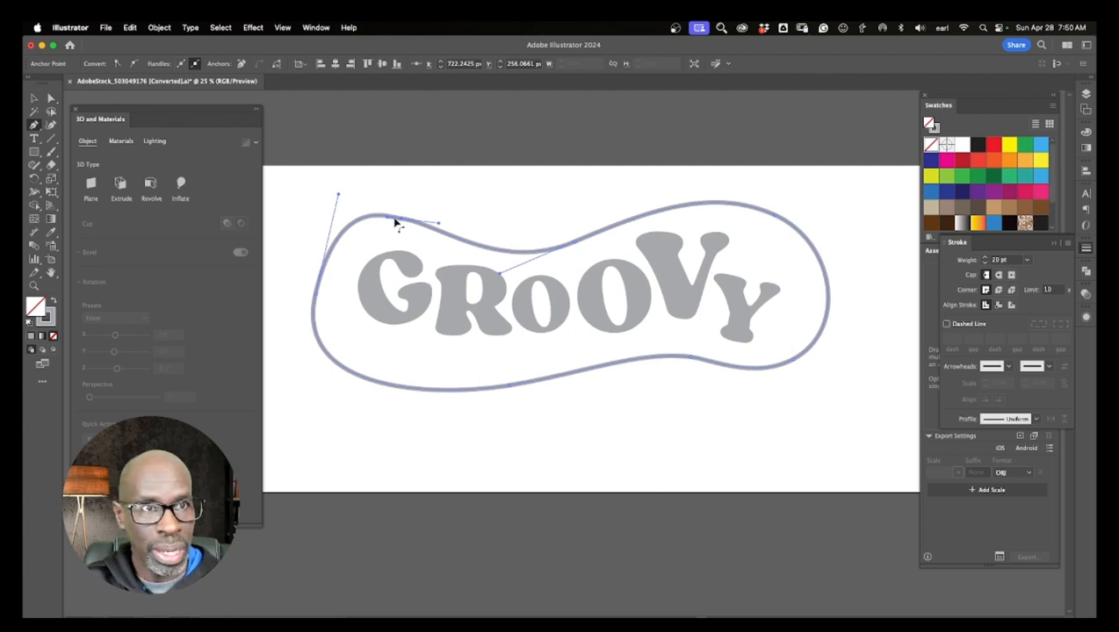
pyautogui.moveTo(401, 222); pyautogui.dragTo(425, 223)
pyautogui.moveTo(339, 198); pyautogui.dragTo(323, 229)
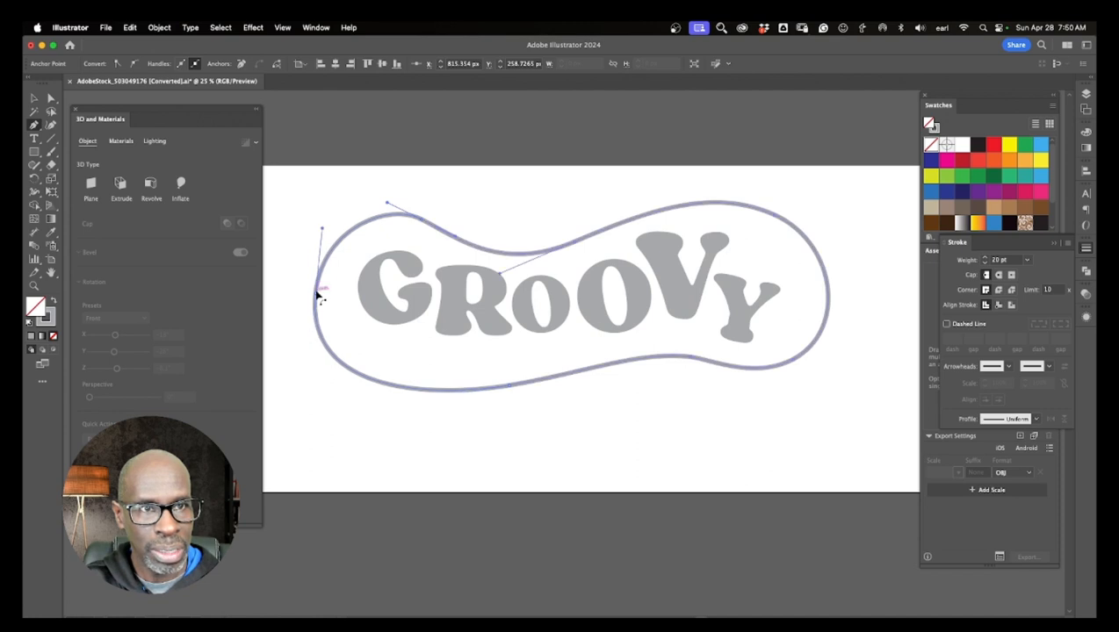
pyautogui.moveTo(318, 297); pyautogui.dragTo(314, 288)
pyautogui.moveTo(424, 223); pyautogui.dragTo(431, 223)
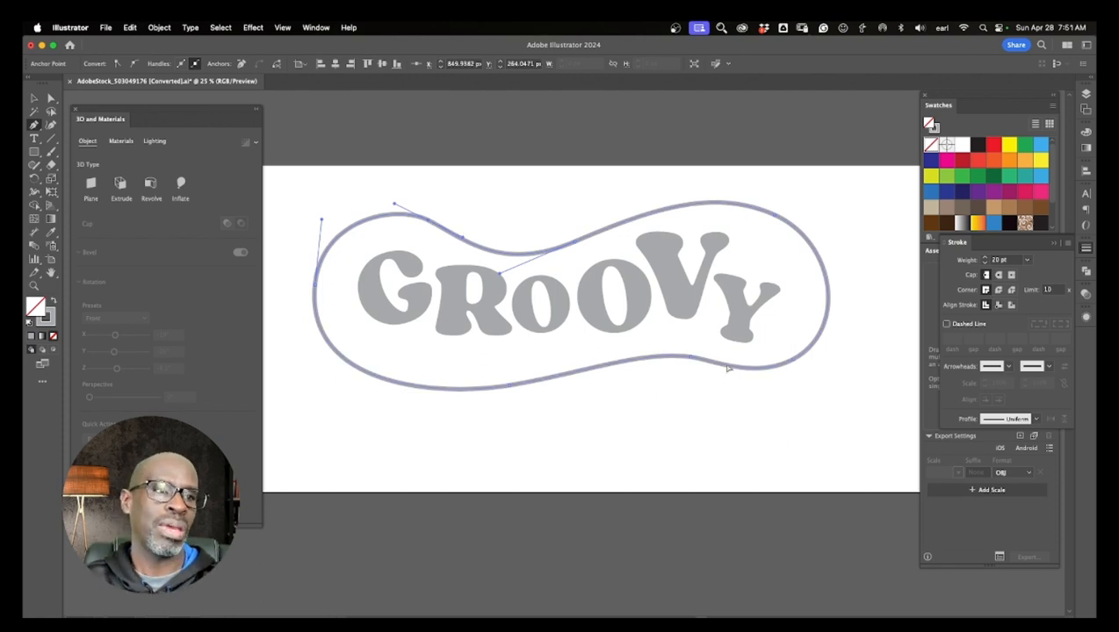
pyautogui.moveTo(692, 360)
pyautogui.mouseDown()
pyautogui.moveTo(714, 358)
pyautogui.moveTo(686, 354)
pyautogui.mouseUp()
# - Shift the whole outline slightly up and right around the word, and set its stroke weight to 50 pt
pyautogui.click(32, 98)
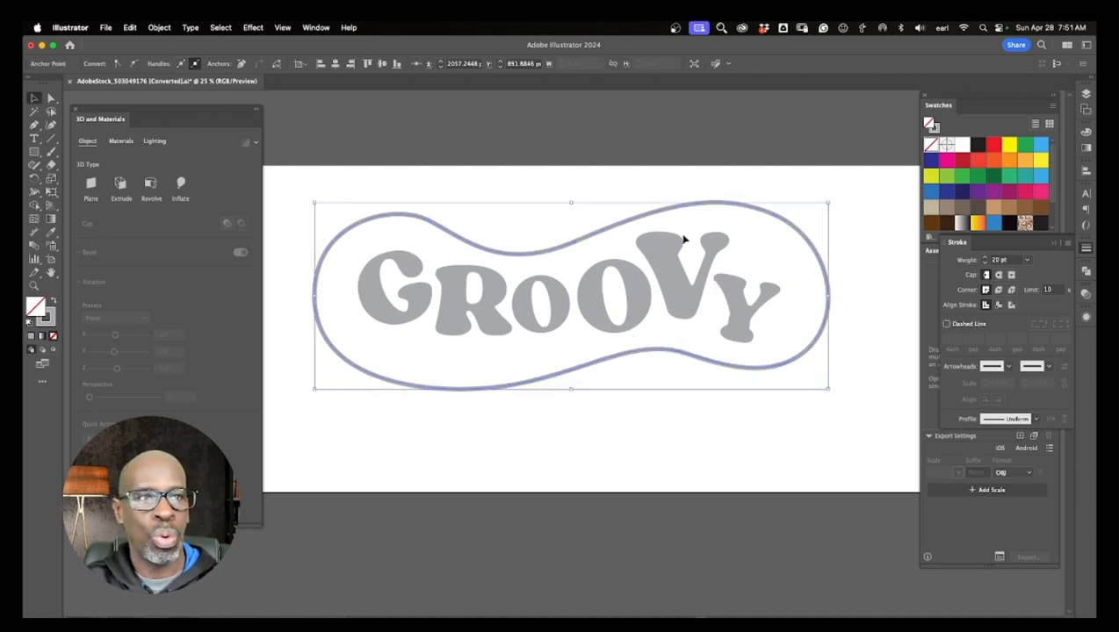
pyautogui.moveTo(629, 223); pyautogui.dragTo(635, 219)
pyautogui.click(1001, 260)
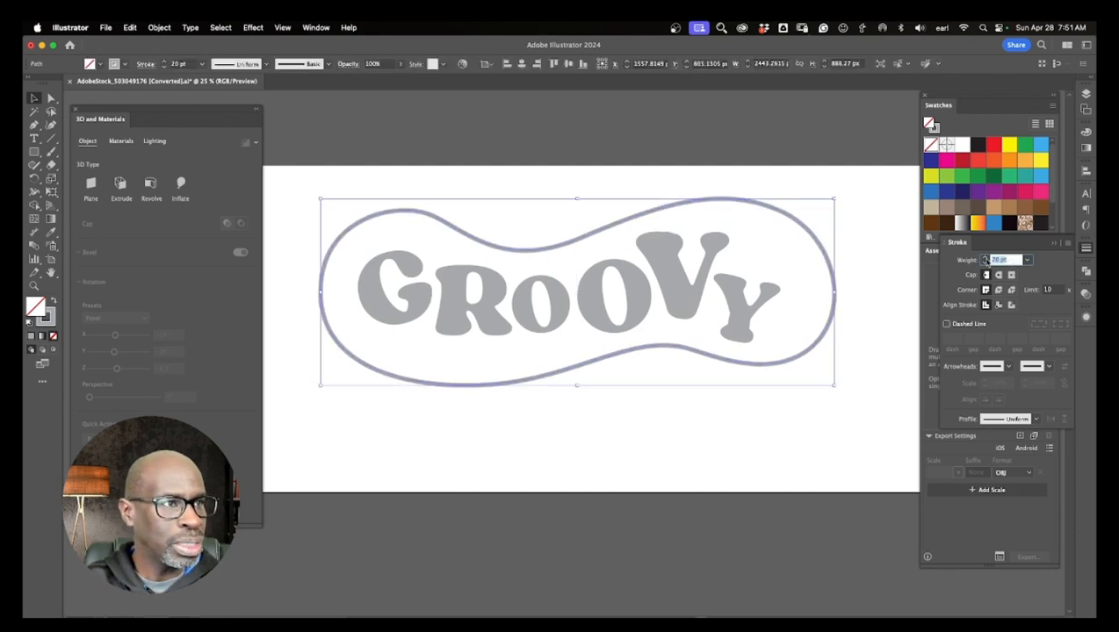
pyautogui.write('50')
pyautogui.press('Return')
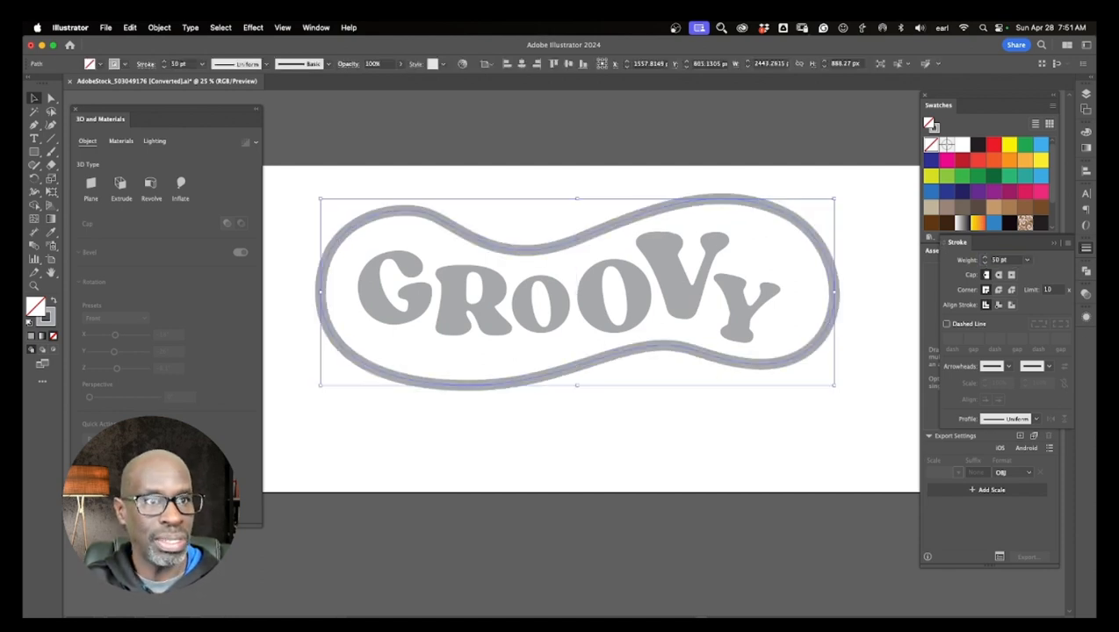
pyautogui.click(726, 427)
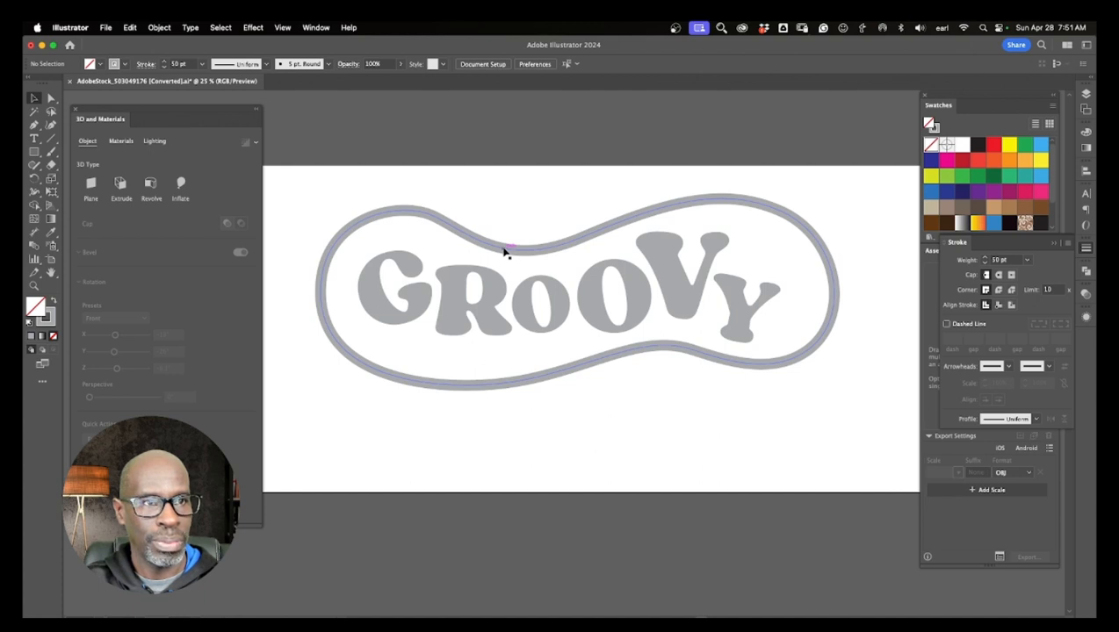
# - Move the wavy outline down clear of the word, and group the six GROOVY letters
pyautogui.moveTo(505, 252)
pyautogui.mouseDown()
pyautogui.moveTo(485, 342)
pyautogui.moveTo(518, 412)
pyautogui.moveTo(497, 467)
pyautogui.moveTo(497, 516)
pyautogui.mouseUp()
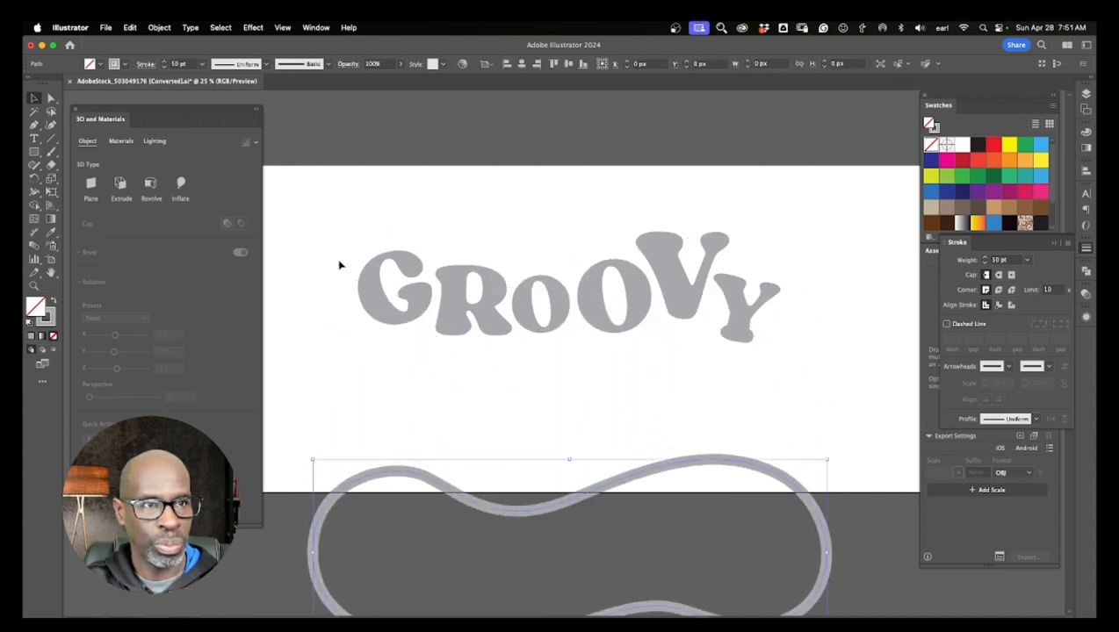
pyautogui.moveTo(332, 193); pyautogui.dragTo(831, 387)
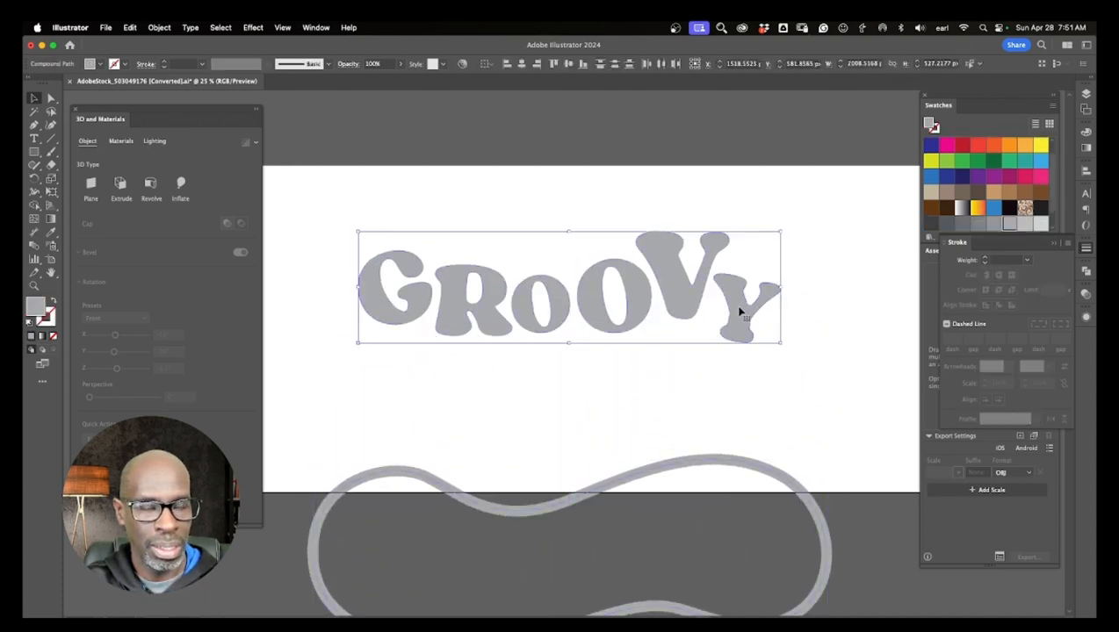
pyautogui.click(740, 312)
pyautogui.click(744, 346)
pyautogui.click(779, 370)
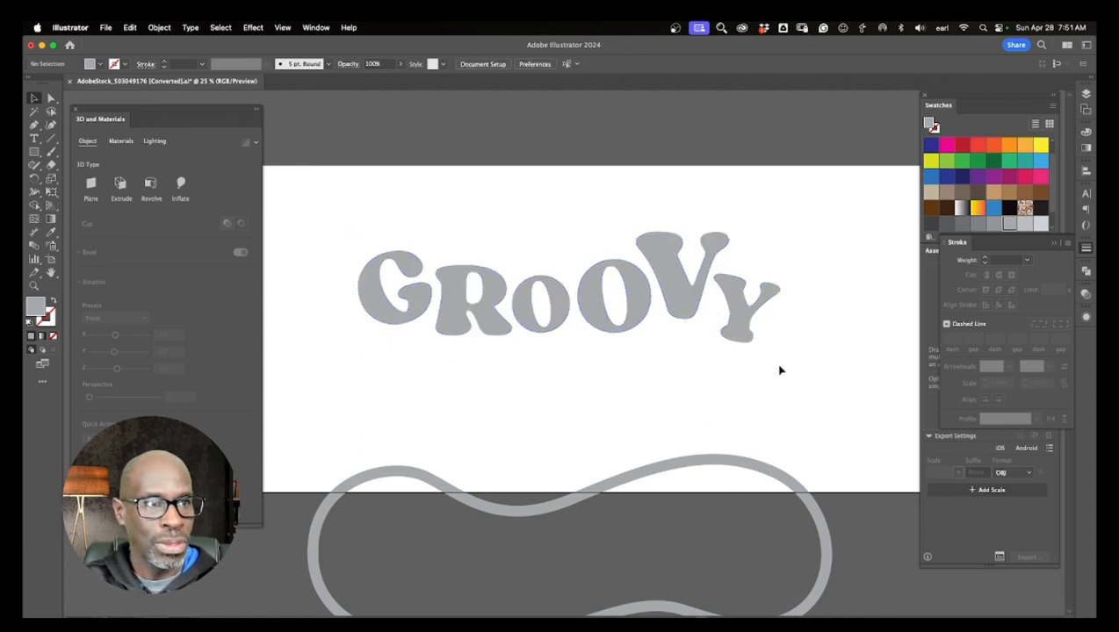
# - Move the grouped word up and slightly right, and bring the wavy outline up directly beneath it
pyautogui.moveTo(740, 321); pyautogui.dragTo(782, 287)
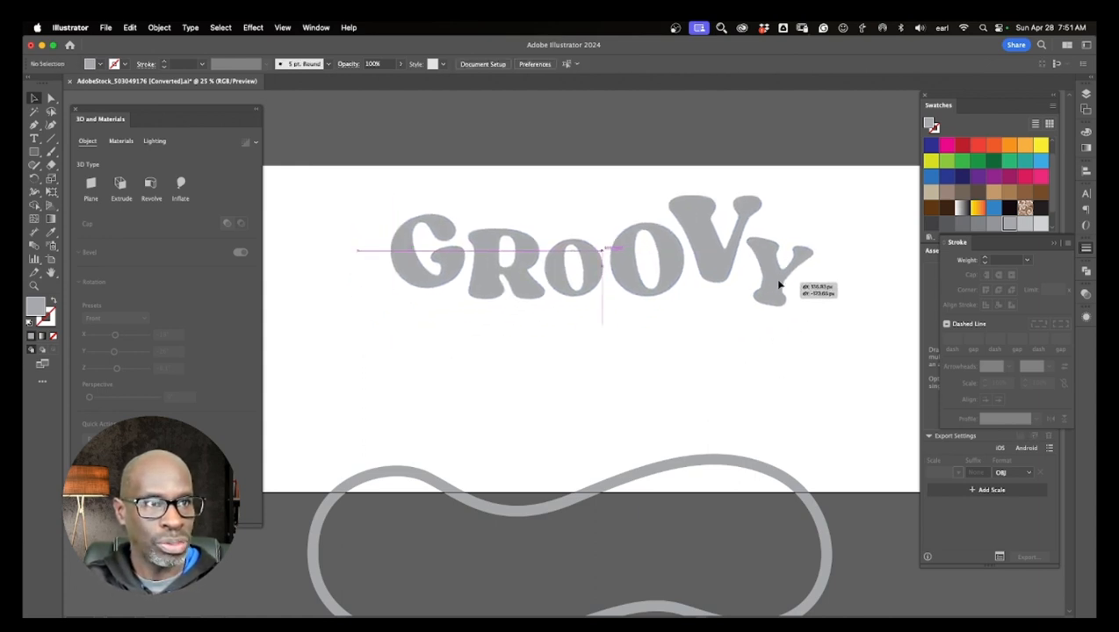
pyautogui.click(623, 482)
pyautogui.moveTo(672, 467); pyautogui.dragTo(685, 333)
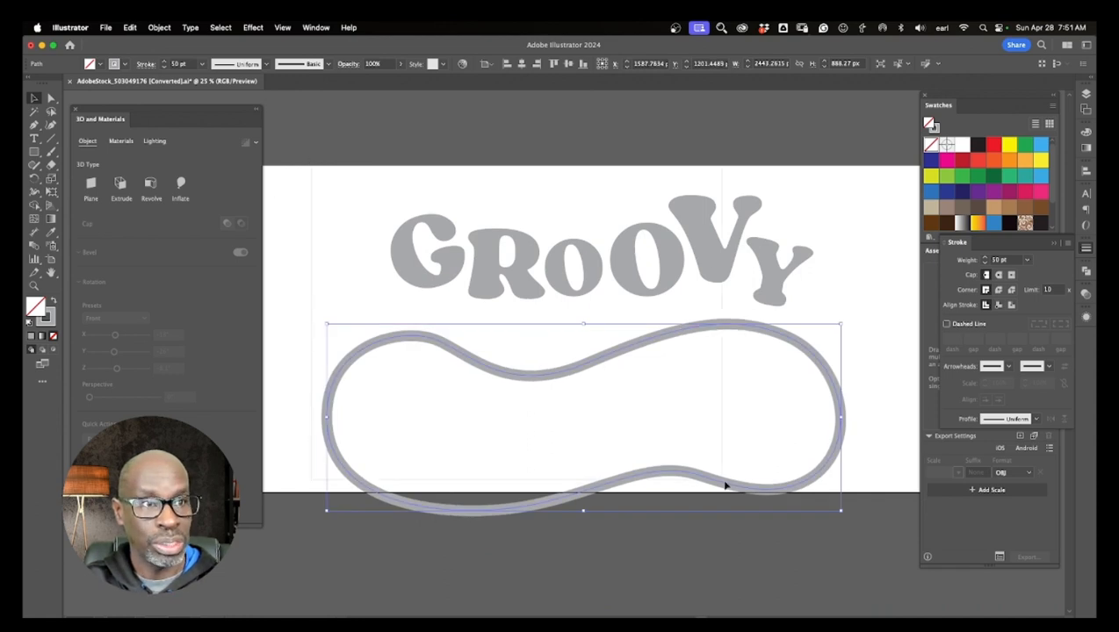
# - Apply the Inflate 3D type to the word and the outline, with Inflate both sides turned on
pyautogui.moveTo(838, 561); pyautogui.dragTo(332, 270)
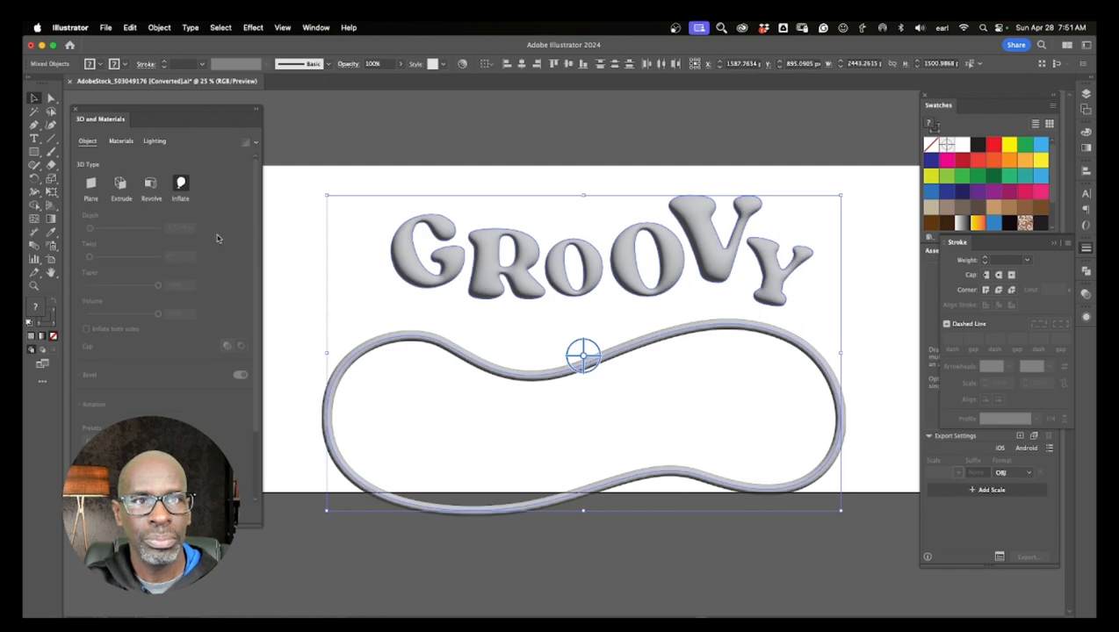
pyautogui.click(304, 255)
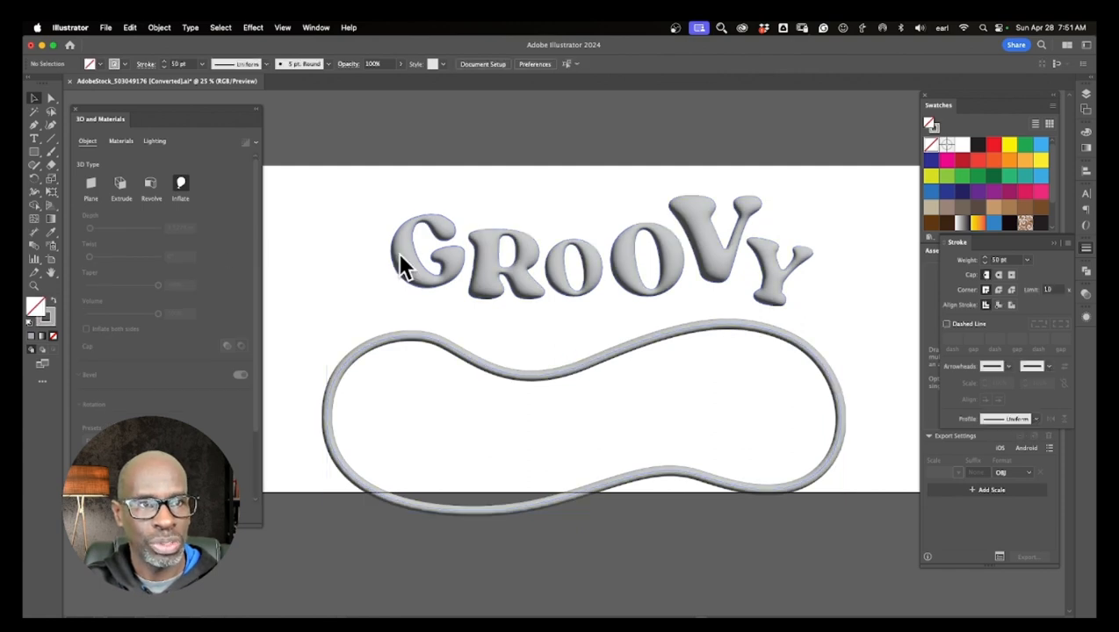
pyautogui.click(400, 261)
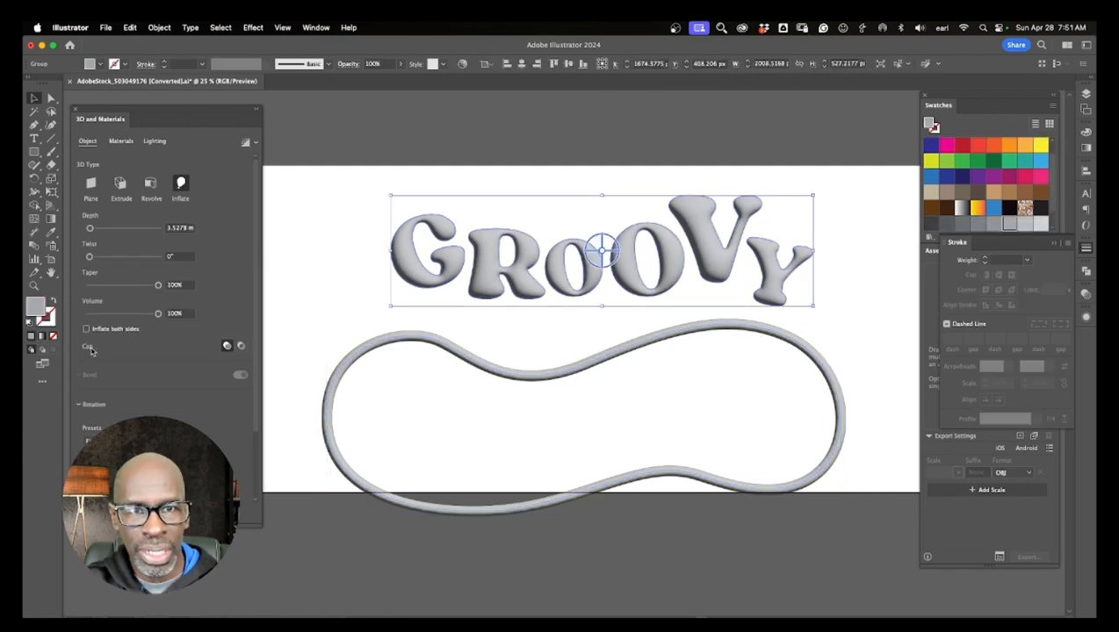
pyautogui.click(480, 370)
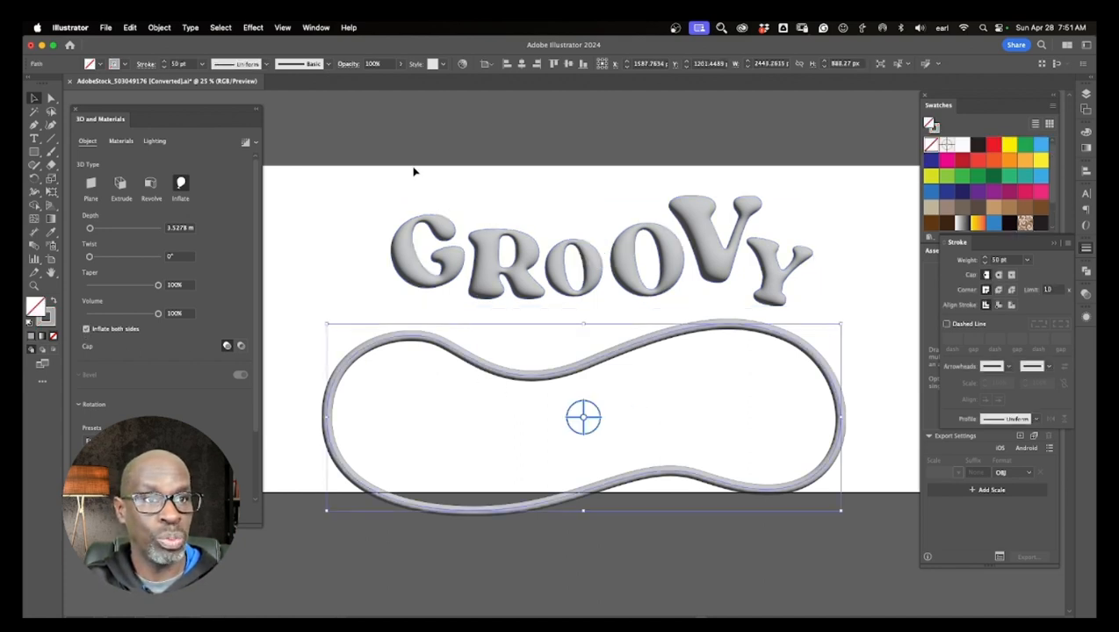
# - Add the inflated word and the wavy outline to the Asset Export collection as two separate assets
pyautogui.moveTo(358, 157)
pyautogui.mouseDown()
pyautogui.moveTo(844, 517)
pyautogui.moveTo(828, 544)
pyautogui.mouseUp()
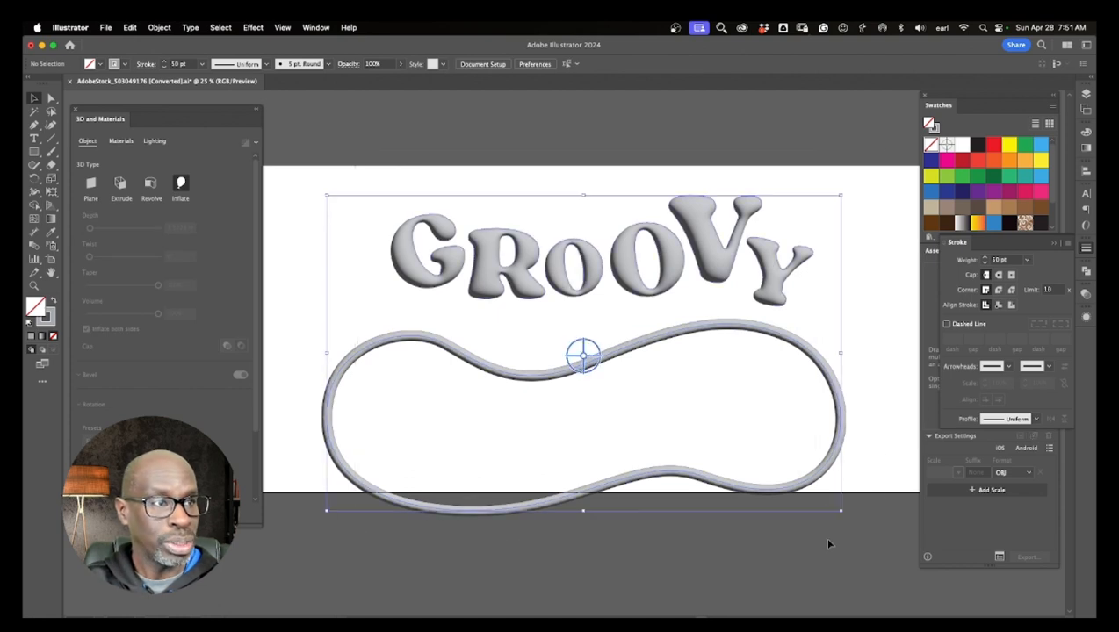
pyautogui.click(925, 328)
pyautogui.moveTo(747, 328); pyautogui.dragTo(1010, 364)
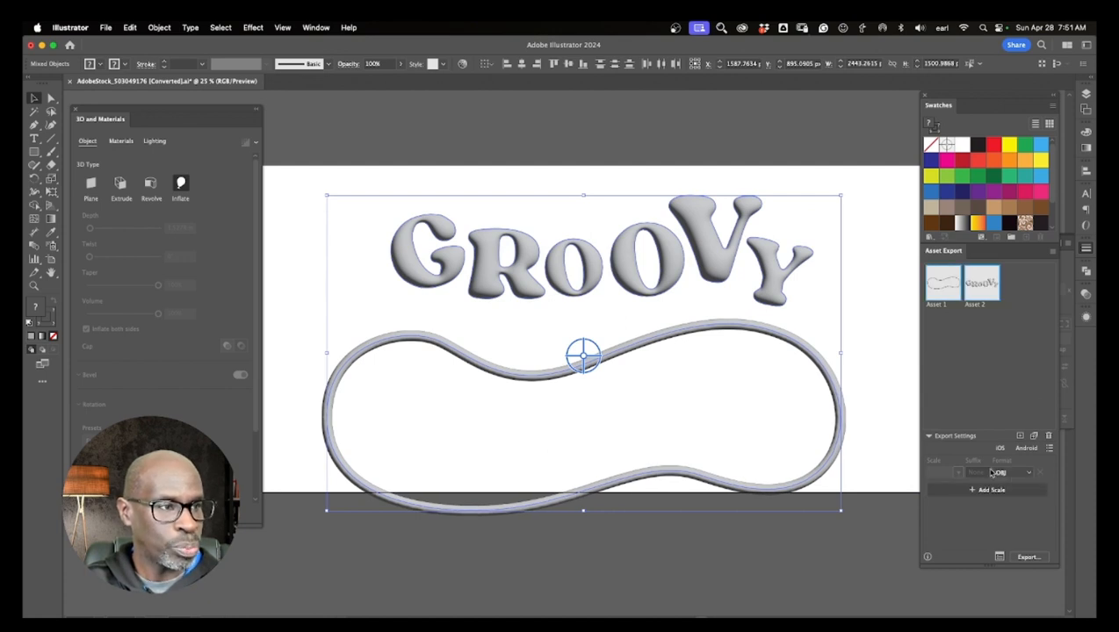
# - Export both collected assets as OBJ files into the IronMan folder on the Desktop
pyautogui.click(1025, 557)
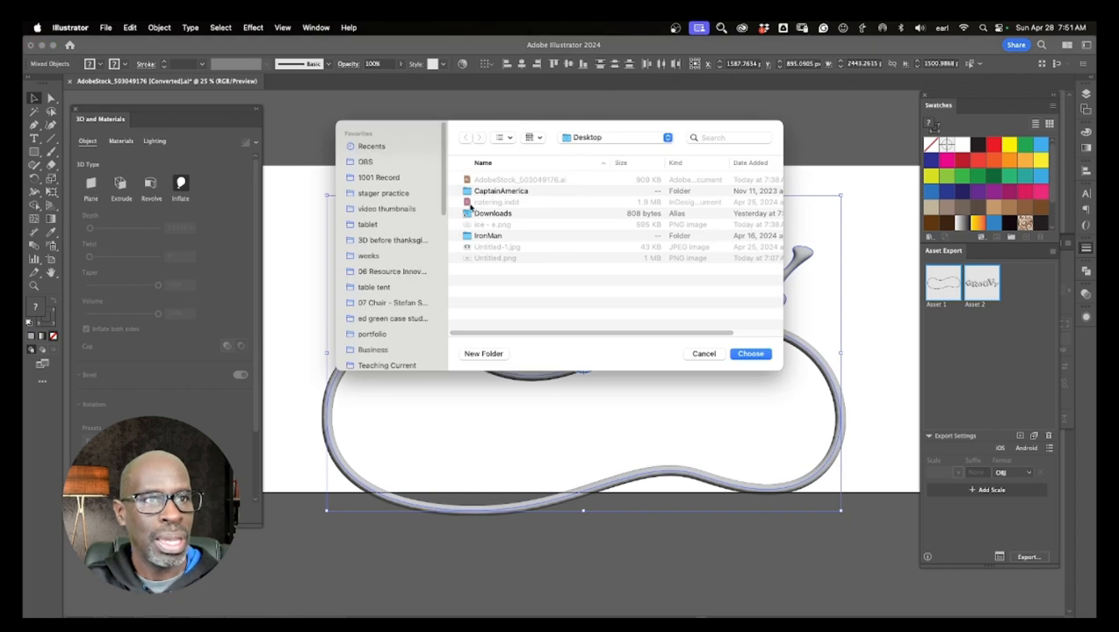
pyautogui.doubleClick(486, 237)
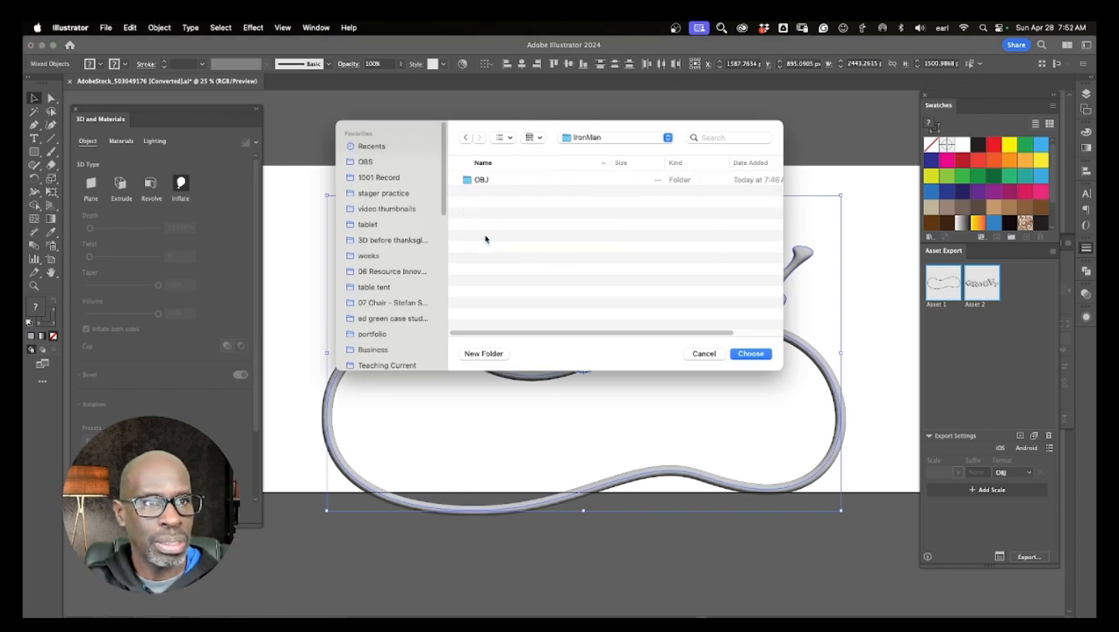
pyautogui.click(751, 354)
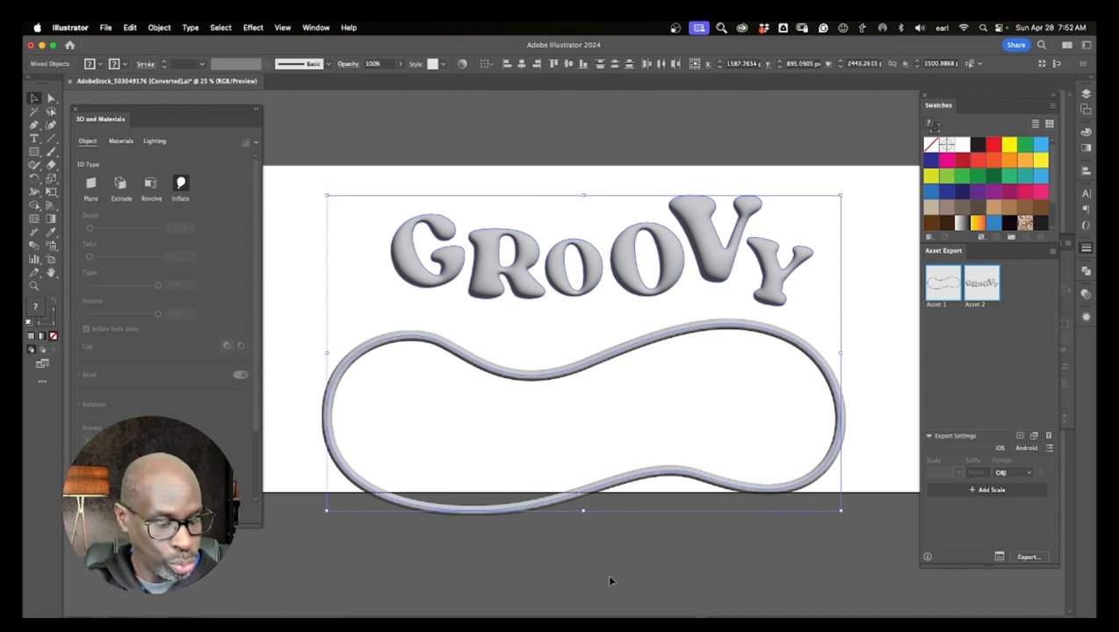
# - Switch to Substance 3D Stager and import the outline and word OBJ files, including unused materials and generating UVs for models without them
pyautogui.hotkey('ctrl', 'Up')
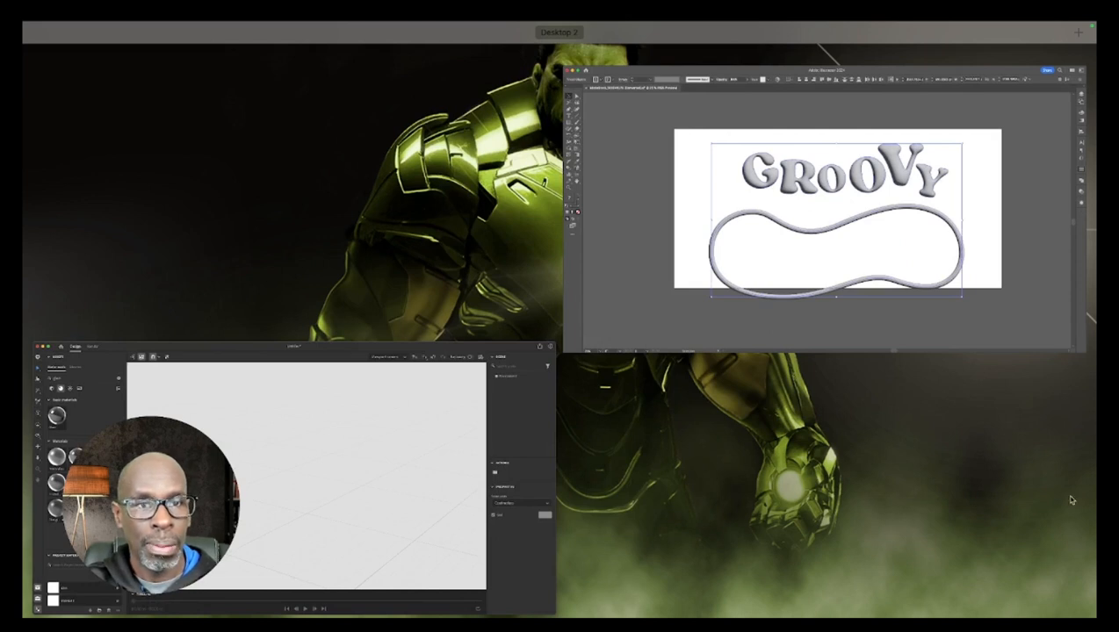
pyautogui.click(365, 458)
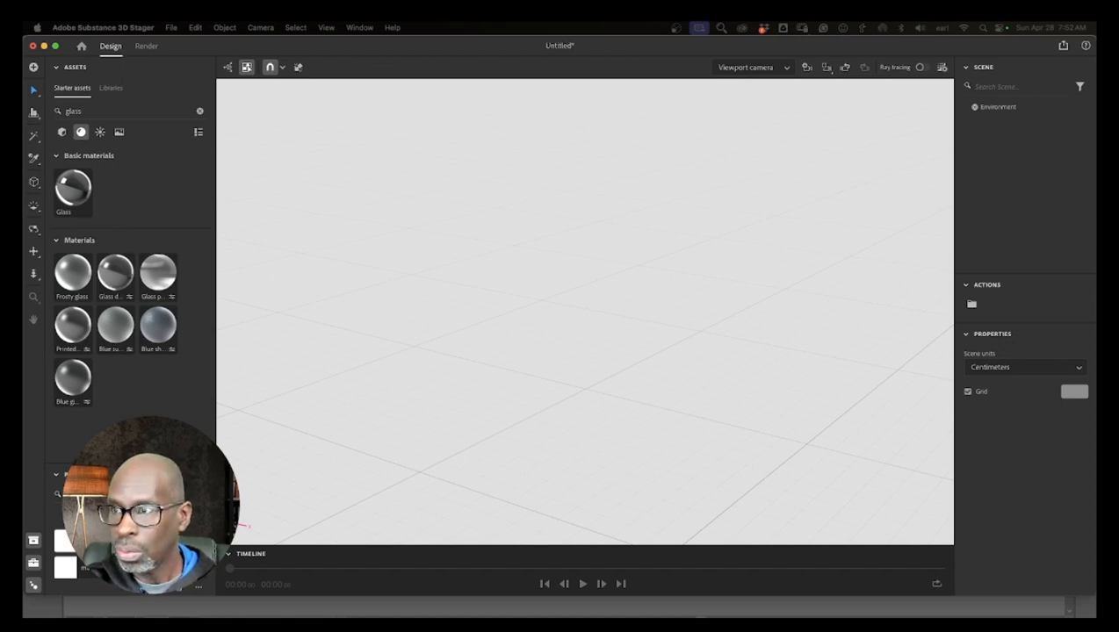
pyautogui.moveTo(684, 374); pyautogui.dragTo(536, 277)
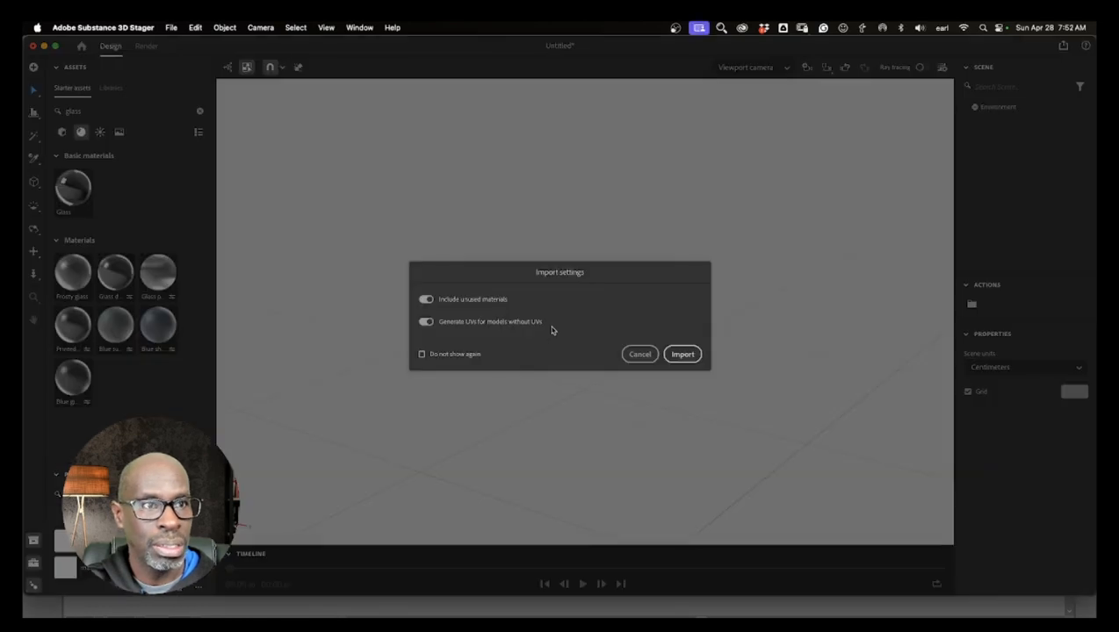
pyautogui.click(685, 355)
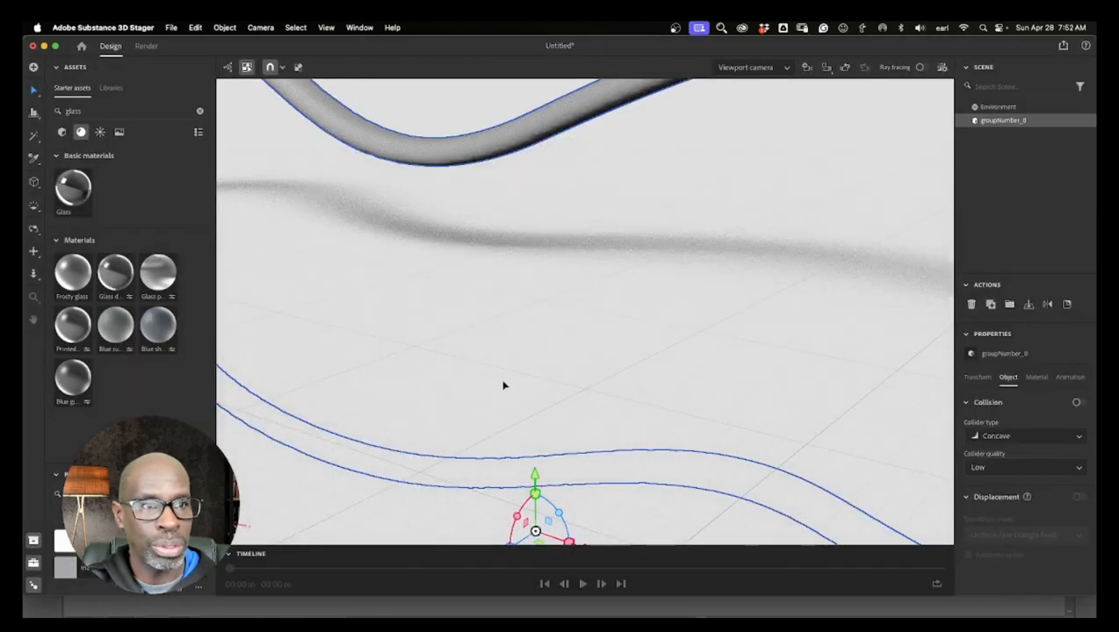
pyautogui.press('f')
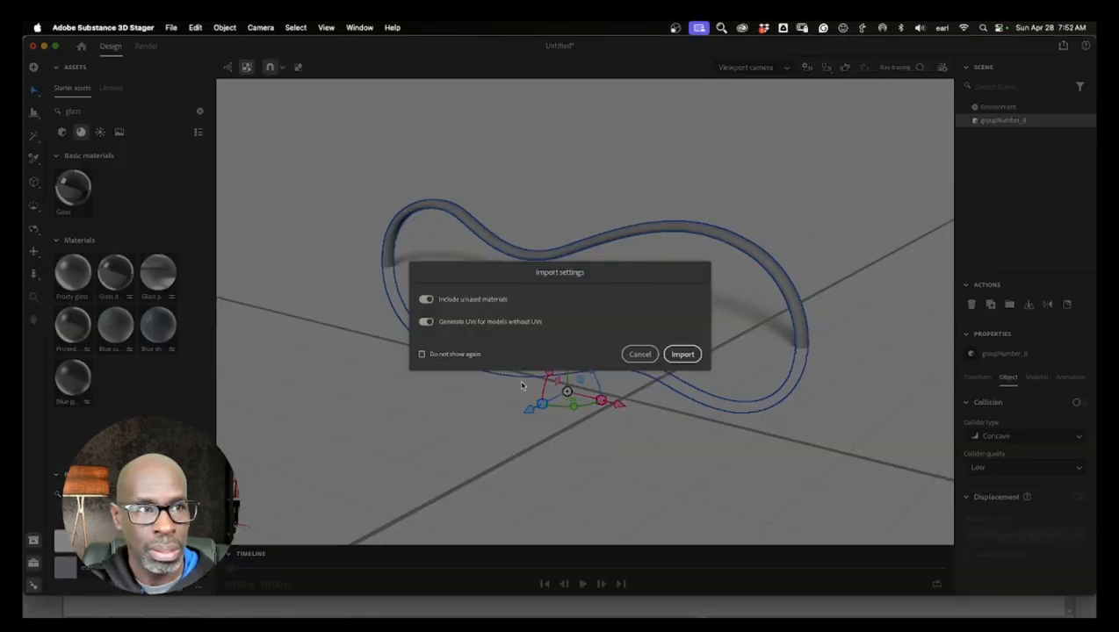
pyautogui.click(701, 354)
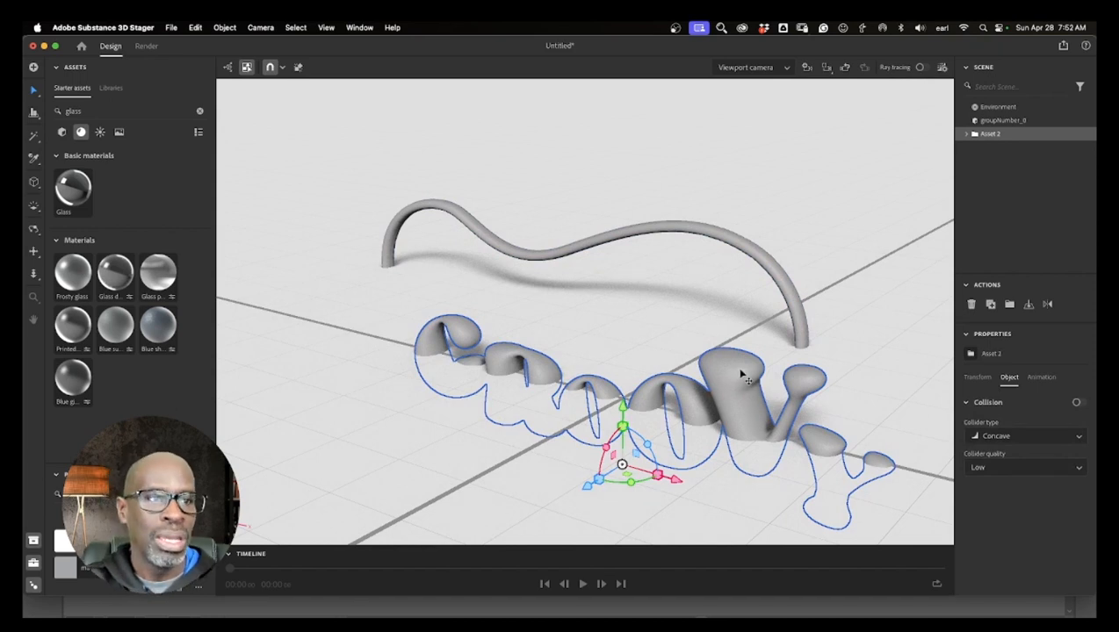
# - Raise the GROOVY word above the ground plane and view the lettering from the front
pyautogui.moveTo(622, 406); pyautogui.dragTo(609, 299)
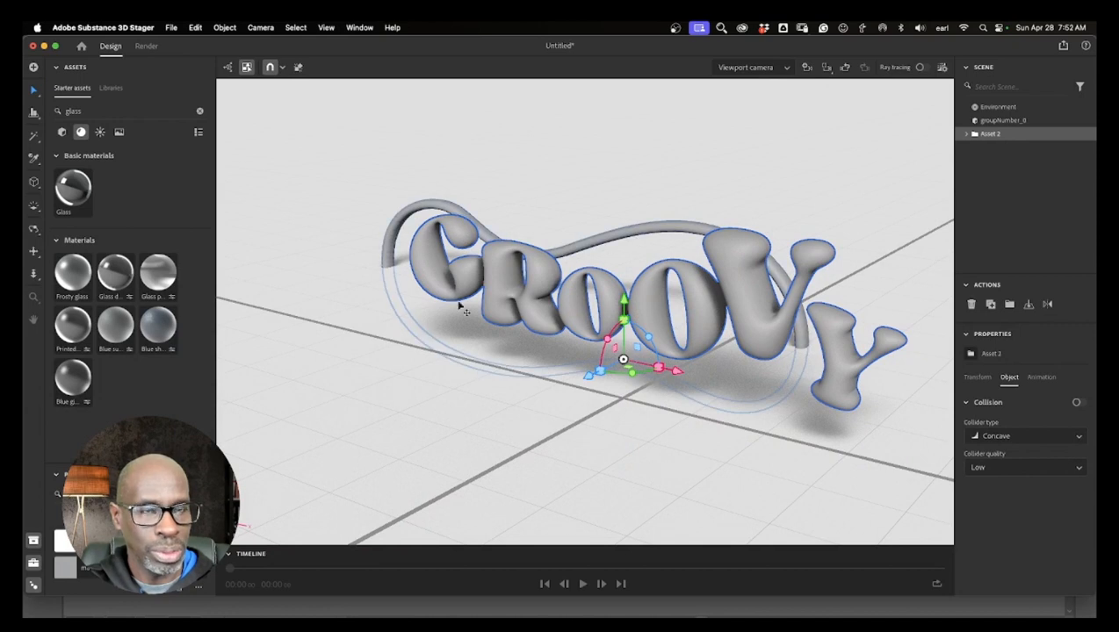
pyautogui.click(34, 228)
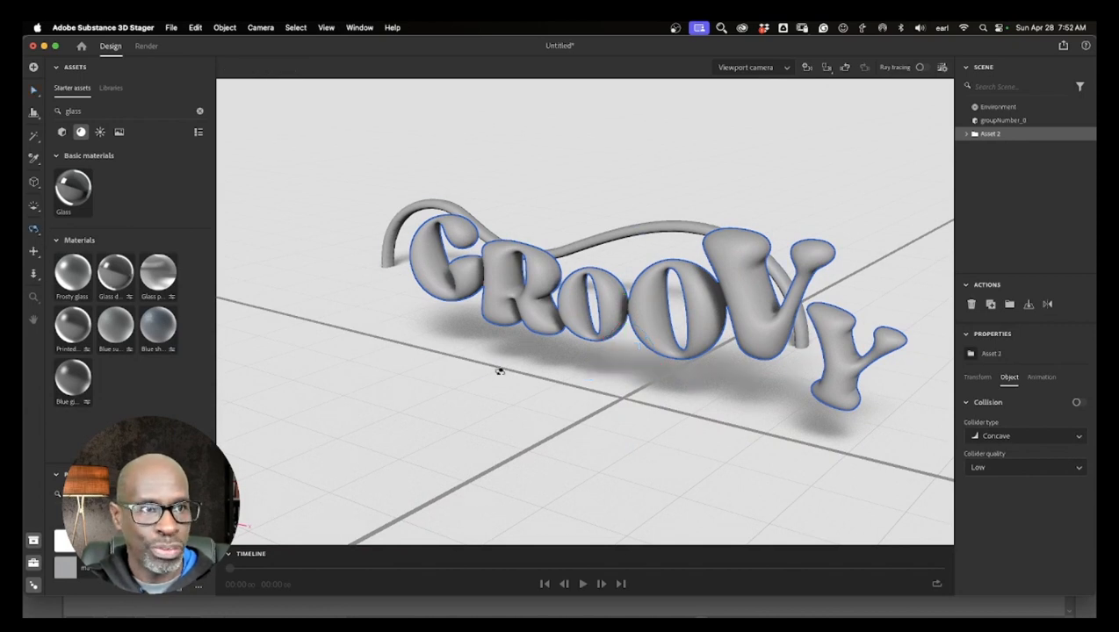
pyautogui.moveTo(500, 370); pyautogui.dragTo(642, 366)
pyautogui.click(34, 91)
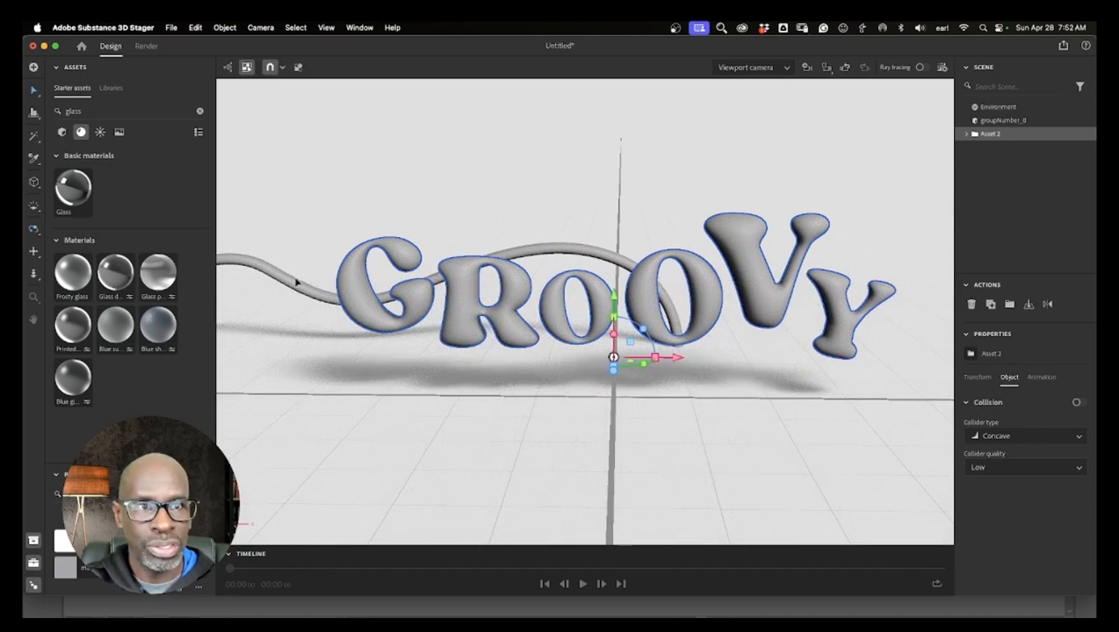
# - Select the wavy outline and the word together and align their centres in height, depth and width
pyautogui.click(287, 283)
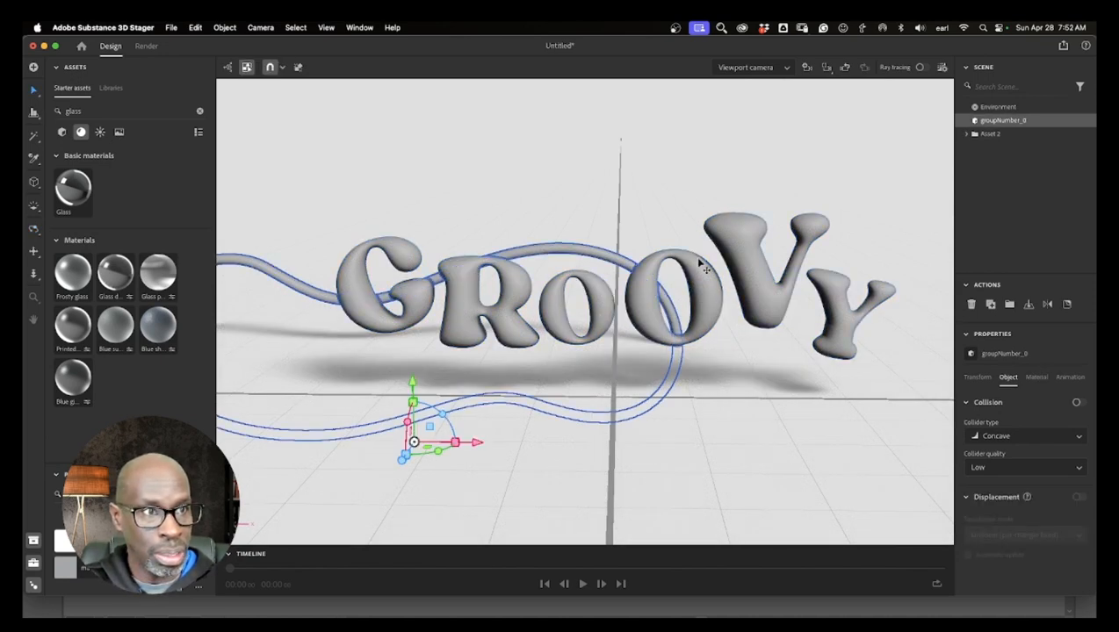
pyautogui.keyDown('shift'); pyautogui.click(737, 277); pyautogui.keyUp('shift')
pyautogui.click(33, 113)
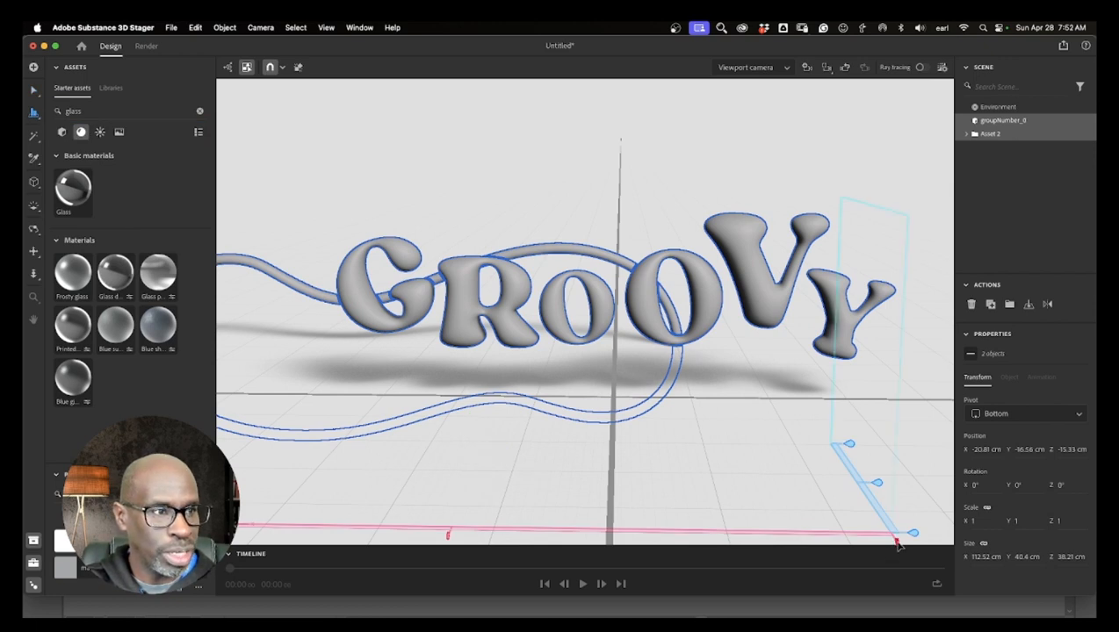
pyautogui.click(897, 544)
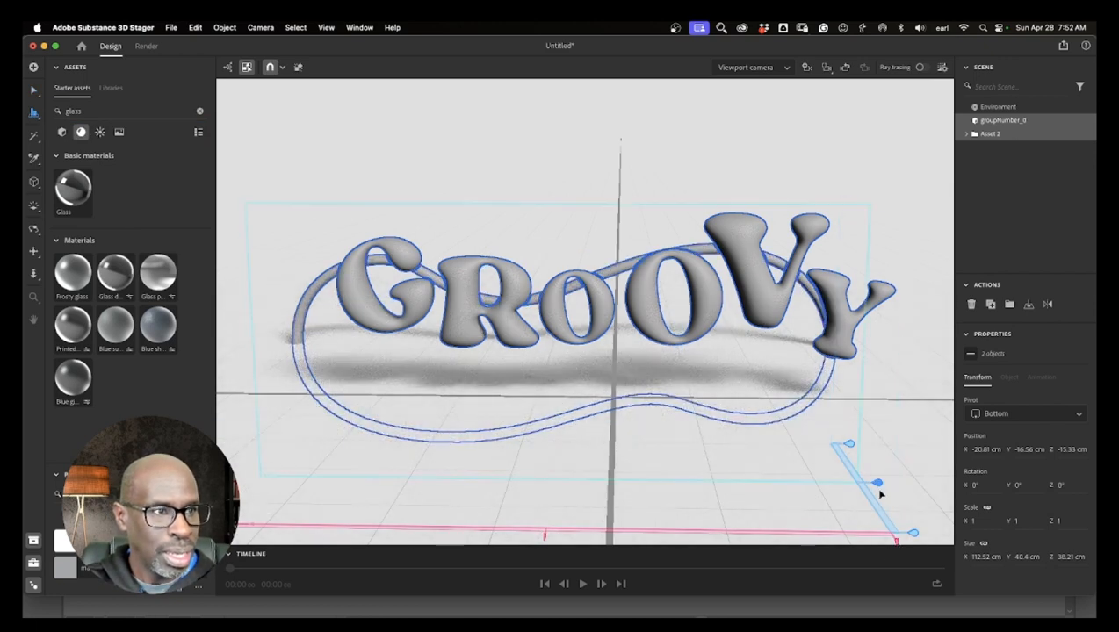
pyautogui.scroll(-5, 775, 443)
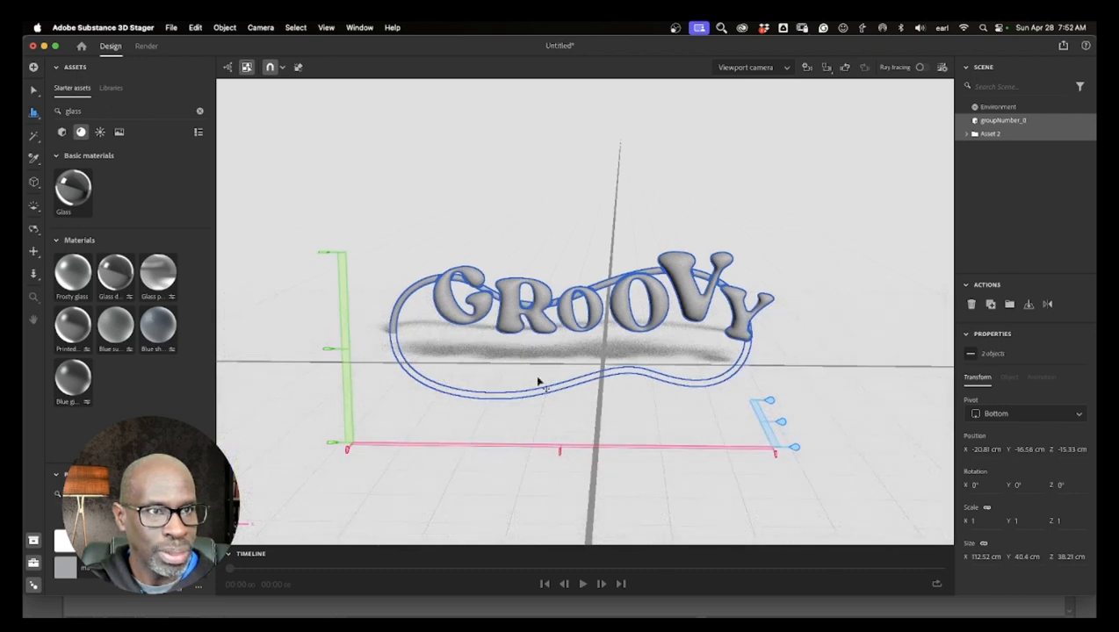
pyautogui.click(323, 252)
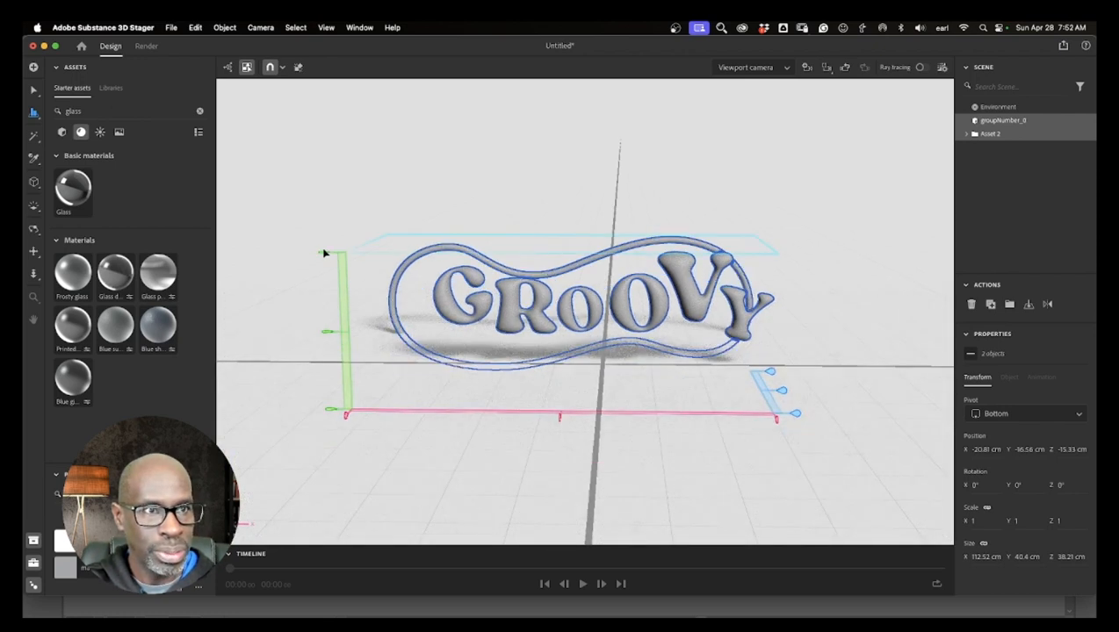
pyautogui.click(326, 333)
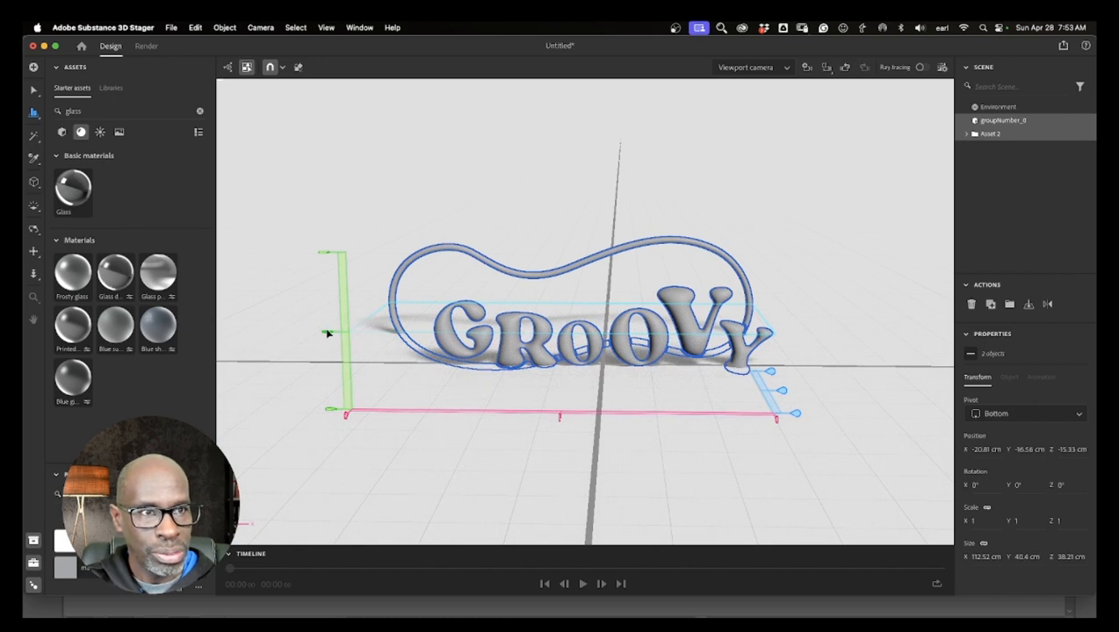
pyautogui.click(783, 391)
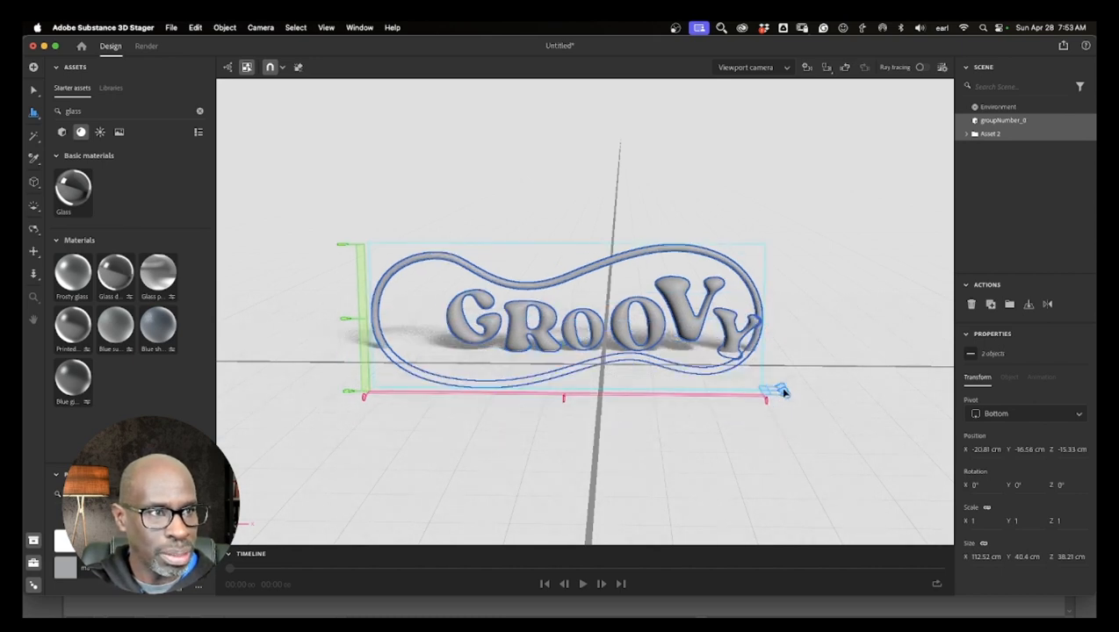
pyautogui.click(565, 400)
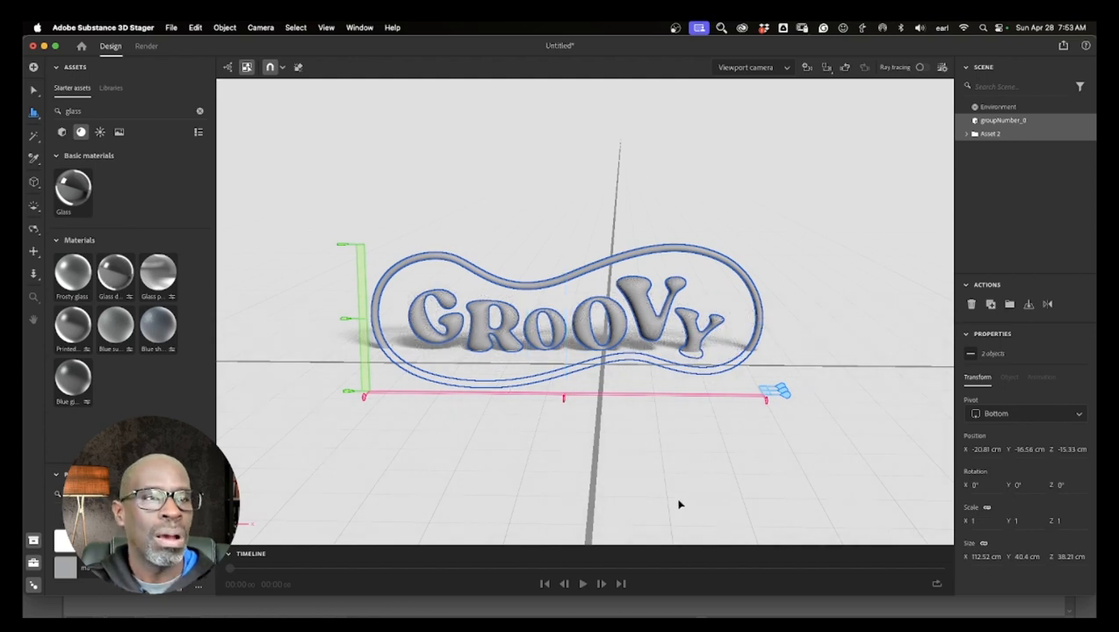
# - Select the outline and the word again and raise them together until the outline clears the ground, at about Y 1.08 cm
pyautogui.click(663, 468)
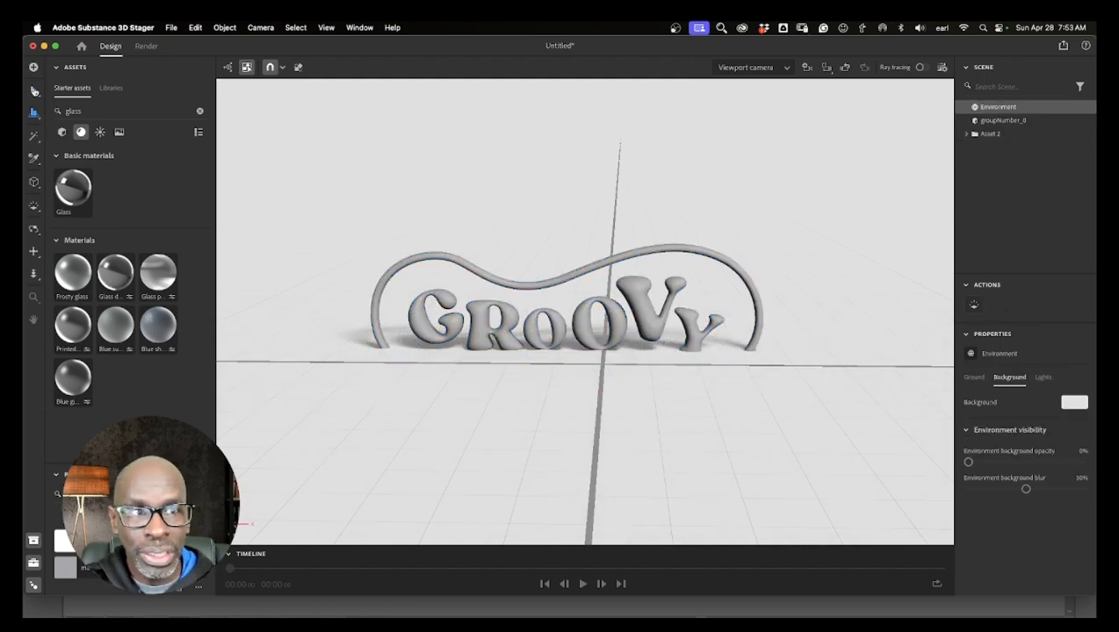
pyautogui.click(514, 383)
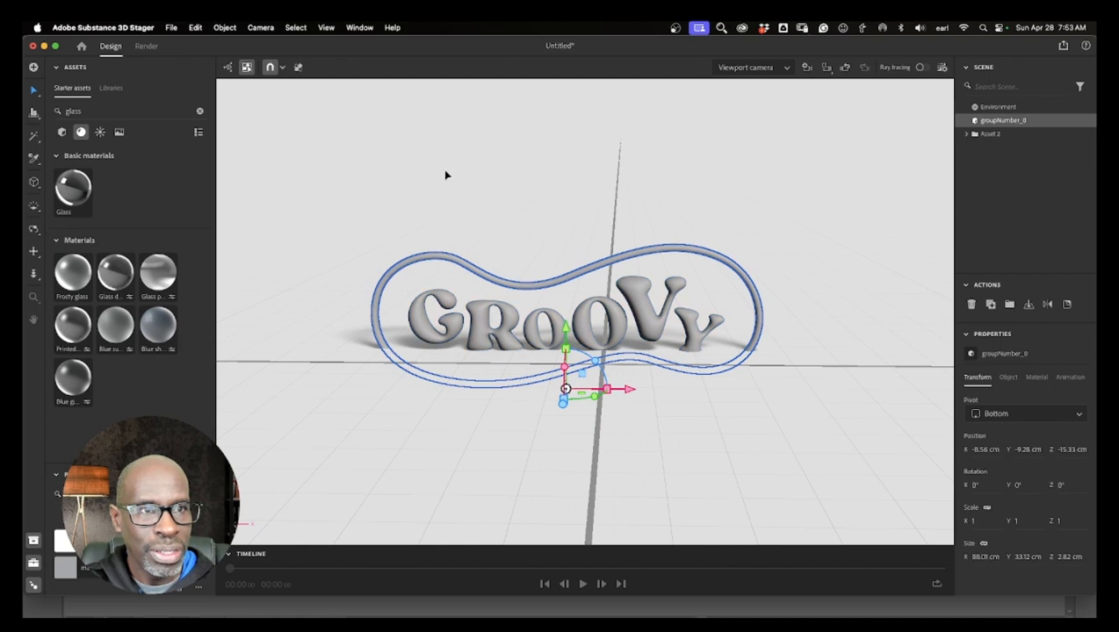
pyautogui.moveTo(426, 195); pyautogui.dragTo(564, 286)
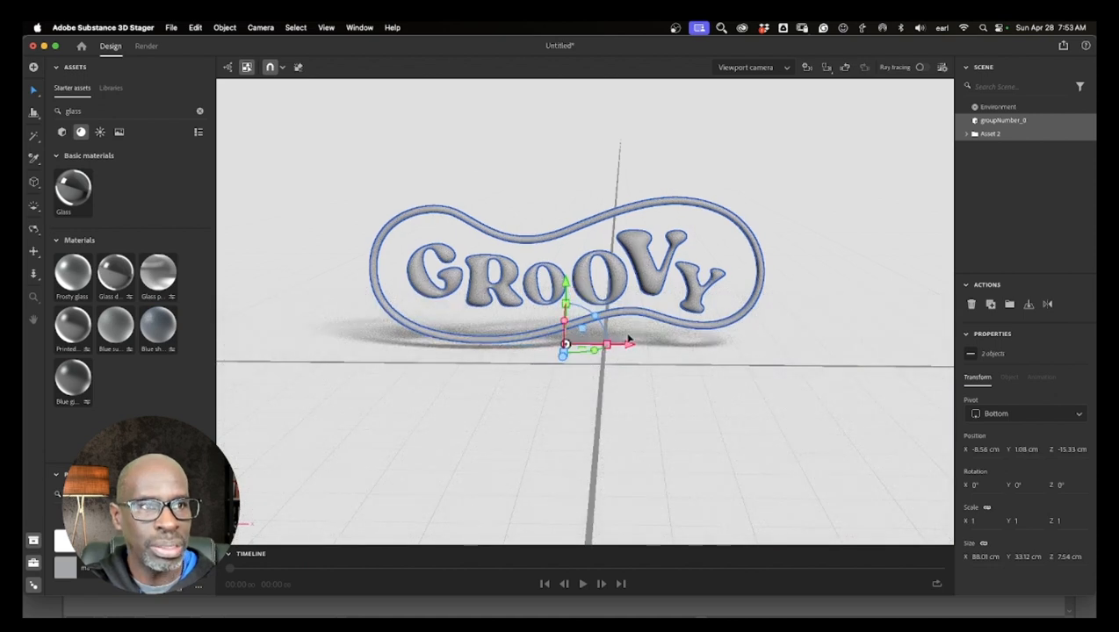
# - Frame the lettering closely from the front and add a camera from the current view
pyautogui.scroll(5, 595, 339)
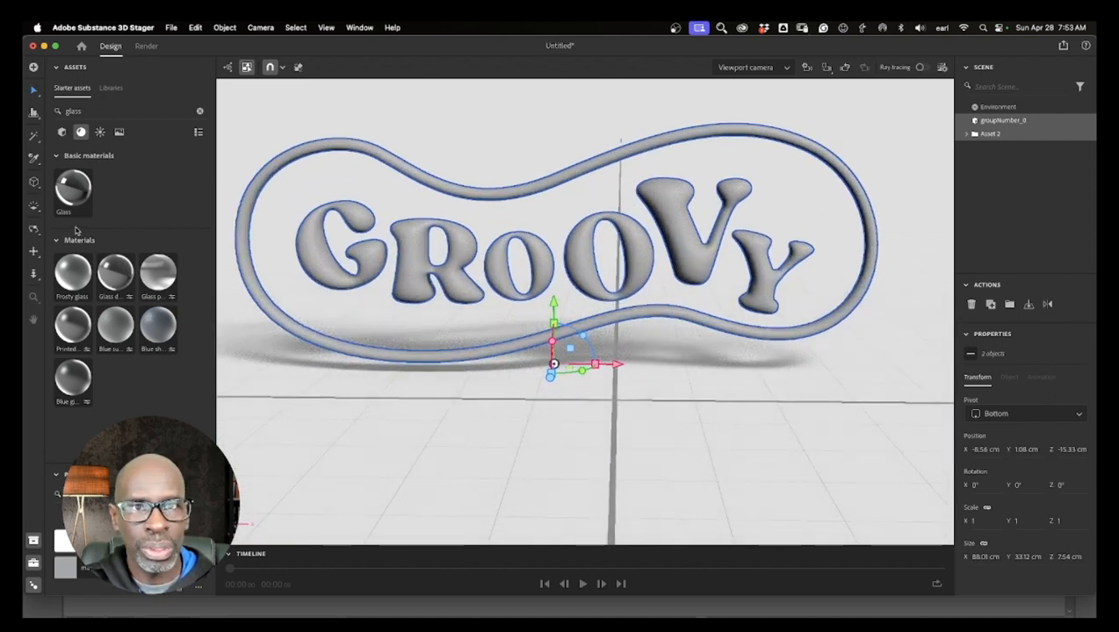
pyautogui.click(34, 252)
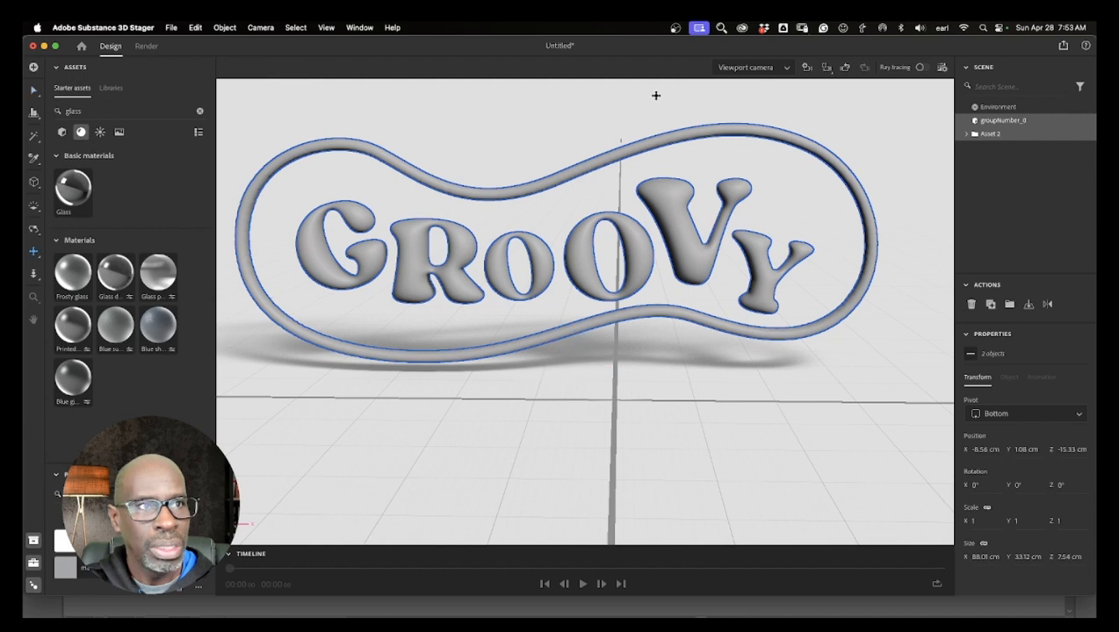
pyautogui.click(806, 68)
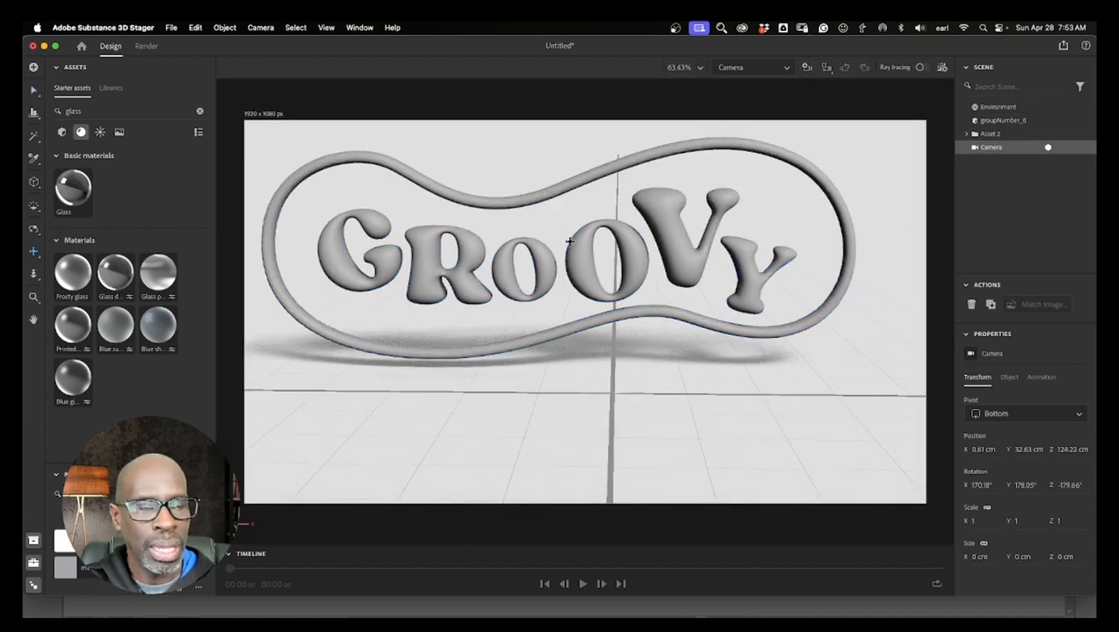
# - Reposition the camera to a lower, more frontal angle, pulled back so the outline sits centred with a margin in the frame
pyautogui.moveTo(569, 240); pyautogui.dragTo(608, 290)
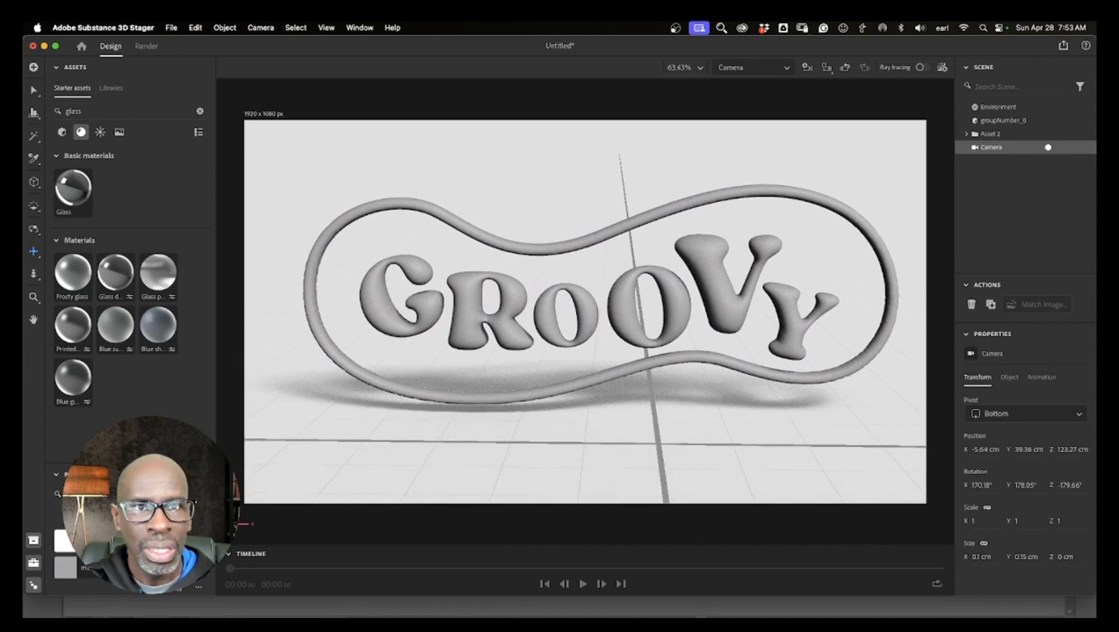
pyautogui.click(33, 229)
pyautogui.moveTo(537, 330); pyautogui.dragTo(605, 326)
pyautogui.click(33, 251)
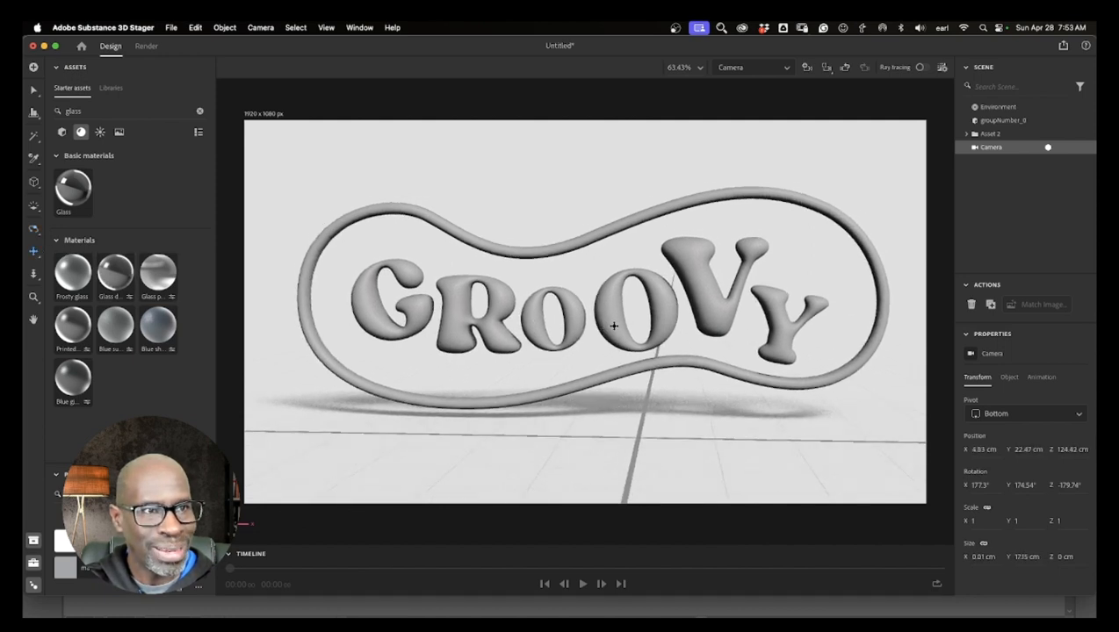
pyautogui.scroll(-3, 615, 326)
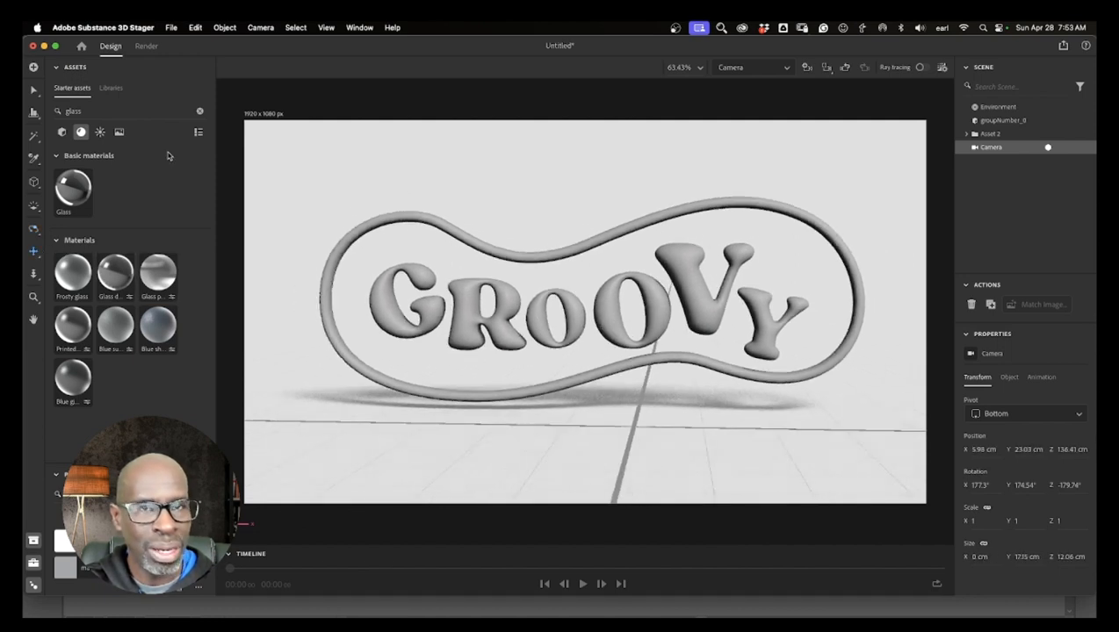
# - Select the GROOVY word, clear the material search and apply the Gloss paint material to it
pyautogui.press('v')
pyautogui.click(506, 228)
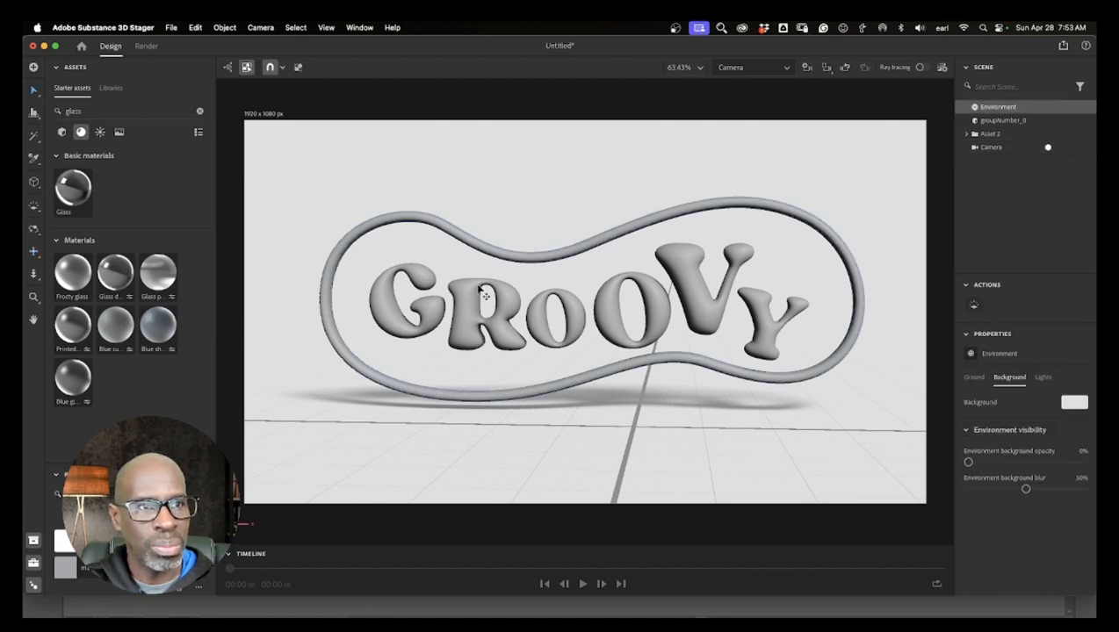
pyautogui.click(479, 292)
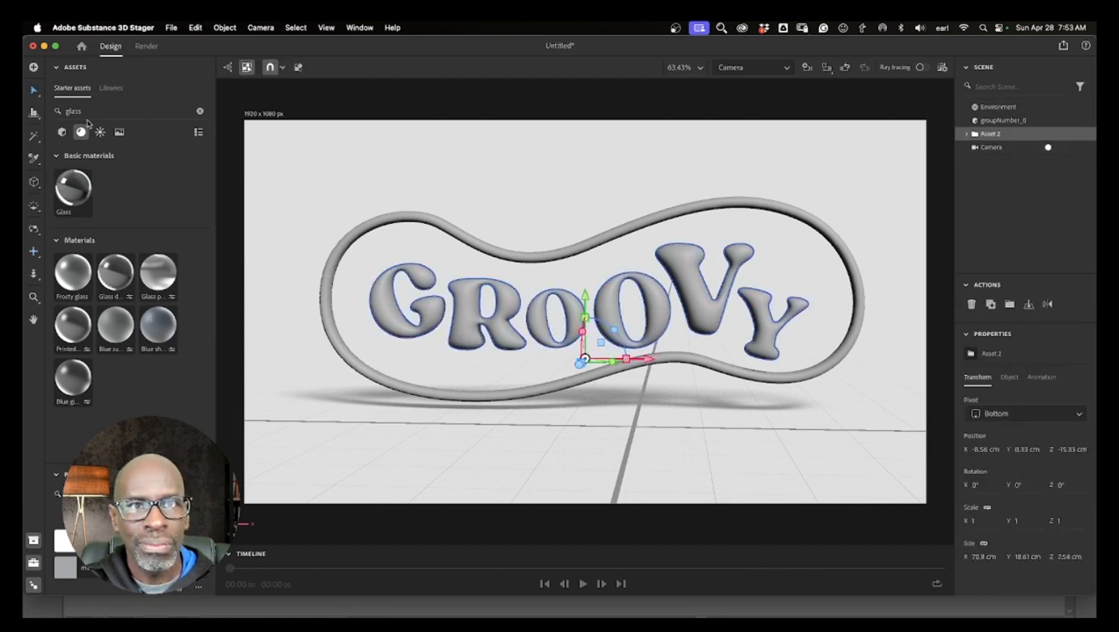
pyautogui.click(200, 115)
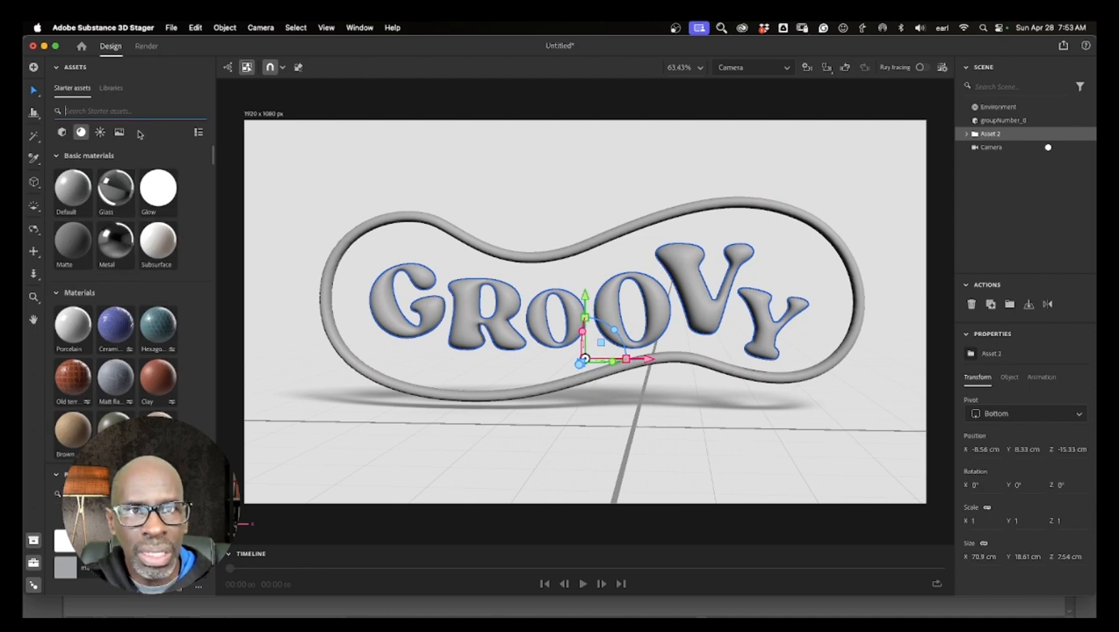
pyautogui.scroll(-10, 162, 286)
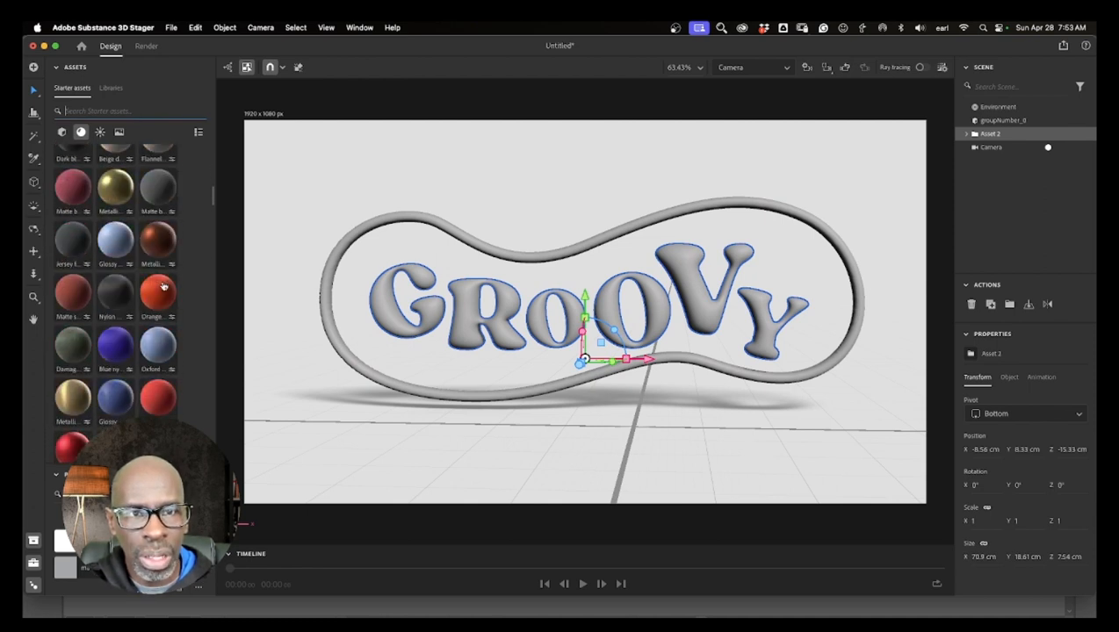
pyautogui.scroll(-5, 163, 287)
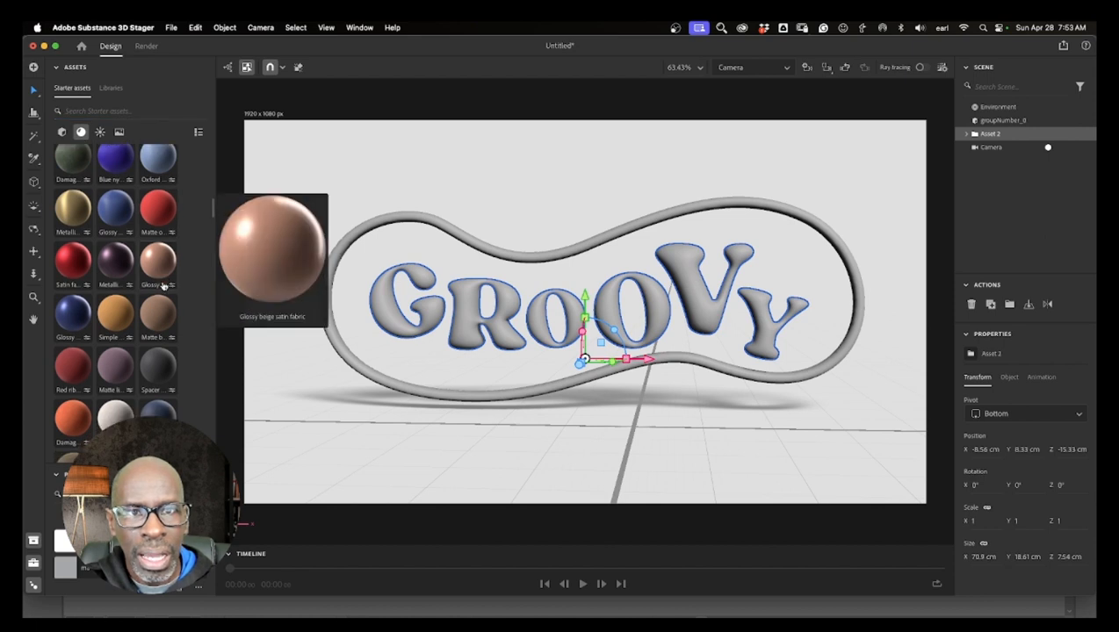
pyautogui.scroll(-8, 162, 287)
pyautogui.scroll(-5, 152, 296)
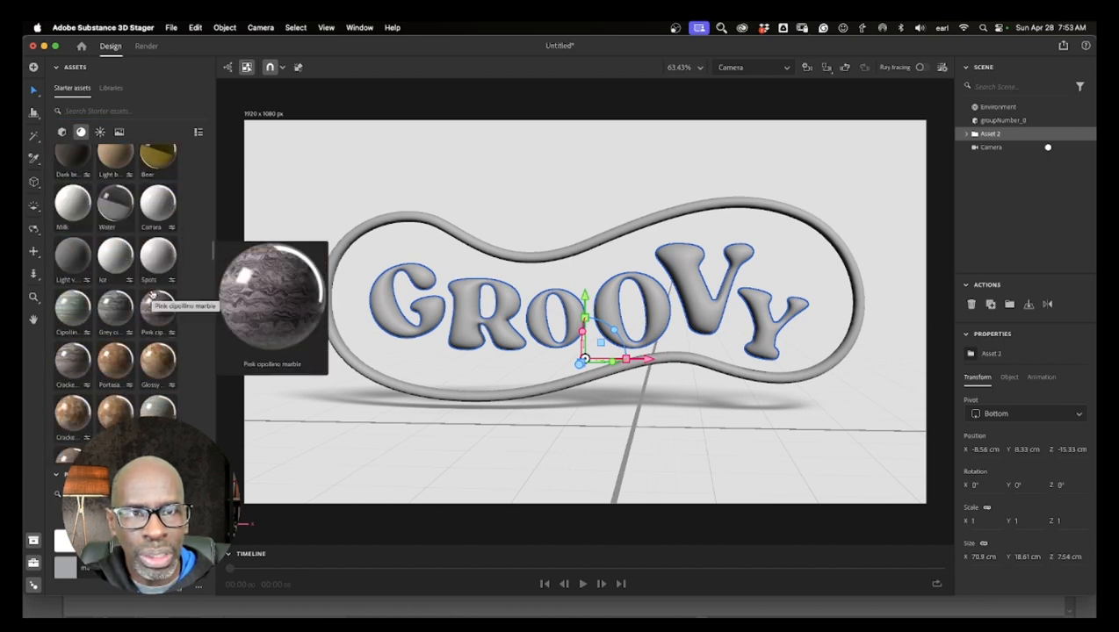
pyautogui.scroll(-8, 127, 307)
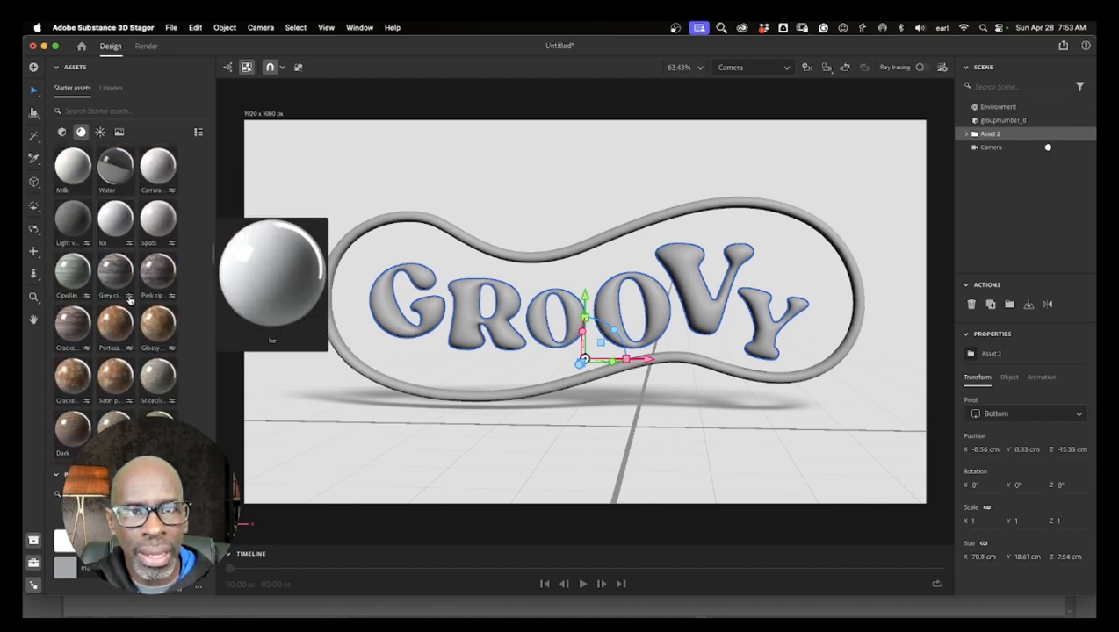
pyautogui.scroll(-5, 130, 301)
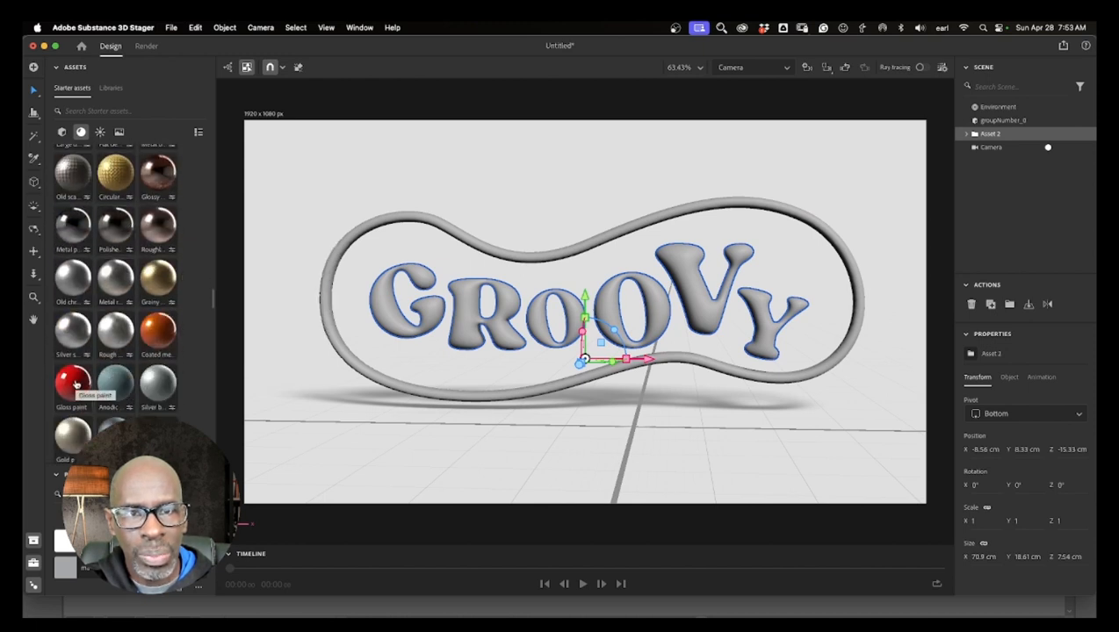
pyautogui.click(74, 384)
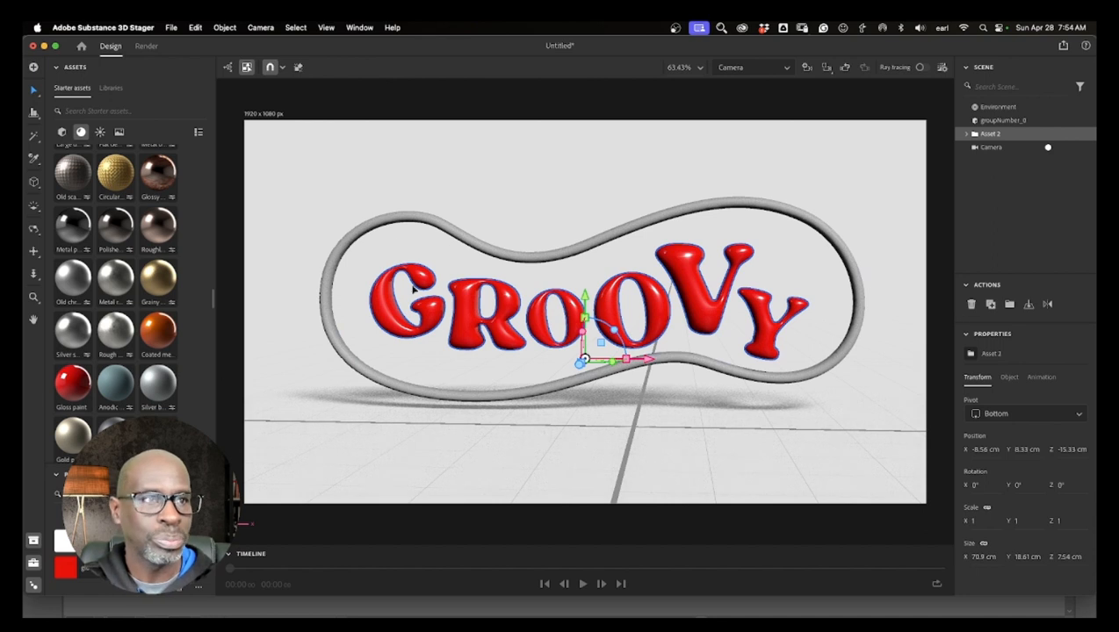
# - Apply the basic Metal material to the wavy outline
pyautogui.click(434, 222)
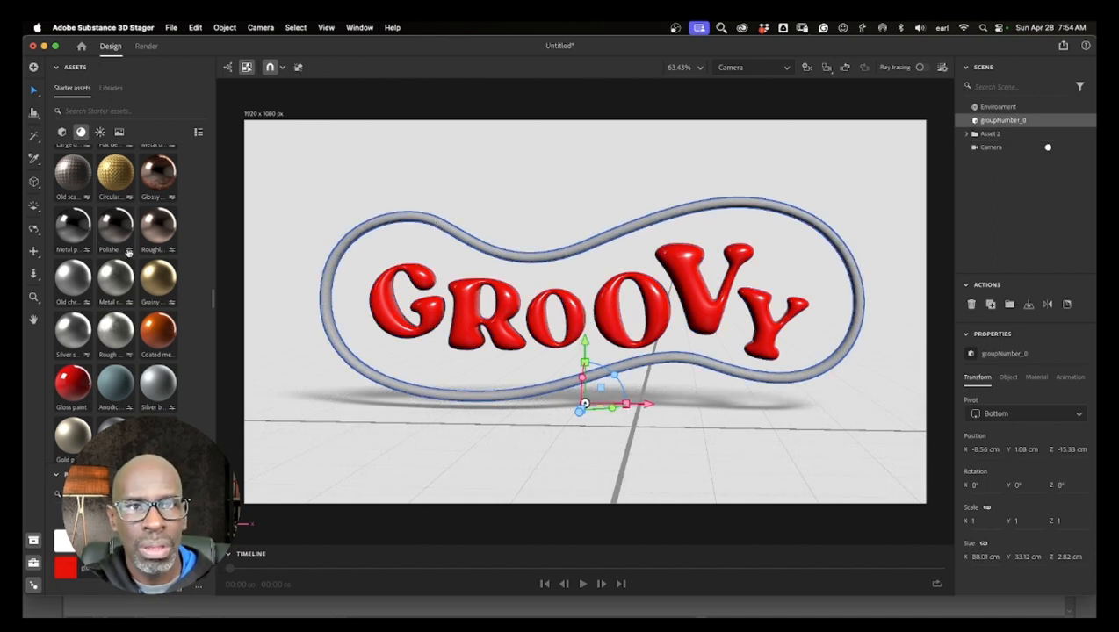
pyautogui.scroll(5, 195, 164)
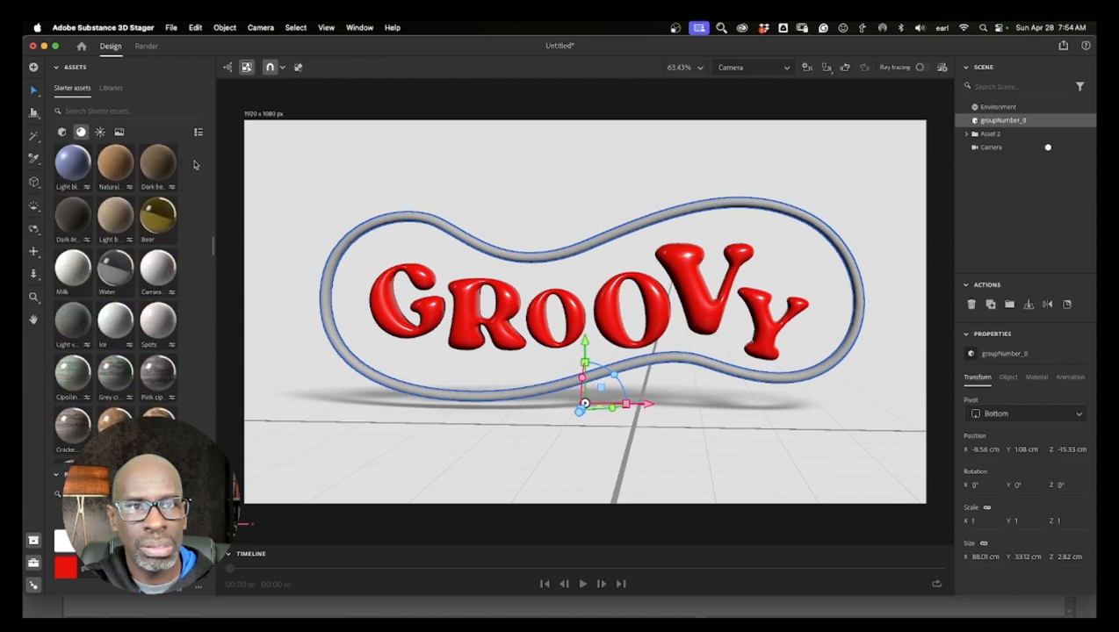
pyautogui.scroll(5, 214, 239)
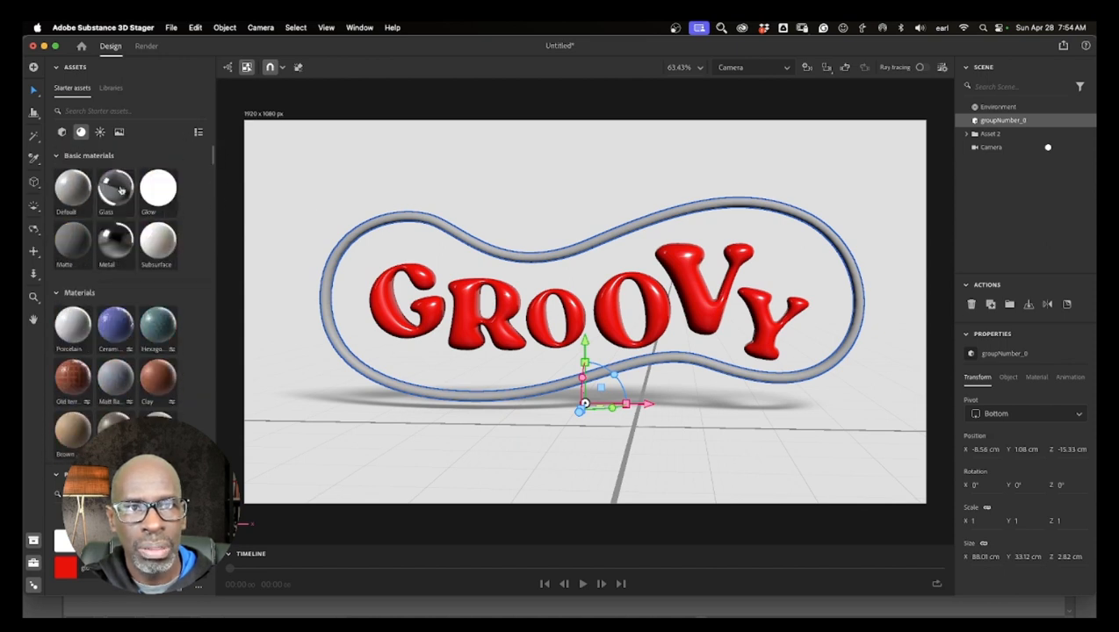
pyautogui.click(115, 236)
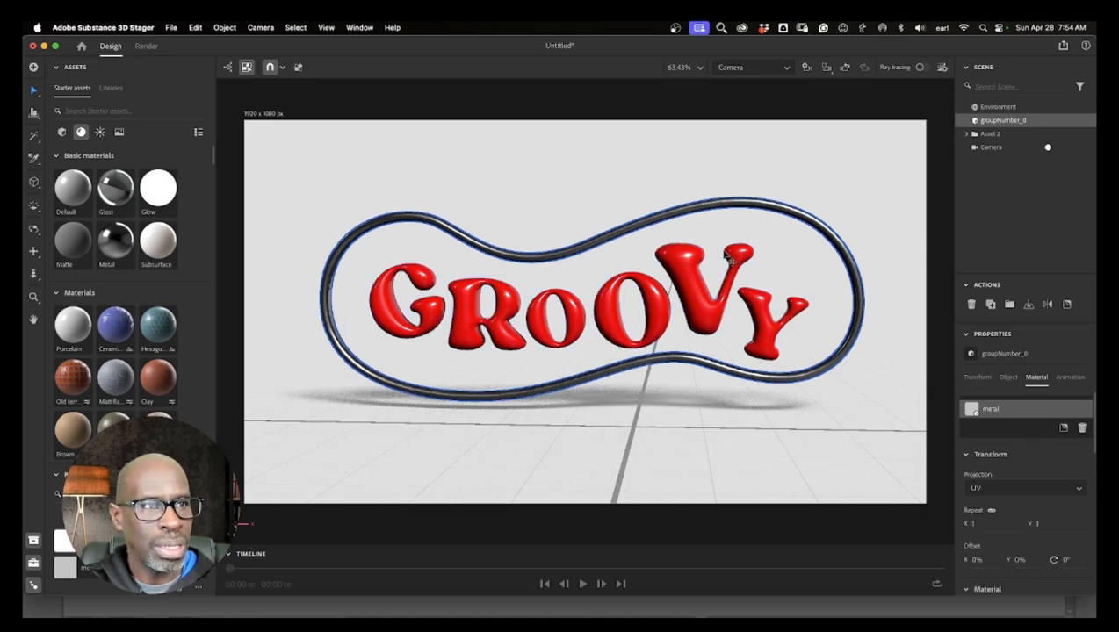
# - Enlarge the GROOVY word slightly and evenly so it fills more of the outline, and orbit the camera slightly sideways
pyautogui.click(738, 202)
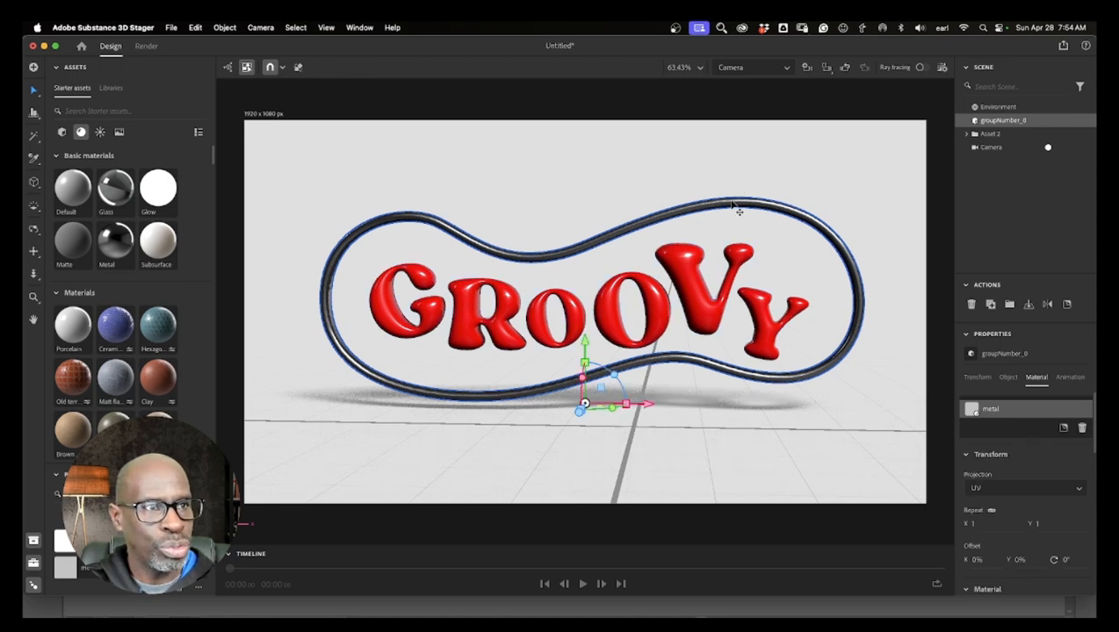
pyautogui.click(742, 255)
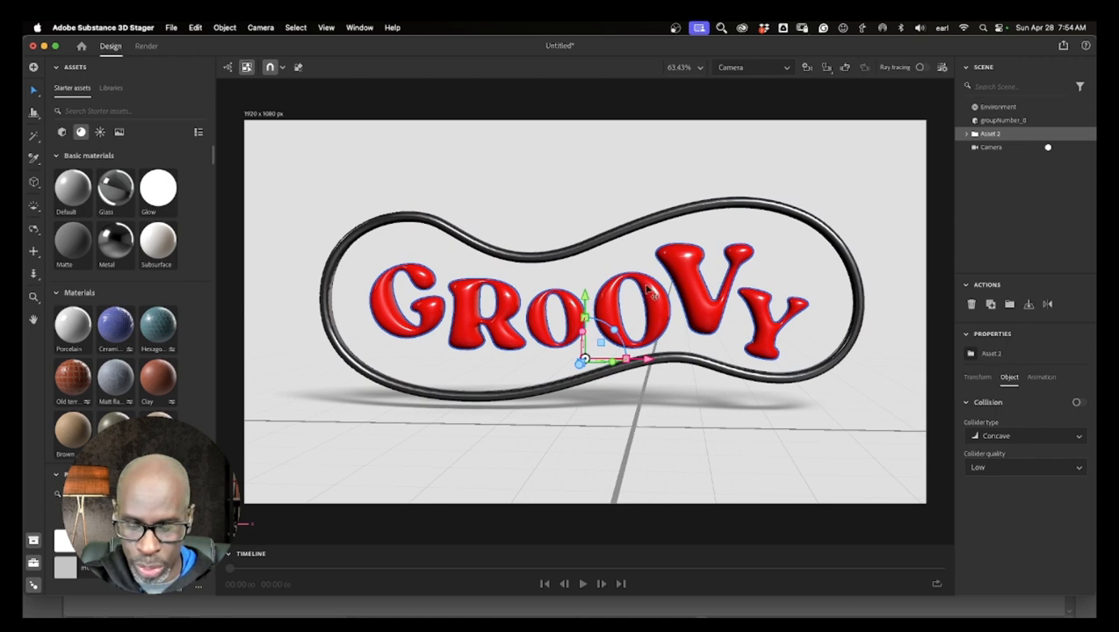
pyautogui.moveTo(588, 322); pyautogui.dragTo(594, 316)
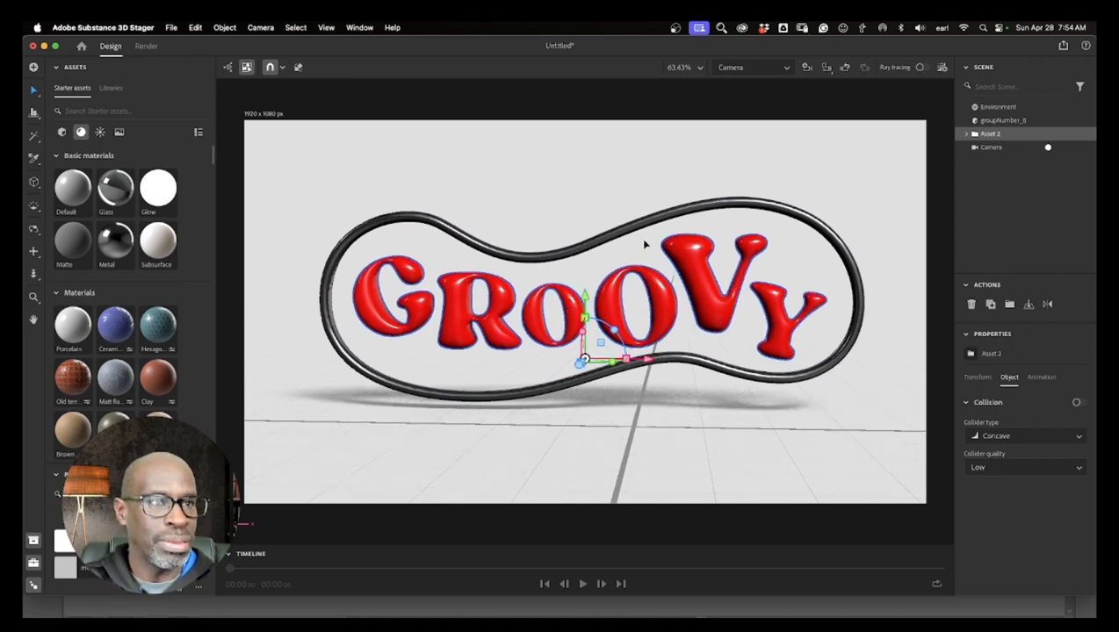
pyautogui.click(33, 228)
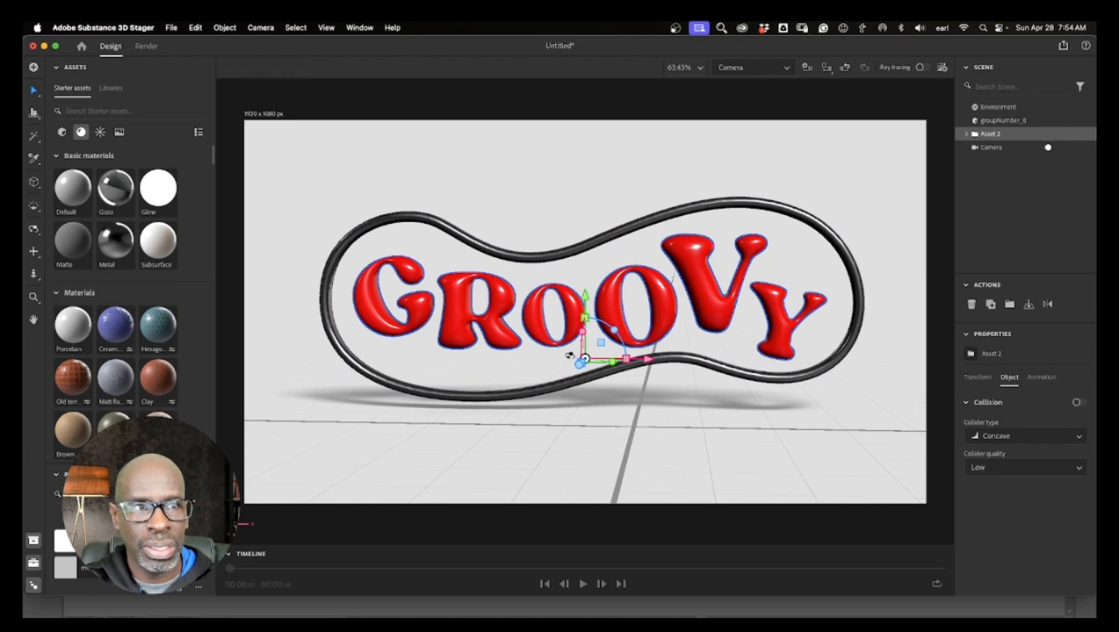
pyautogui.moveTo(713, 358); pyautogui.dragTo(702, 359)
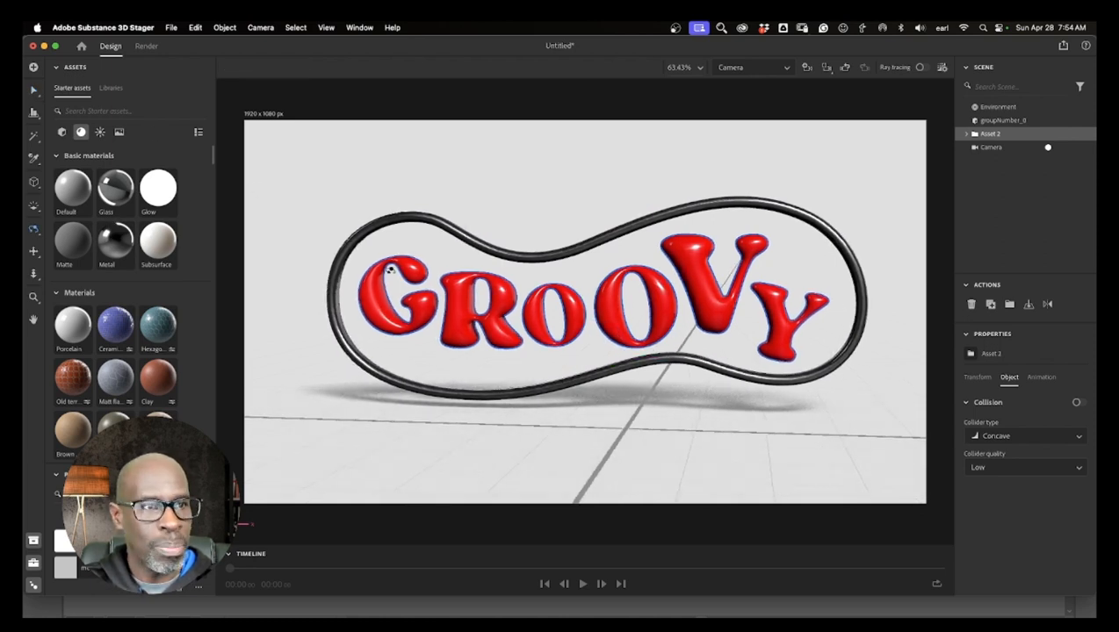
# - Lighten the environment's background colour to a near-white grey
pyautogui.click(34, 90)
pyautogui.click(885, 495)
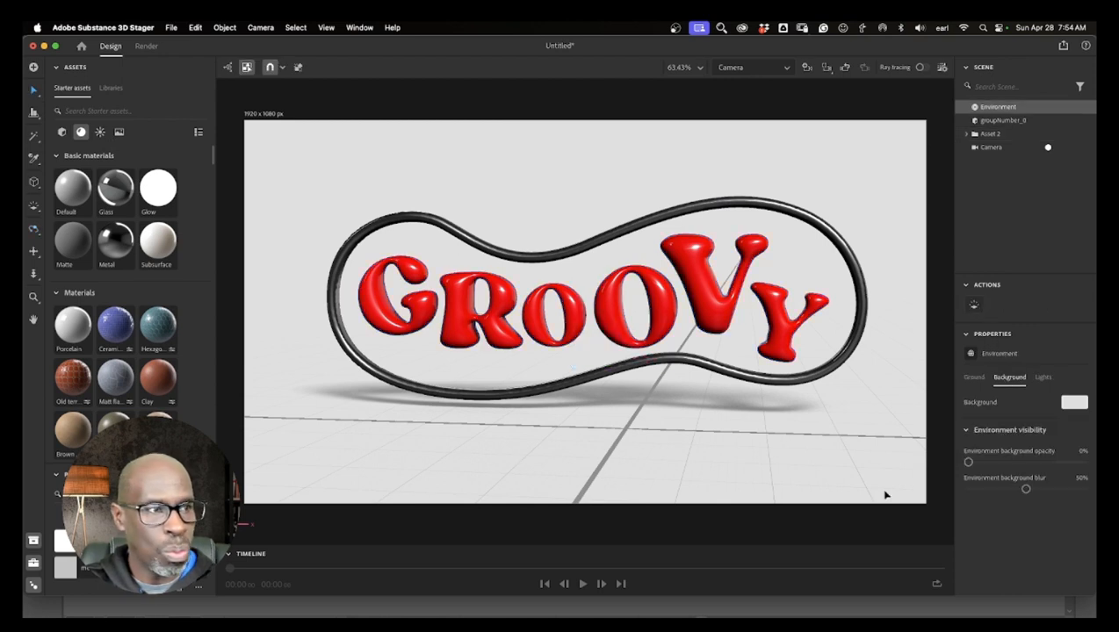
pyautogui.click(1073, 403)
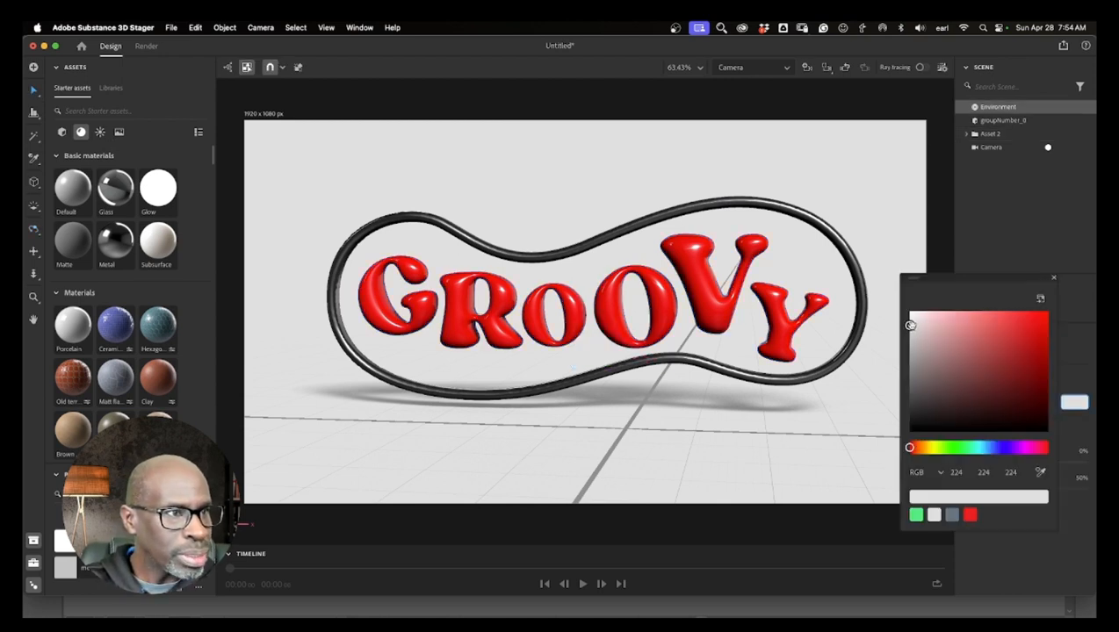
pyautogui.moveTo(910, 326); pyautogui.dragTo(910, 318)
pyautogui.click(831, 473)
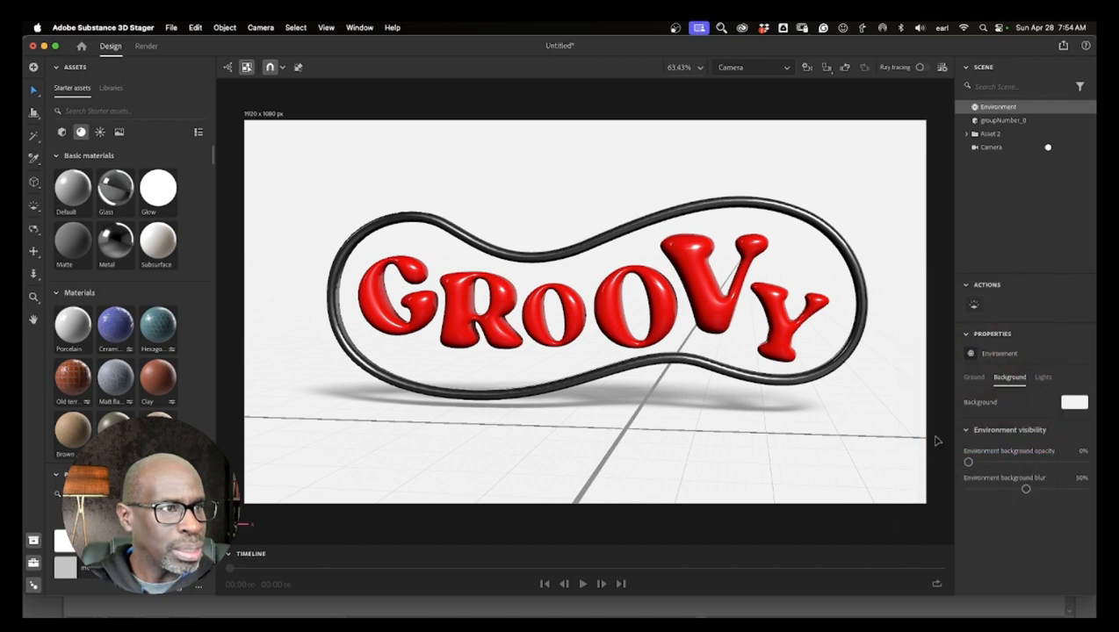
# - Hide the scene grid and turn on ray tracing for the viewport
pyautogui.click(974, 378)
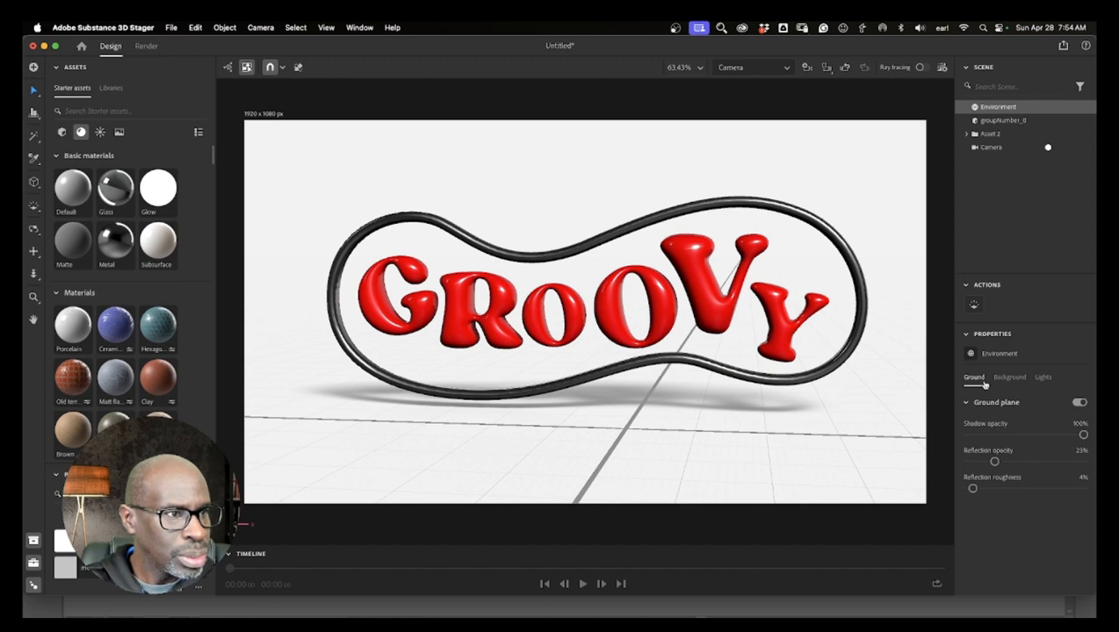
pyautogui.click(937, 329)
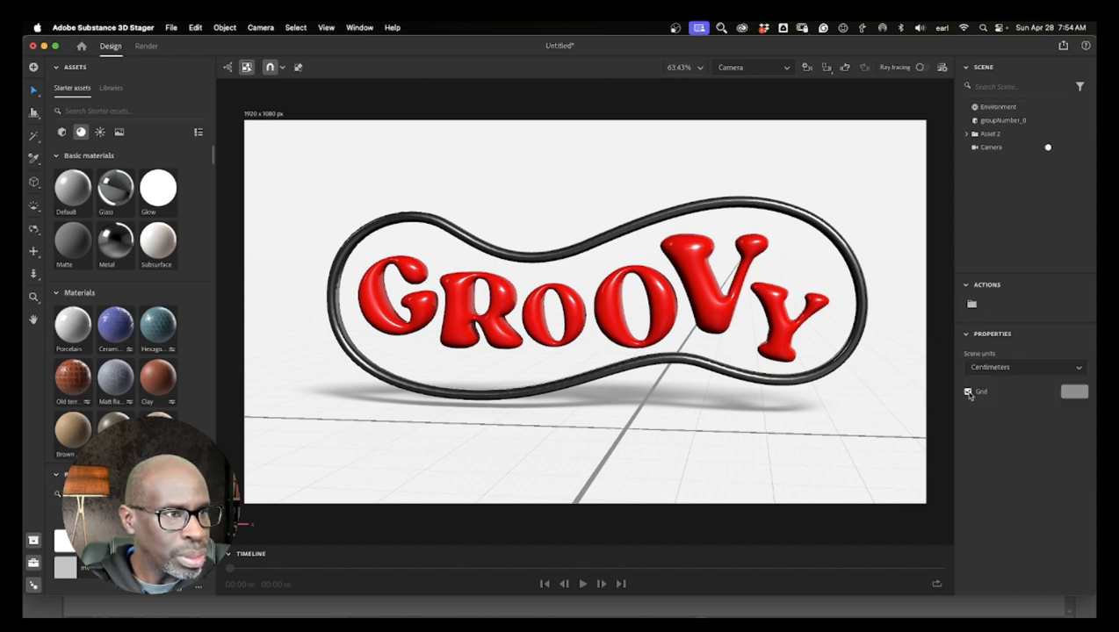
pyautogui.click(968, 392)
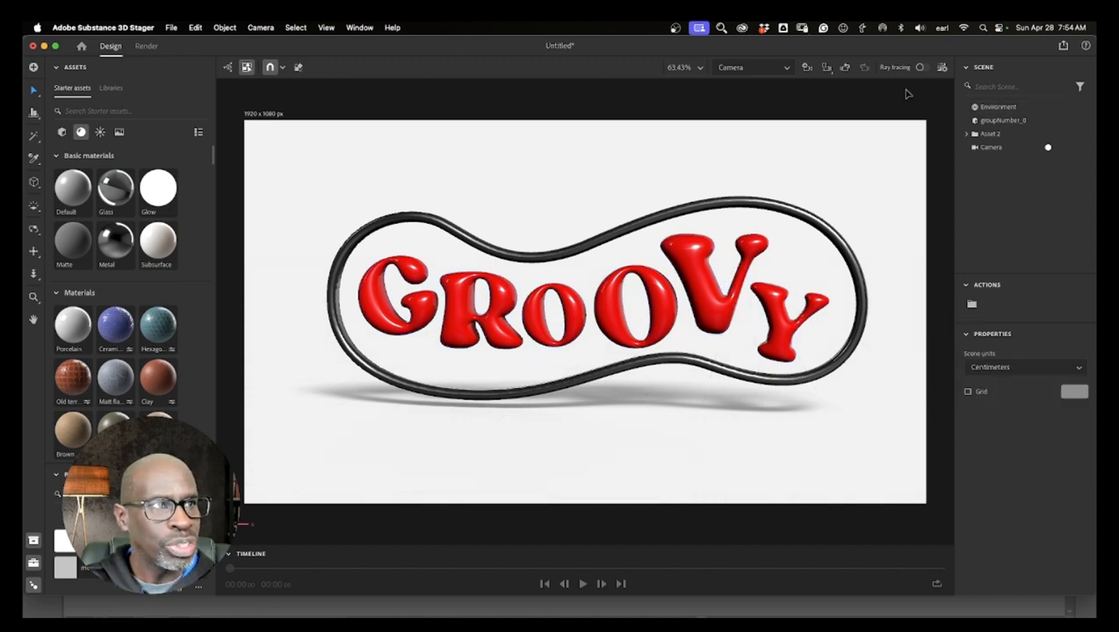
pyautogui.click(921, 66)
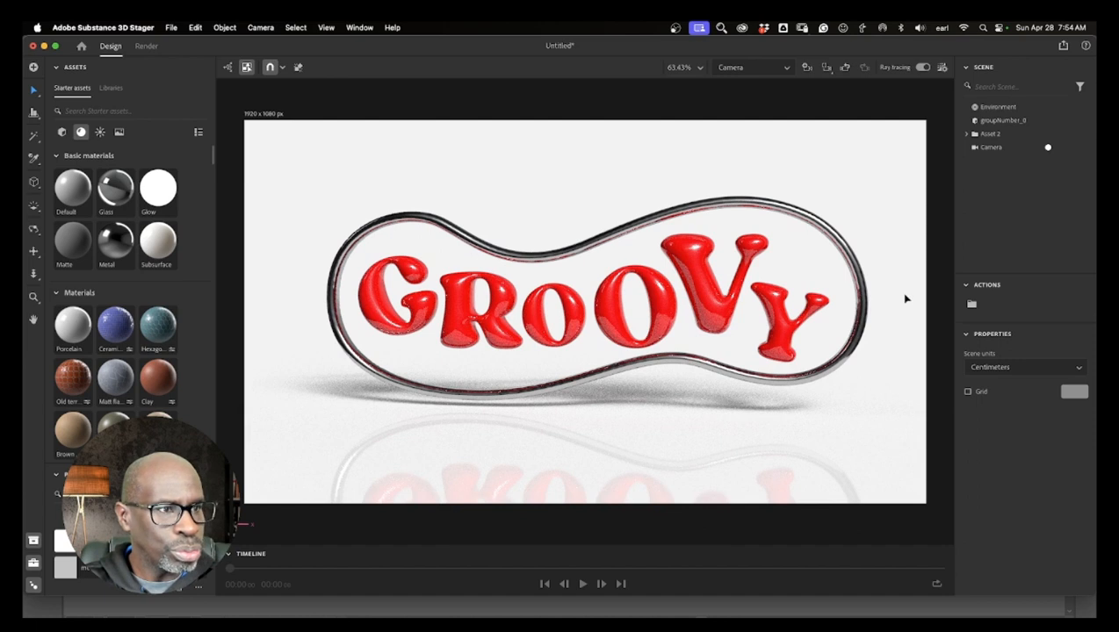
# - Set the environment's ground plane to 43% reflection opacity and 15% reflection roughness
pyautogui.click(918, 352)
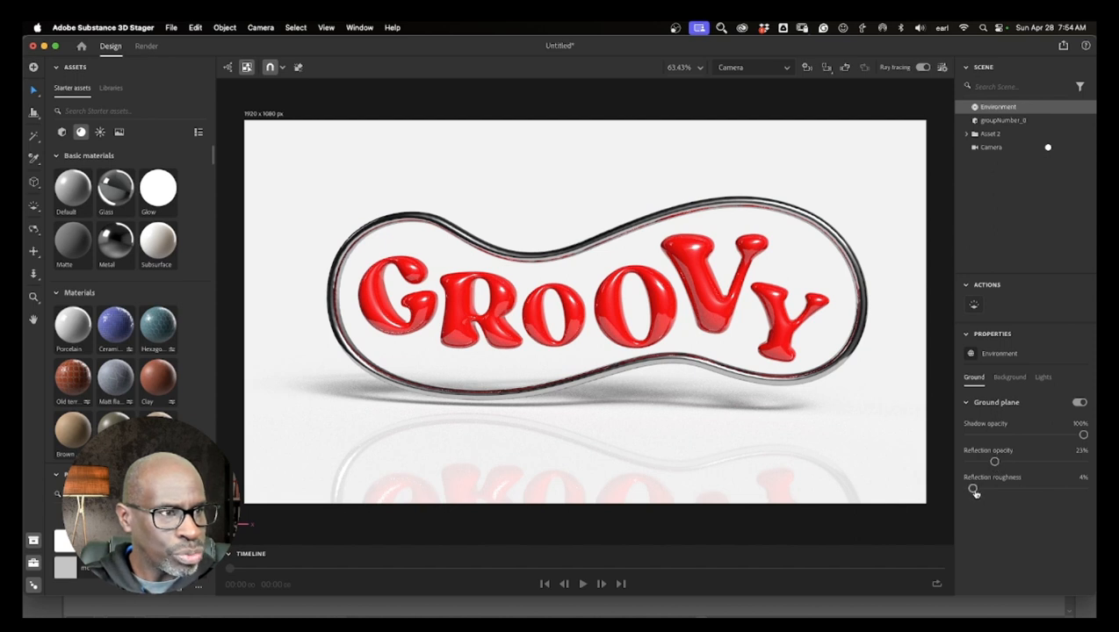
pyautogui.moveTo(975, 489); pyautogui.dragTo(983, 489)
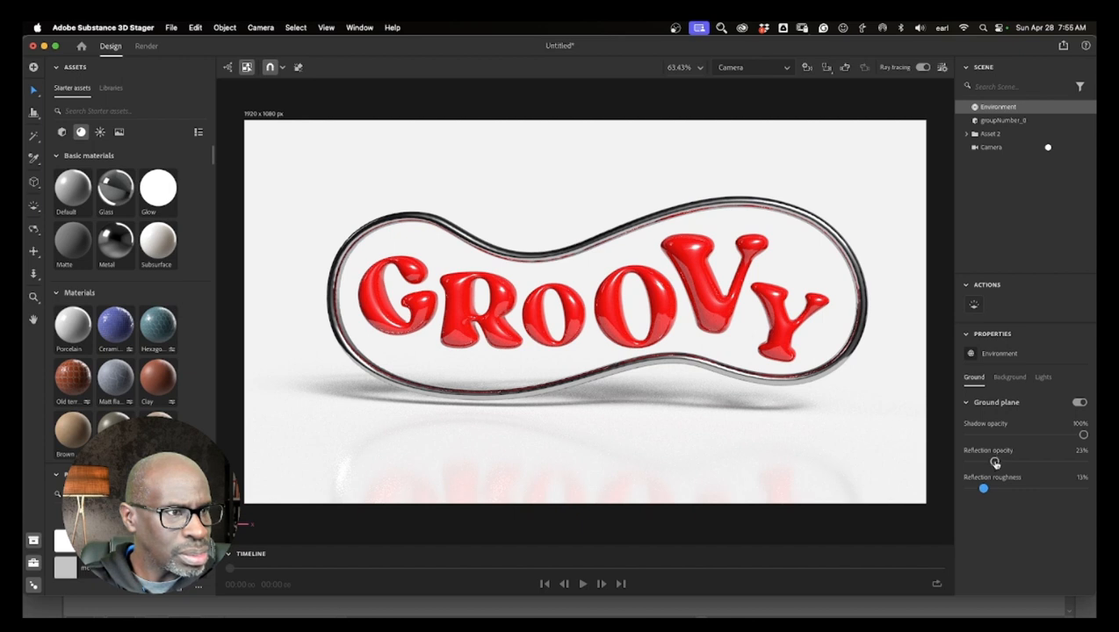
pyautogui.moveTo(995, 463); pyautogui.dragTo(1018, 463)
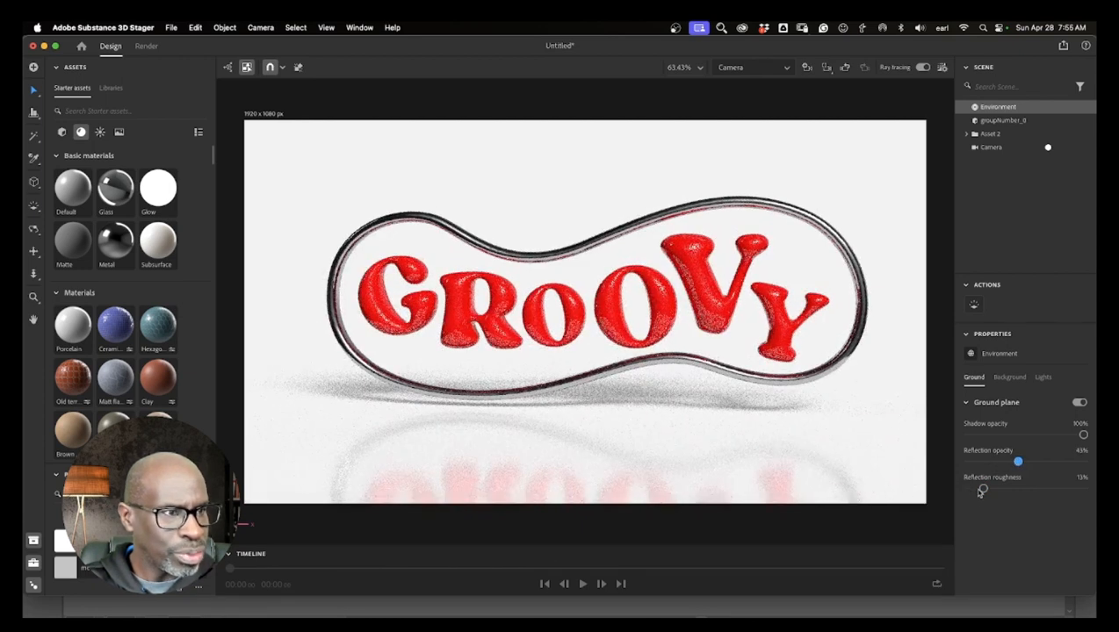
pyautogui.moveTo(984, 488); pyautogui.dragTo(986, 489)
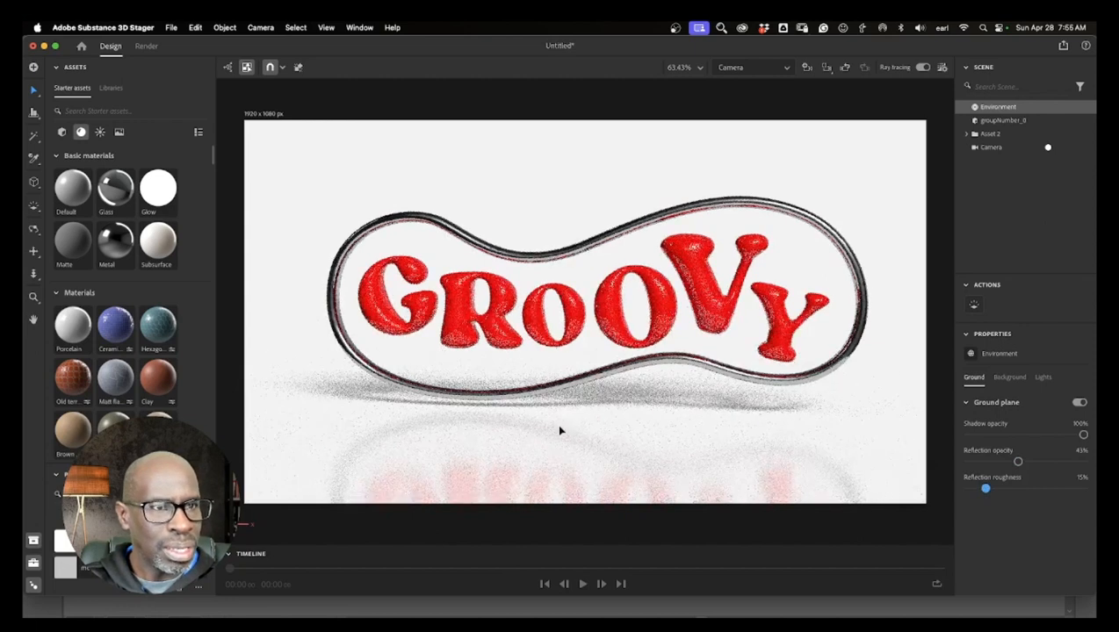
# - Select the outline and the word together and lower them onto the ground at Y 0 cm
pyautogui.click(555, 260)
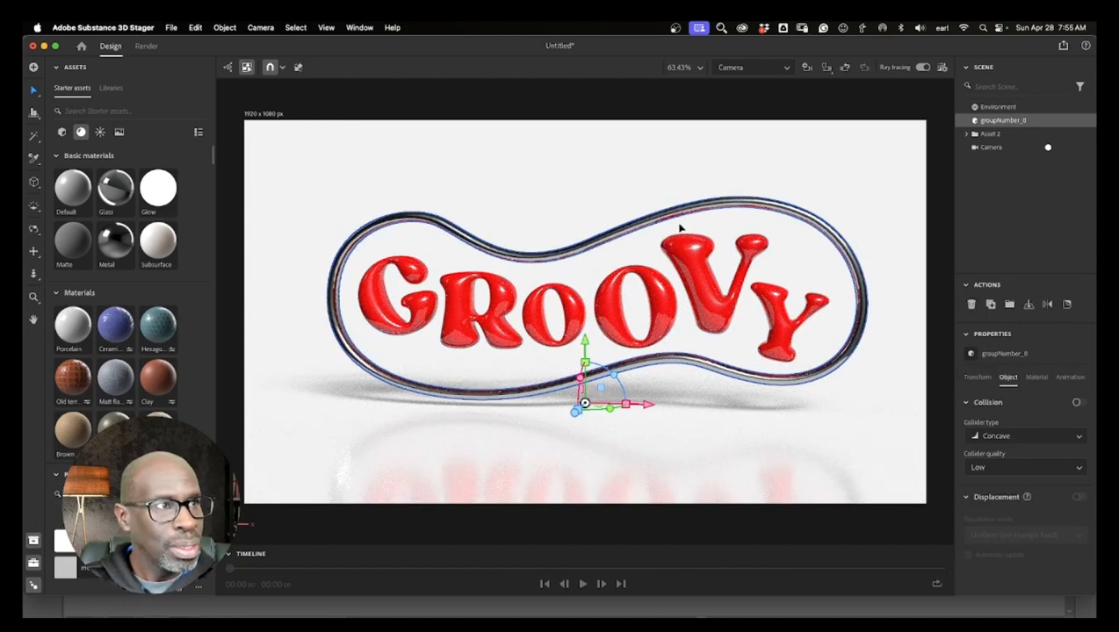
pyautogui.keyDown('shift'); pyautogui.click(576, 318); pyautogui.keyUp('shift')
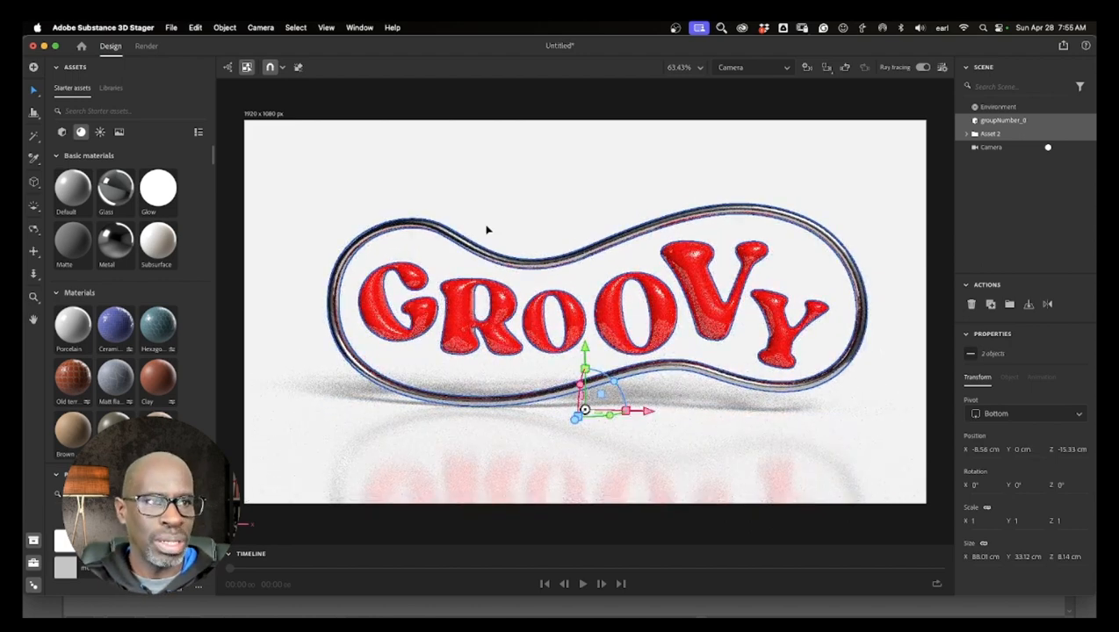
pyautogui.click(595, 176)
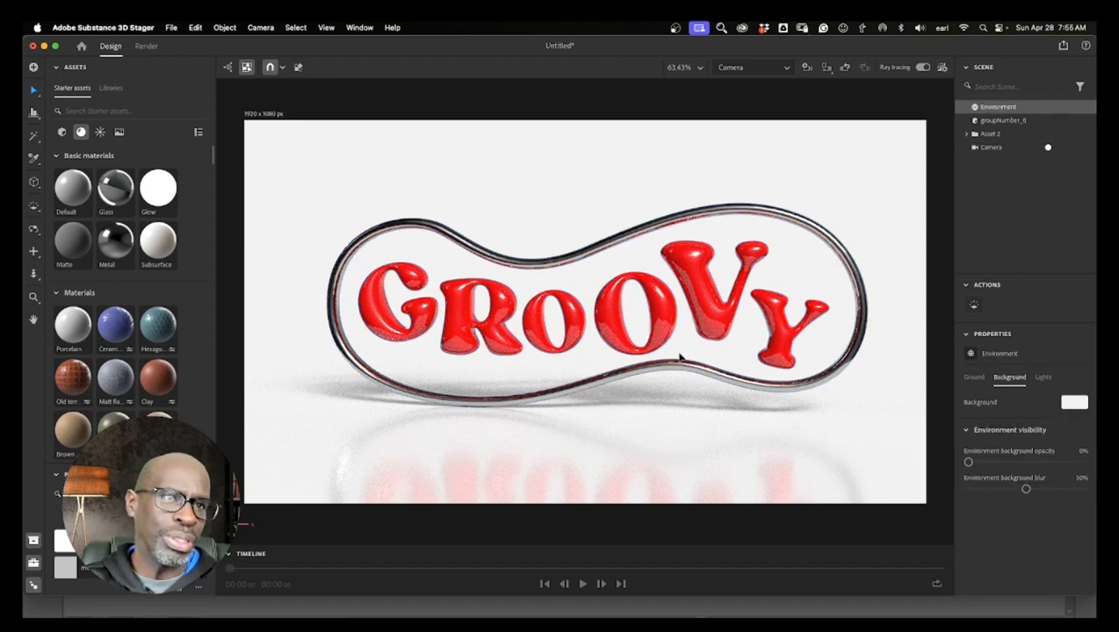
# - Orbit the camera slightly around the lettering and pan it to recentre the outline in the frame
pyautogui.click(37, 232)
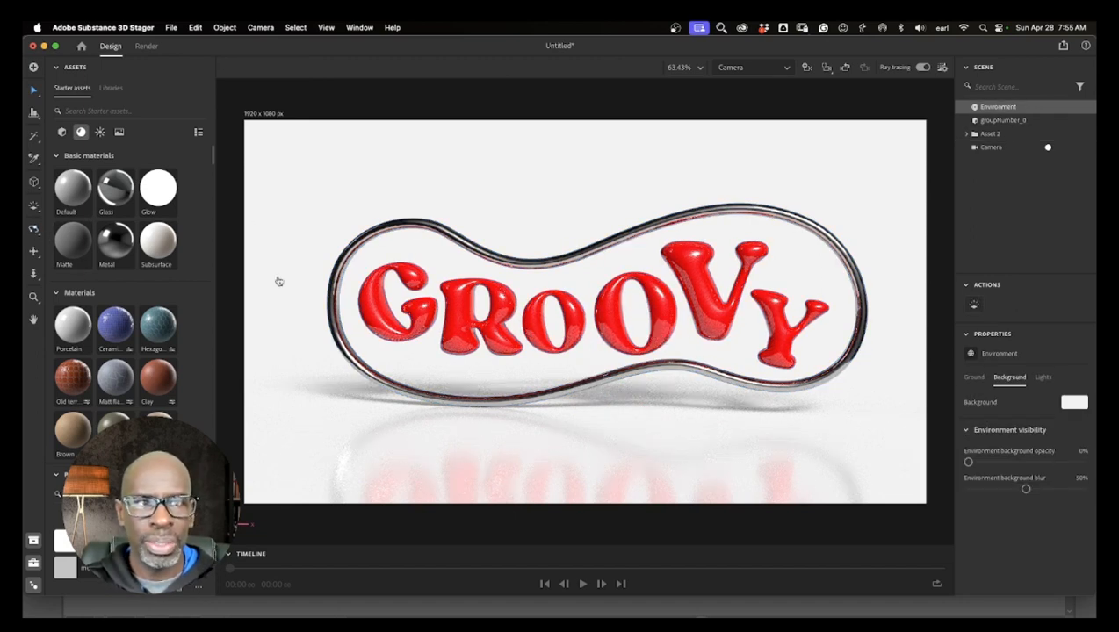
pyautogui.moveTo(642, 330); pyautogui.dragTo(637, 319)
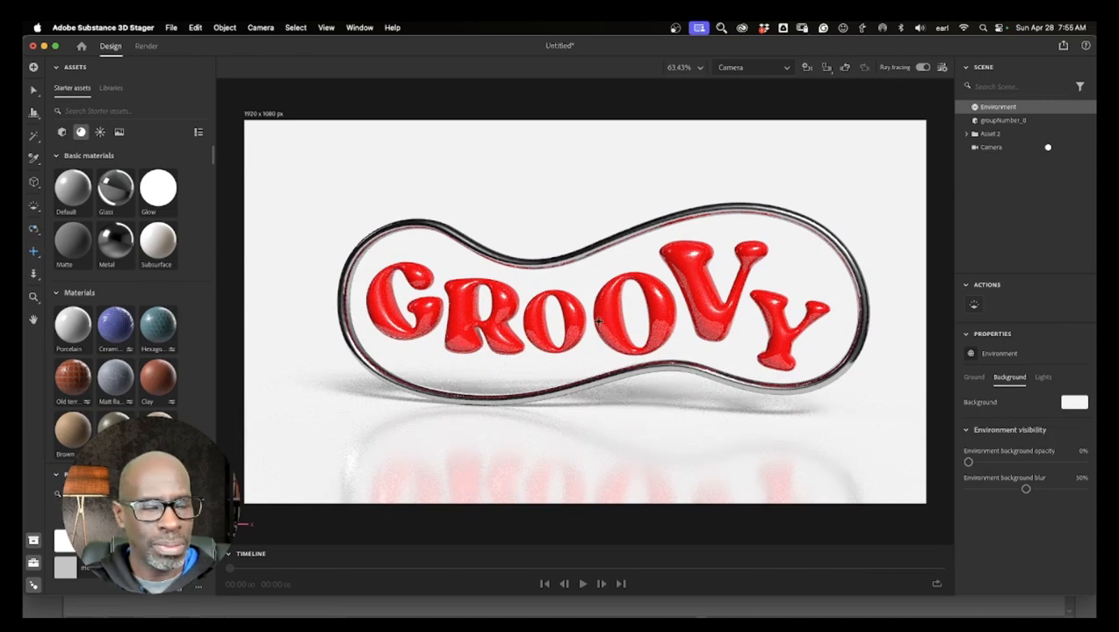
pyautogui.moveTo(593, 320); pyautogui.dragTo(580, 318)
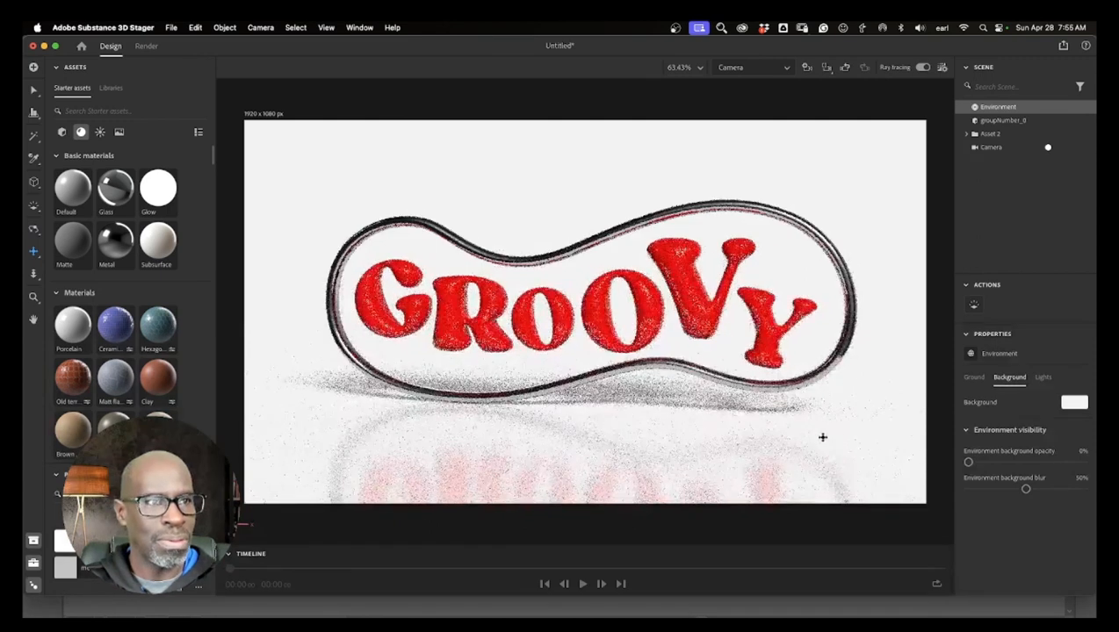